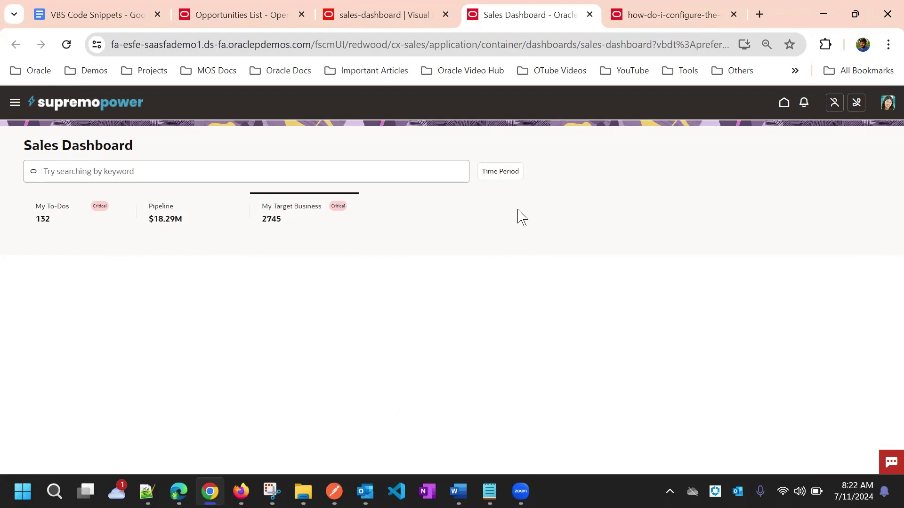
Step: Start a new event listener for the My Target Business metric card on the sales-dashboard page in Visual Builder Studio
click(365, 13)
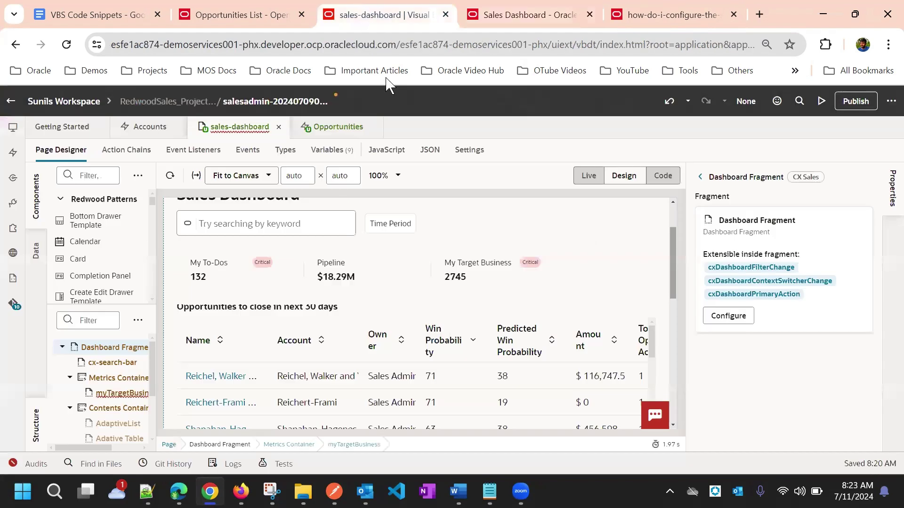
scroll(591, 280, up, 2)
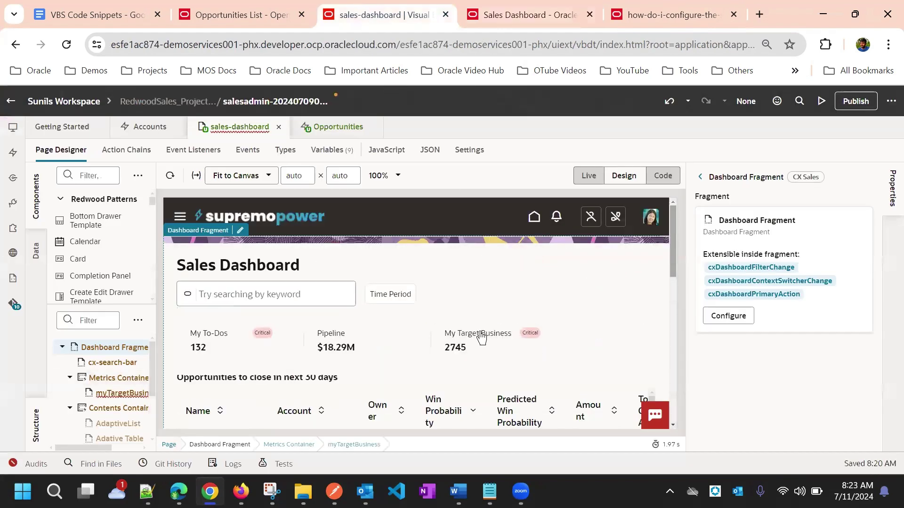
click(471, 339)
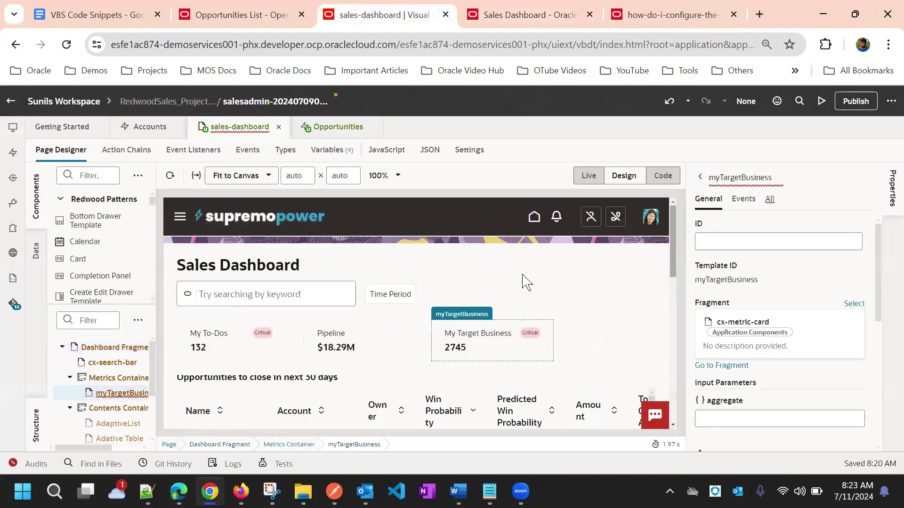
click(742, 200)
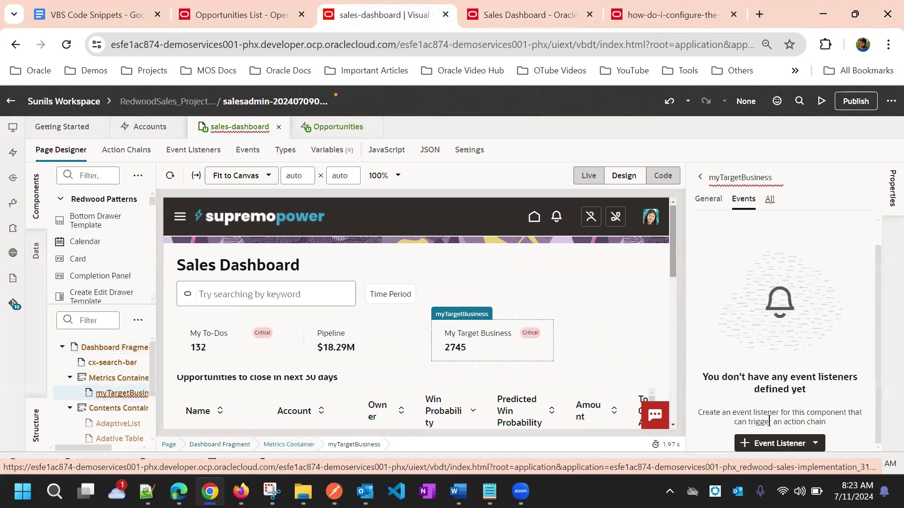
click(776, 445)
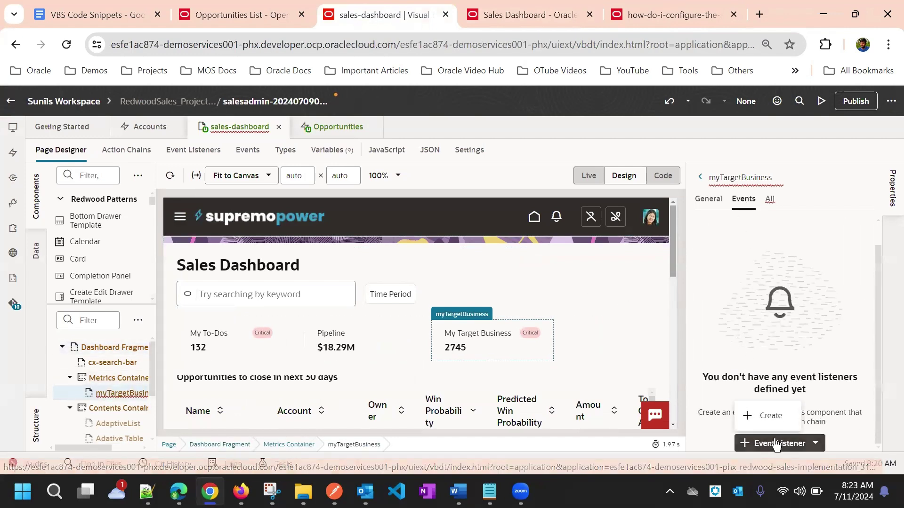
click(767, 413)
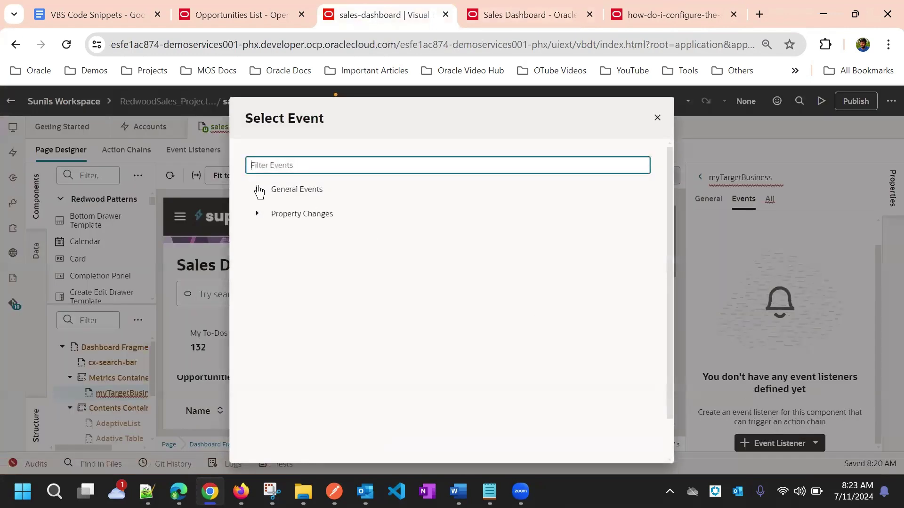
Step: Choose the general click event for the listener and attach a new action chain to it
click(259, 189)
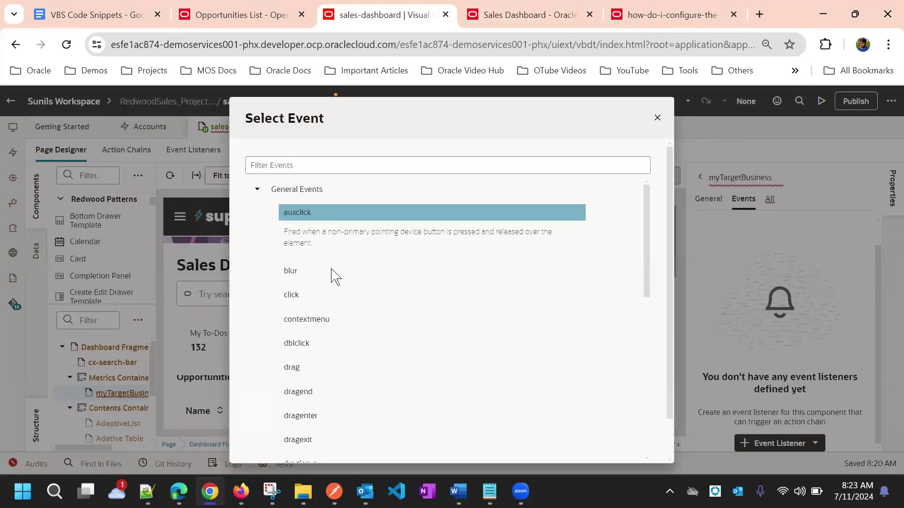
click(293, 297)
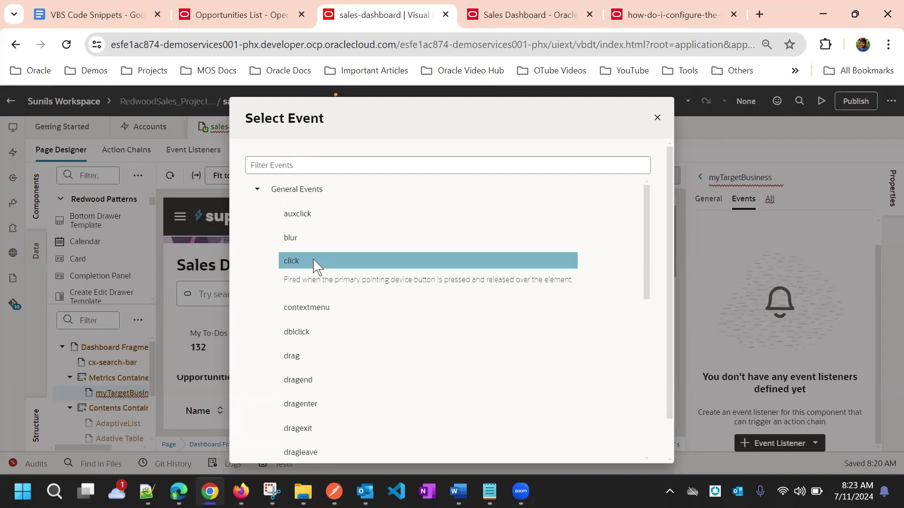
scroll(645, 346, down, 10)
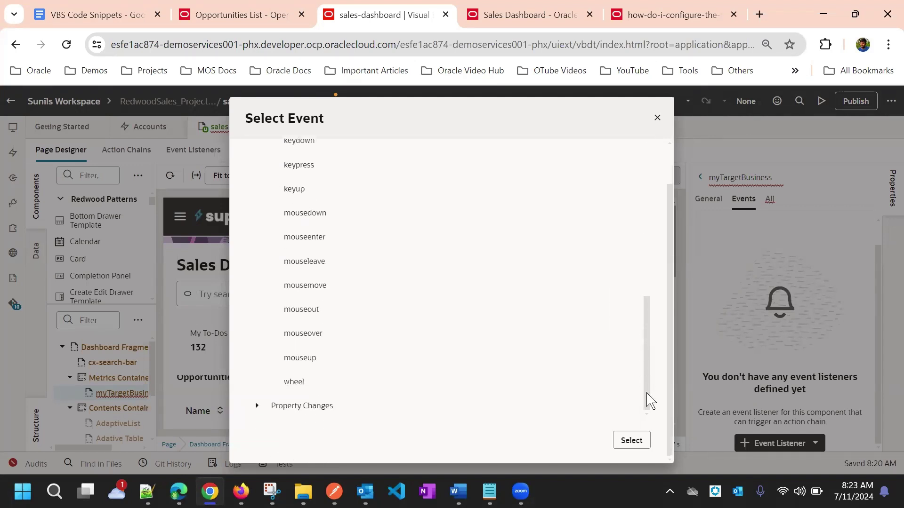
click(629, 444)
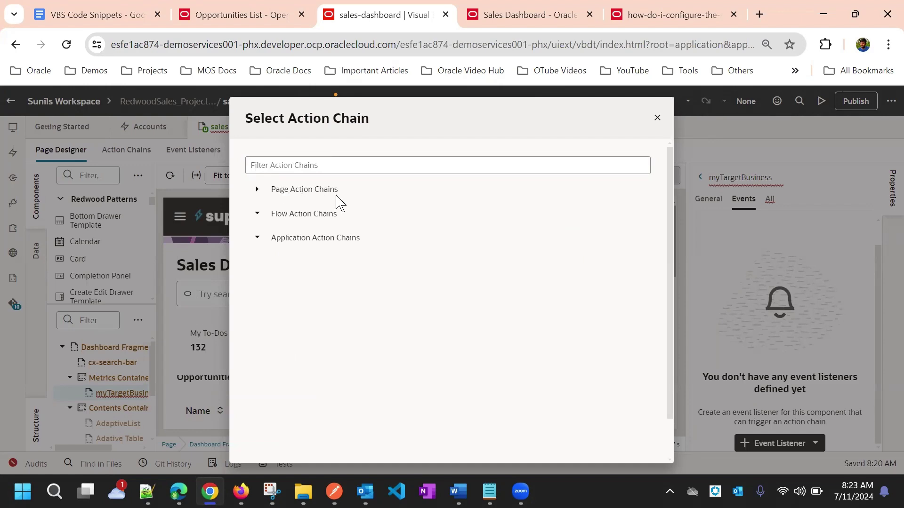
scroll(638, 346, down, 2)
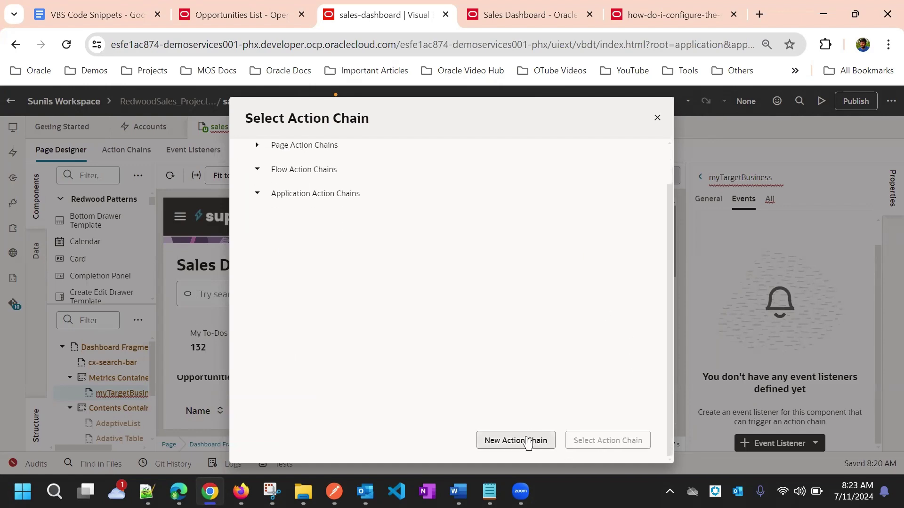
click(527, 441)
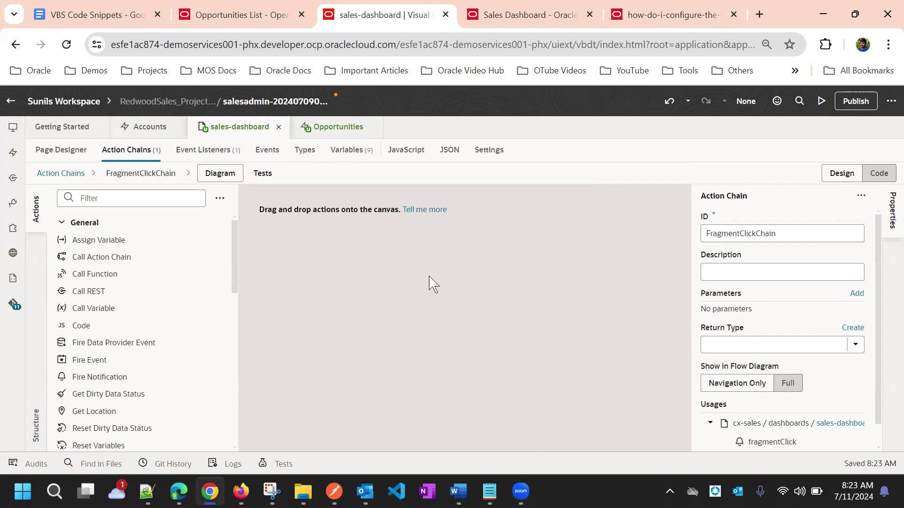
Step: Examine the new action chain's generated code and the form for adding a parameter to it
click(875, 179)
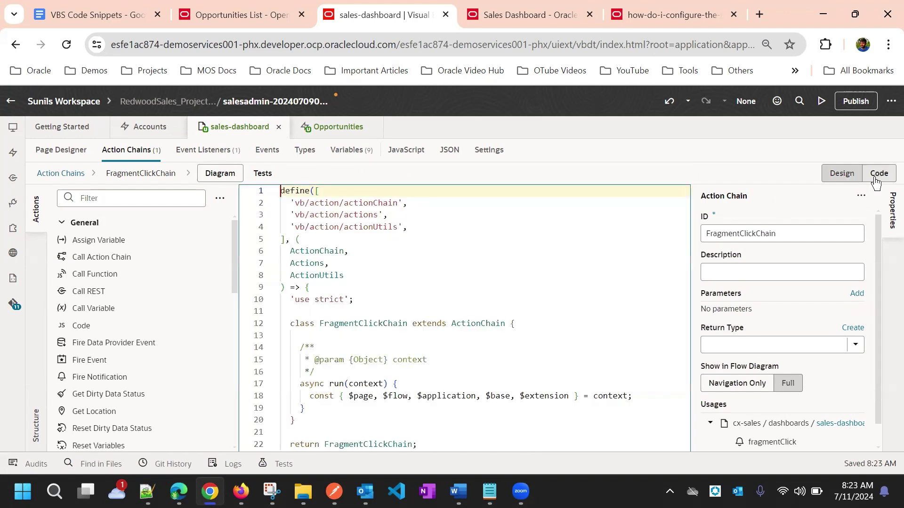
click(832, 173)
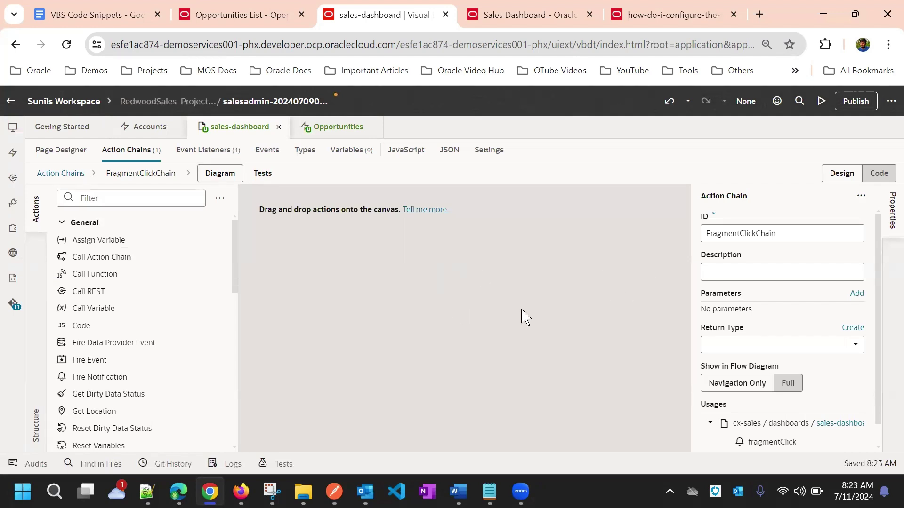
scroll(781, 360, down, 1)
scroll(742, 341, up, 1)
click(857, 294)
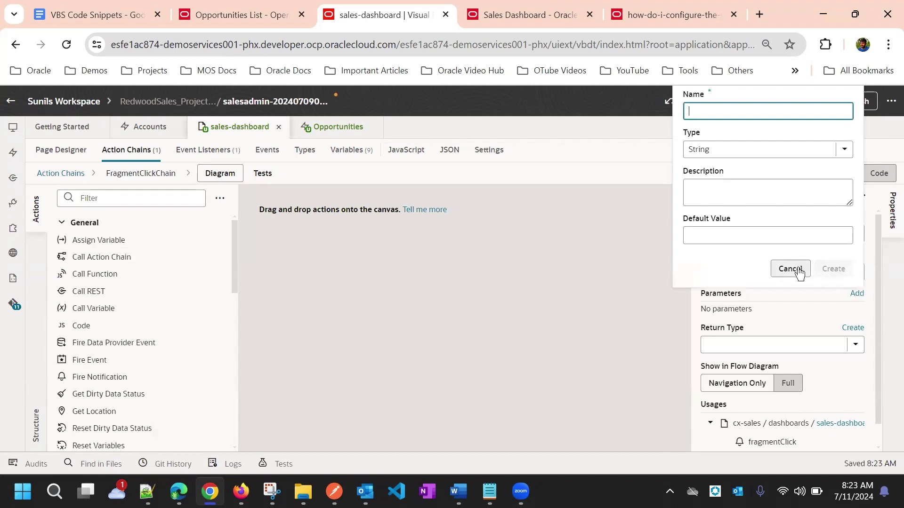
click(797, 270)
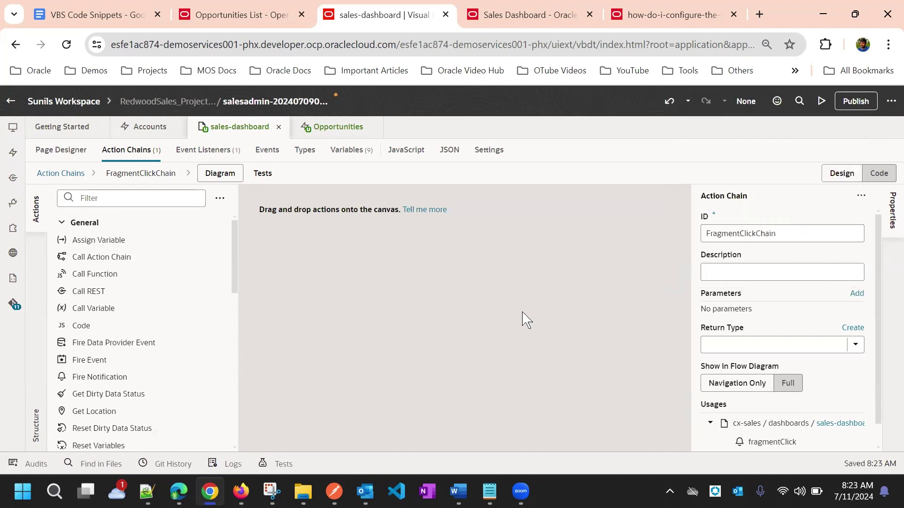
Step: Consult the metric card setup guide in Google Docs for the FragmentClickChain code and the vKpiTabClicked input parameter
click(134, 16)
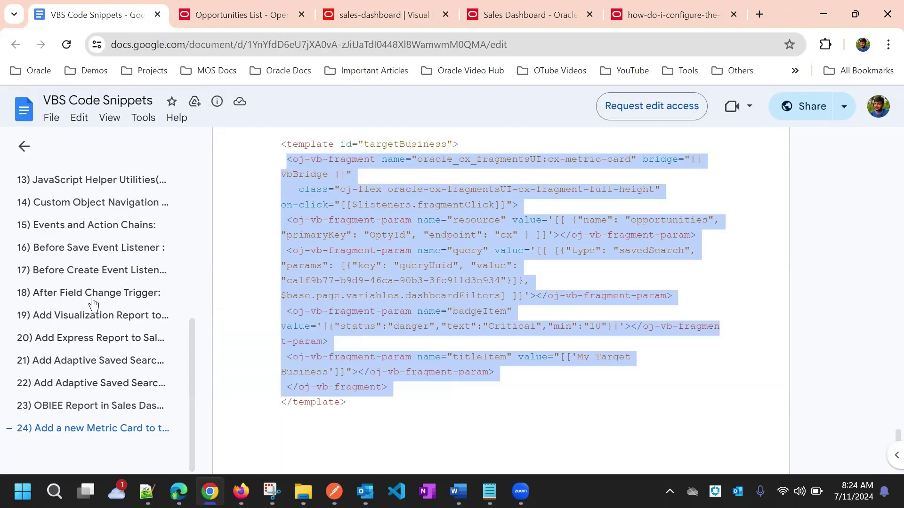
scroll(97, 303, up, 5)
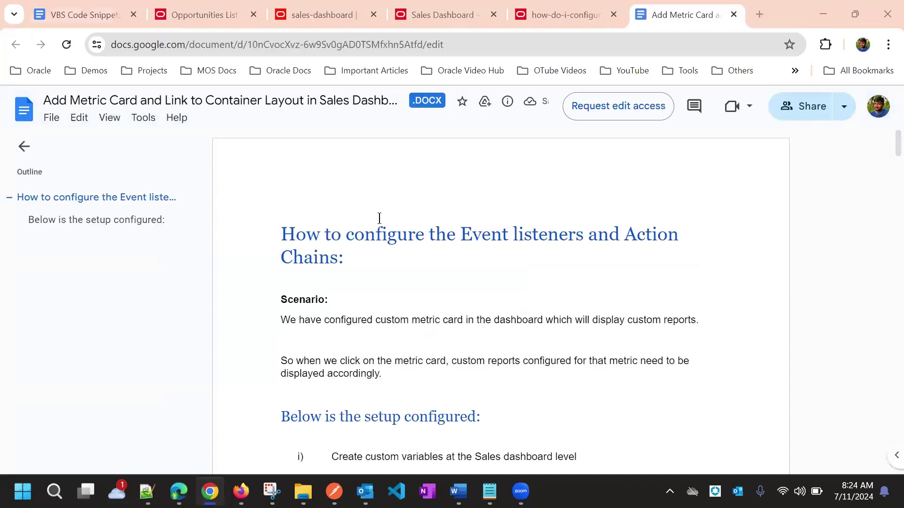
scroll(373, 262, down, 10)
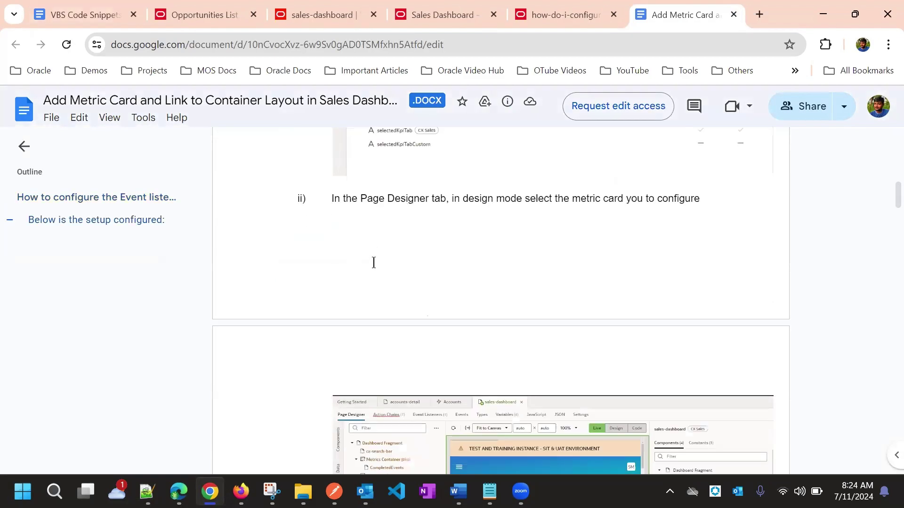
scroll(373, 296, down, 9)
scroll(446, 333, down, 5)
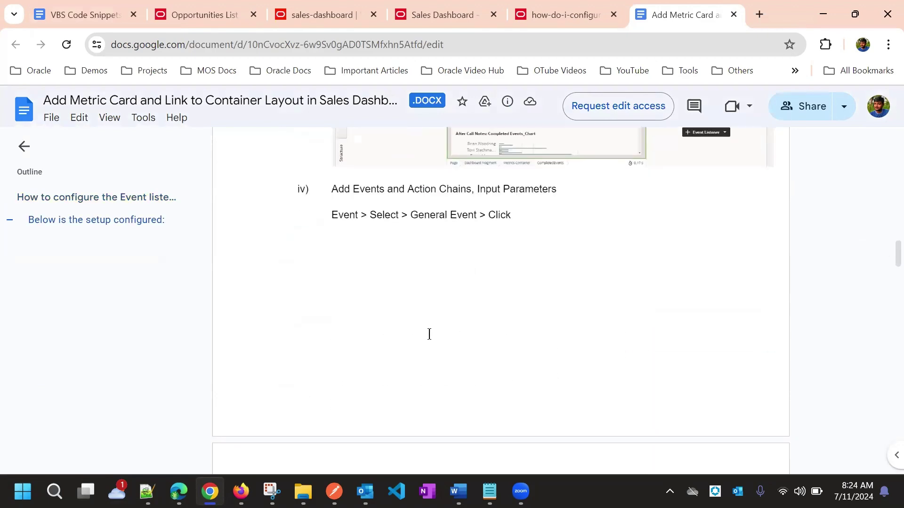
scroll(428, 293, down, 15)
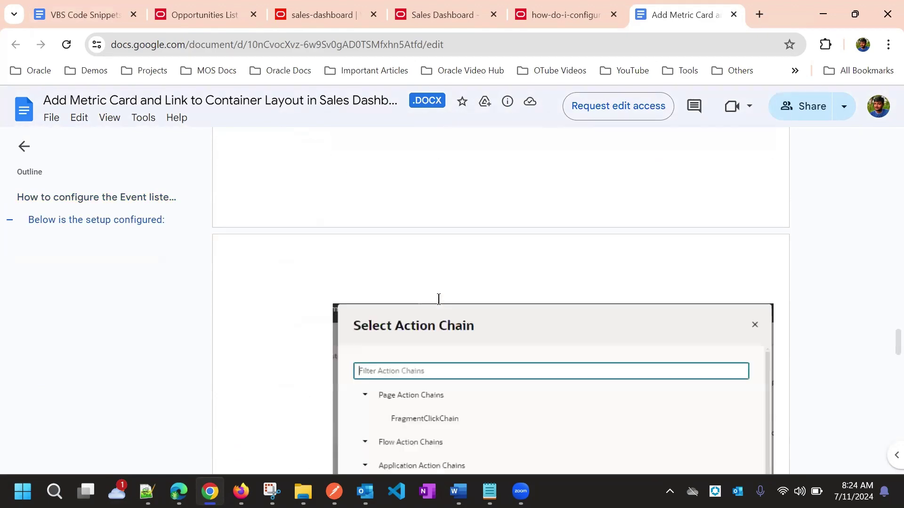
scroll(438, 298, down, 7)
scroll(447, 301, up, 4)
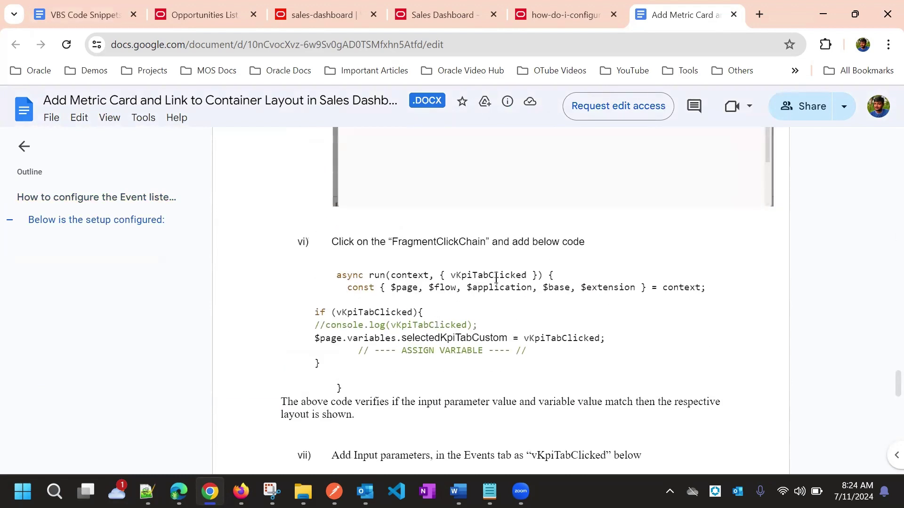
double_click(496, 278)
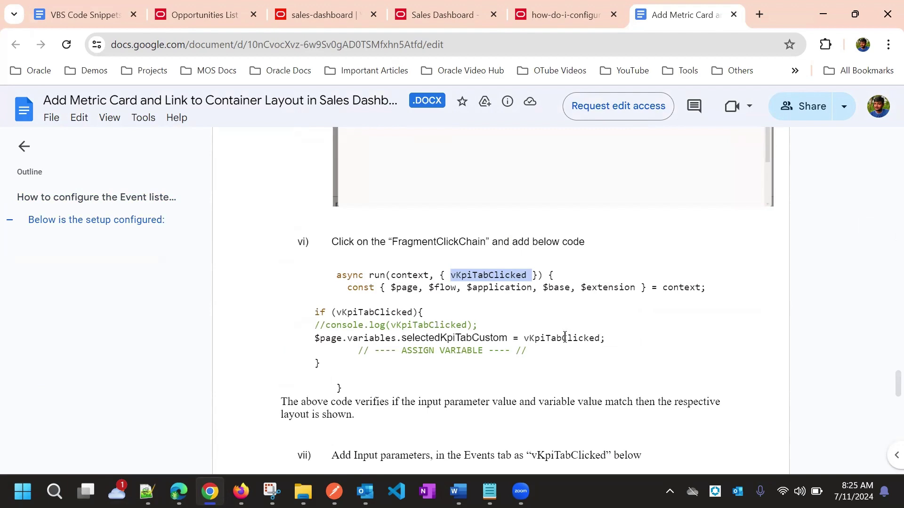
scroll(564, 336, down, 10)
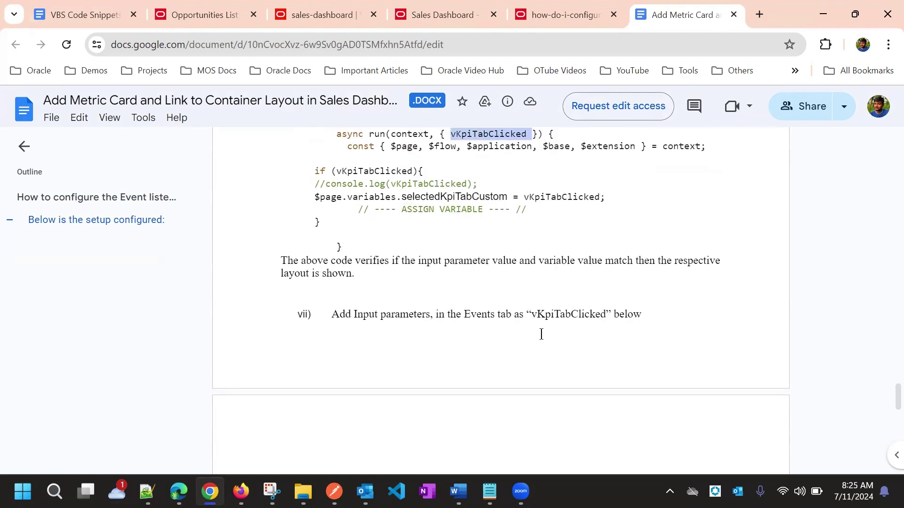
scroll(536, 325, up, 7)
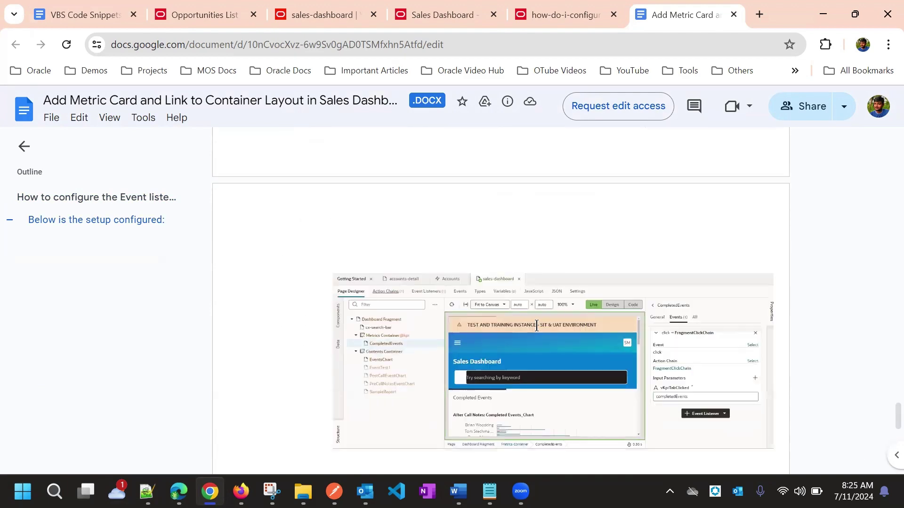
scroll(537, 324, down, 1)
Step: Return to the sales-dashboard editor and check its action chains, event listeners and the My Target Business card's event settings
click(450, 13)
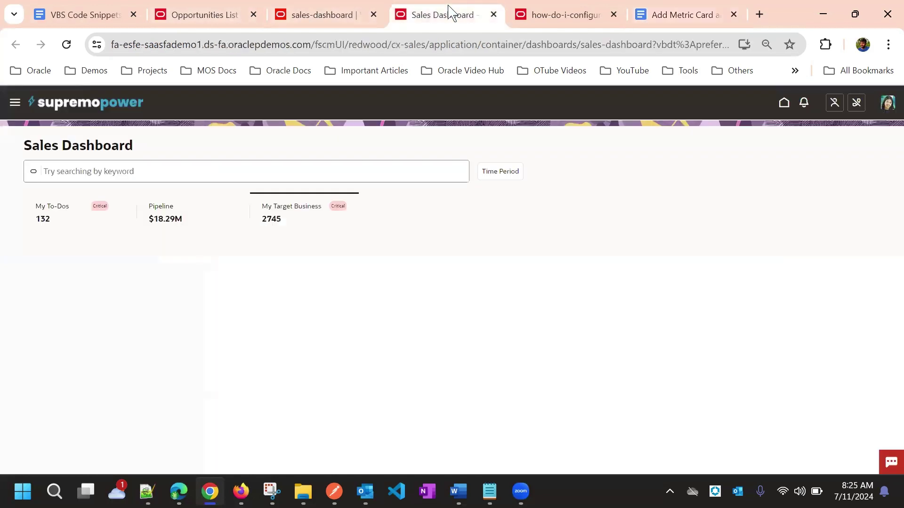
click(325, 14)
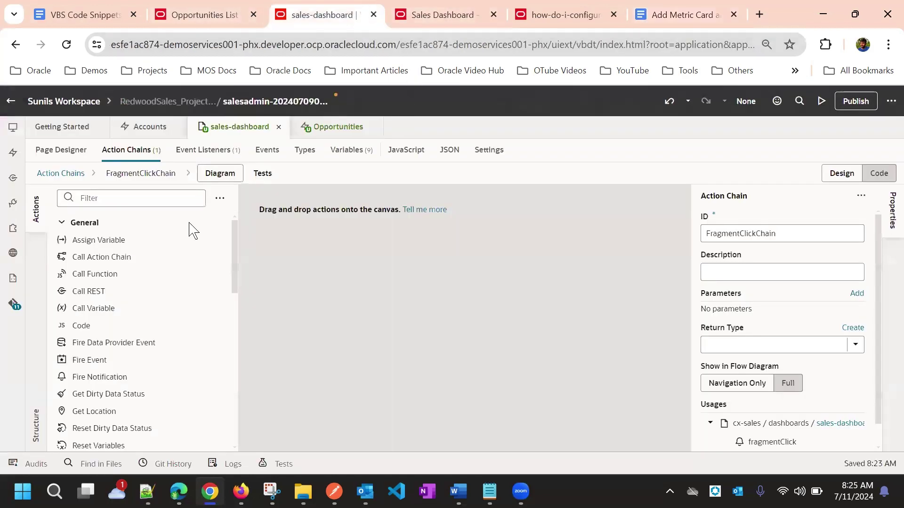
click(77, 178)
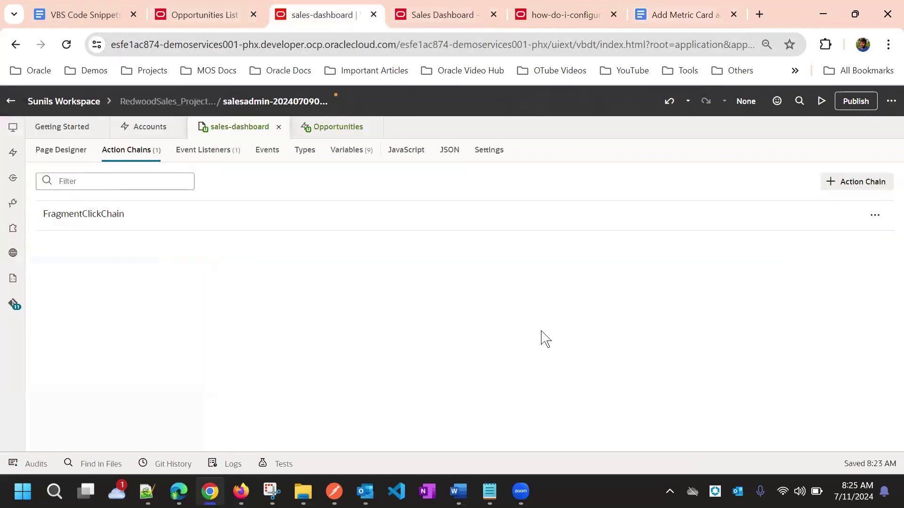
click(203, 157)
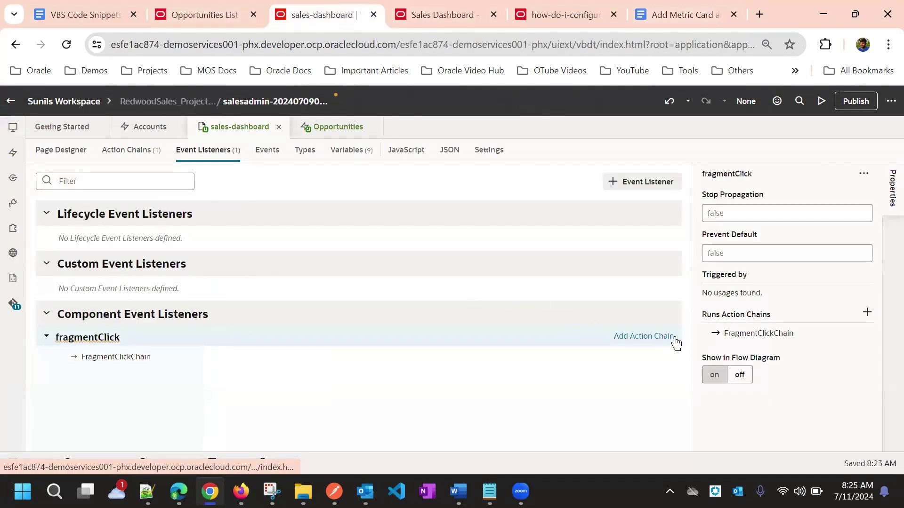
click(57, 151)
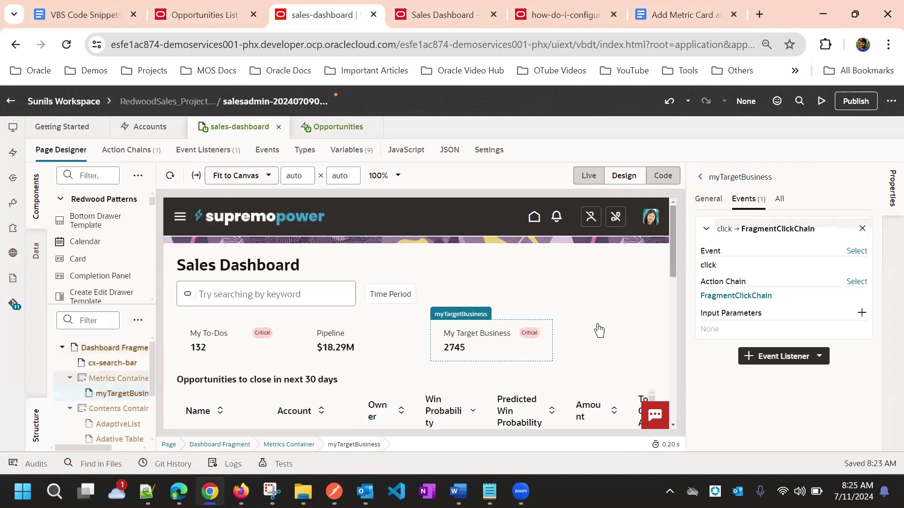
Step: Begin adding an input parameter to the card's click event and copy the name vKpiTabClicked from the Google Docs setup guide
click(861, 314)
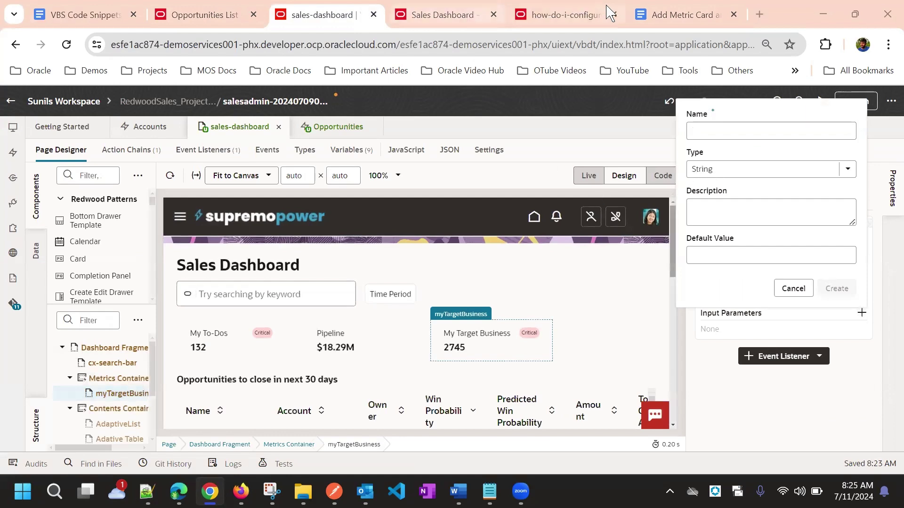
click(687, 13)
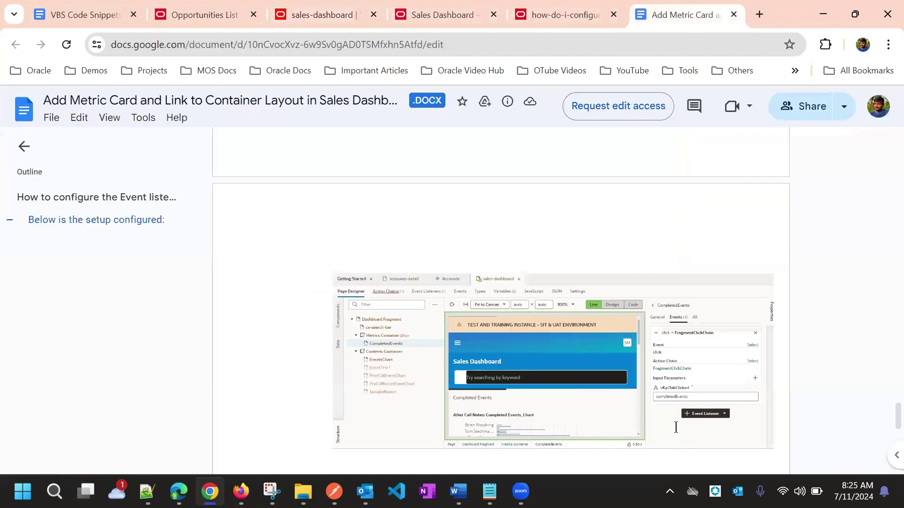
scroll(669, 387, down, 3)
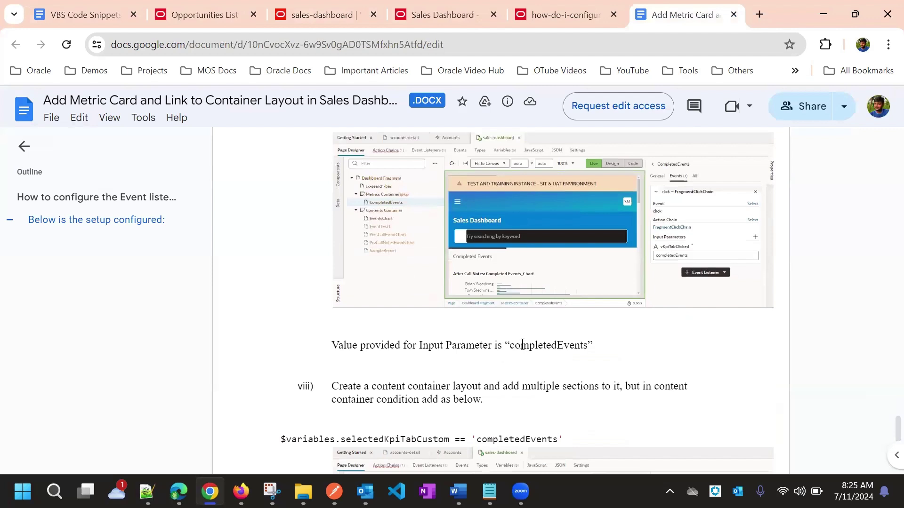
scroll(507, 377, down, 2)
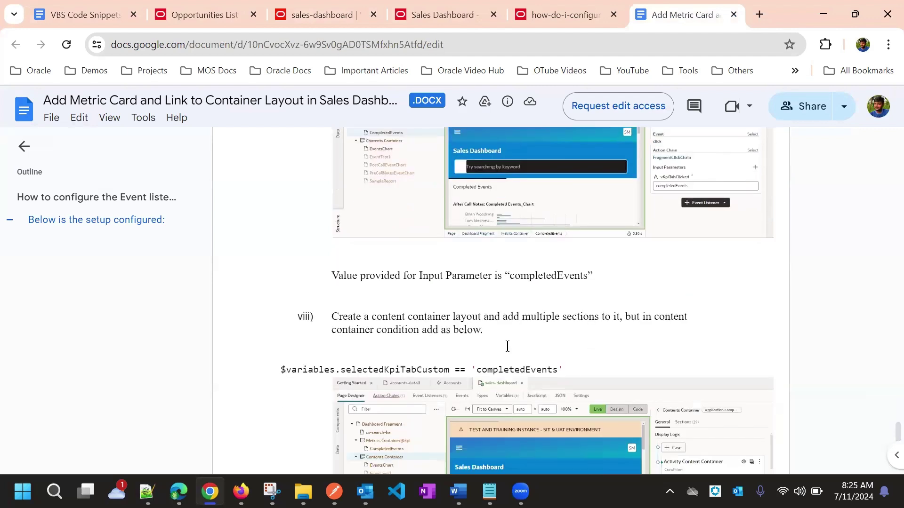
scroll(512, 329, up, 7)
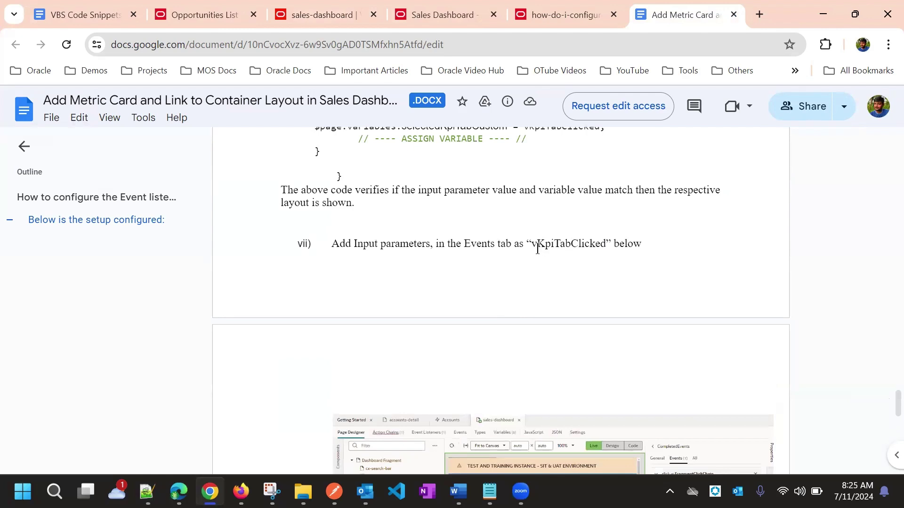
drag(537, 245, 606, 245)
drag(530, 241, 607, 244)
key(ctrl+c)
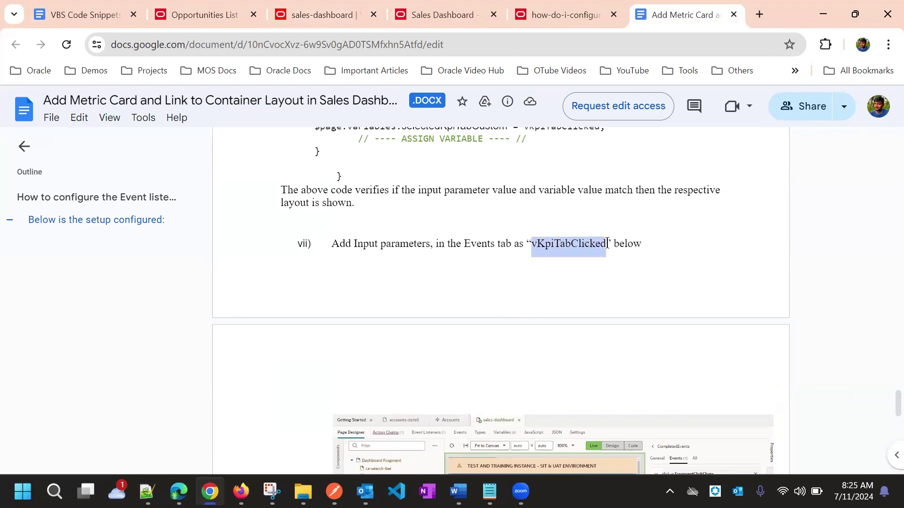
Step: Return to the sales-dashboard editor and create a String input parameter named vKpiTabClicked for FragmentClickChain
click(203, 14)
click(320, 14)
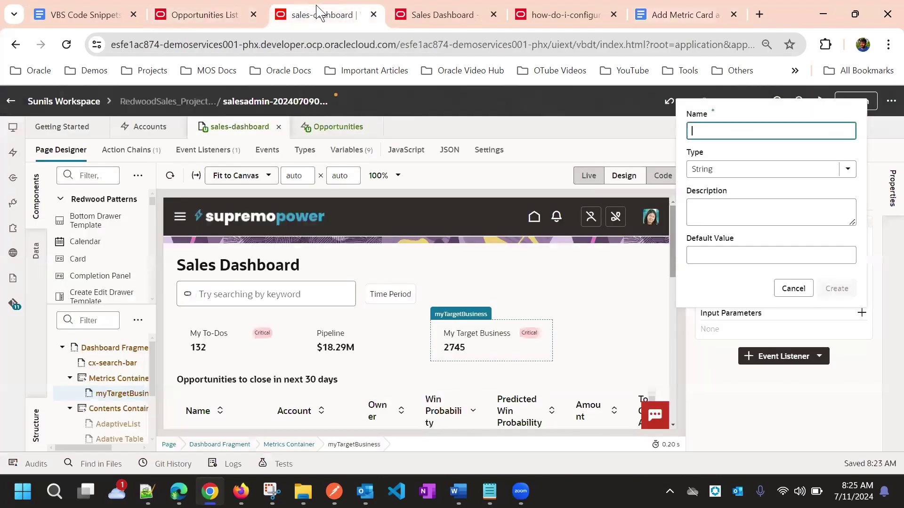
click(221, 13)
click(290, 14)
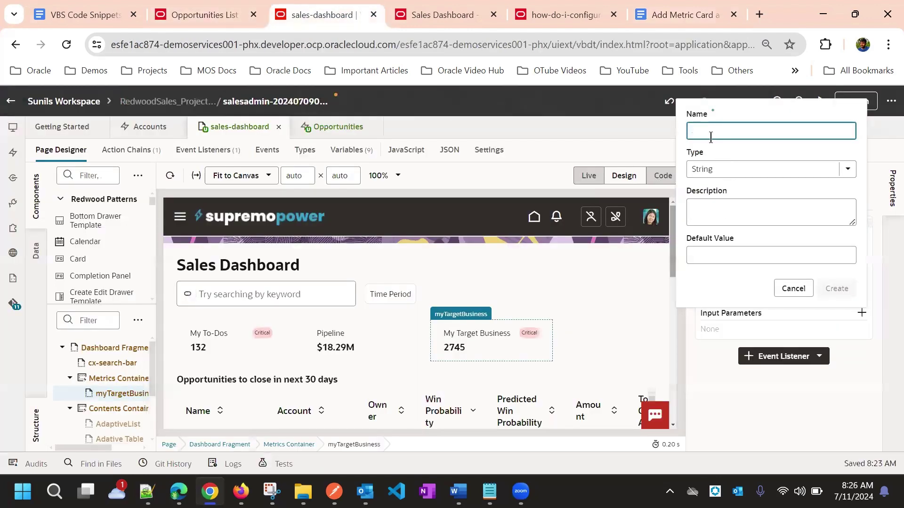
key(ctrl+v)
click(834, 289)
Step: Set the vKpiTabClicked input parameter's value to showmyTargetBusinessReports
click(742, 344)
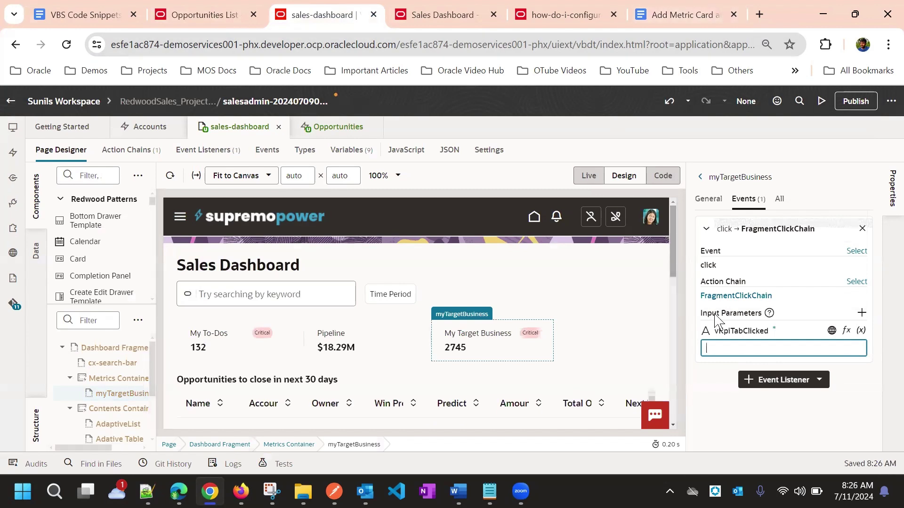
text(m)
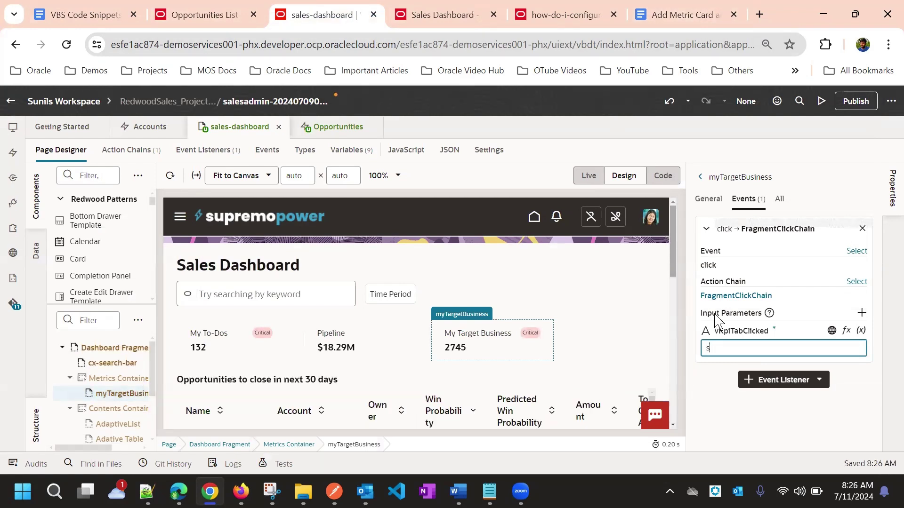
text(yTargetBusinessReports)
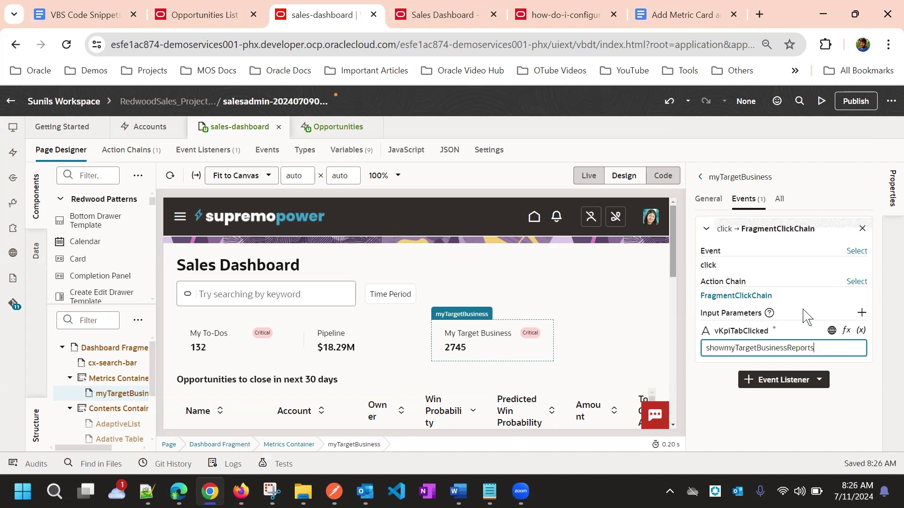
click(803, 311)
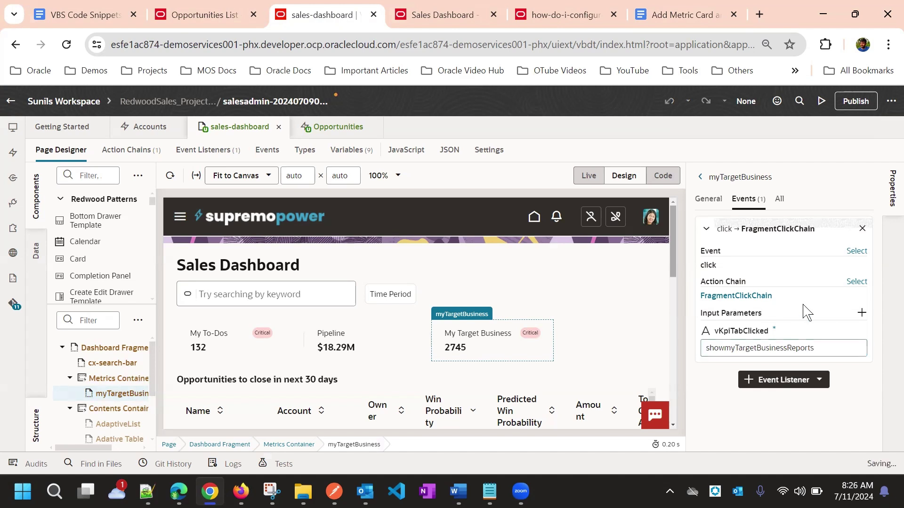
Step: Copy the parameter value showmyTargetBusinessReports into a new Notepad++ document with blank lines below it, and return to the sales-dashboard editor
click(775, 347)
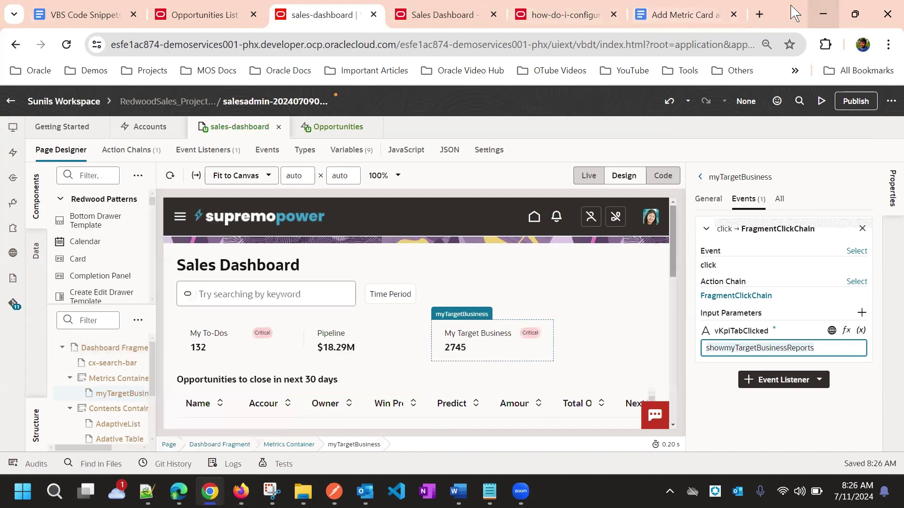
key(alt+Tab)
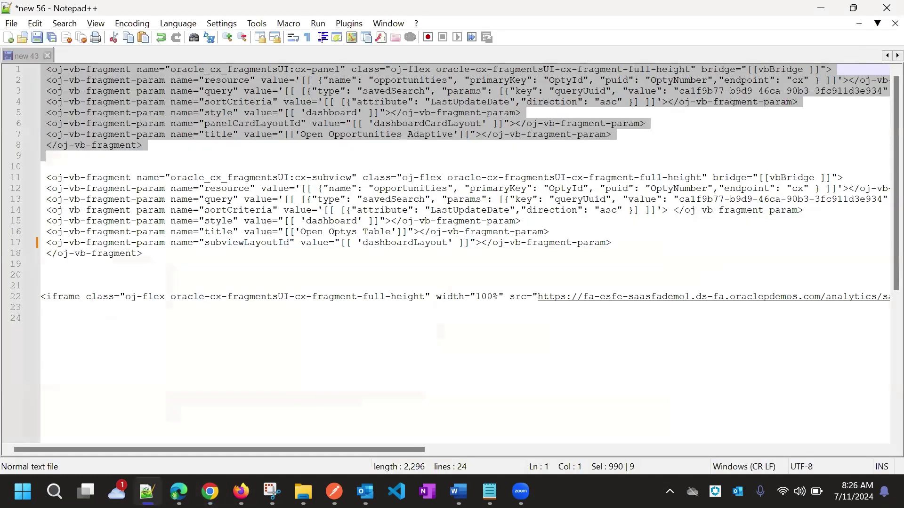
key(ctrl+n)
text(showmyTargetBusinessReports)
mouse_move(179, 492)
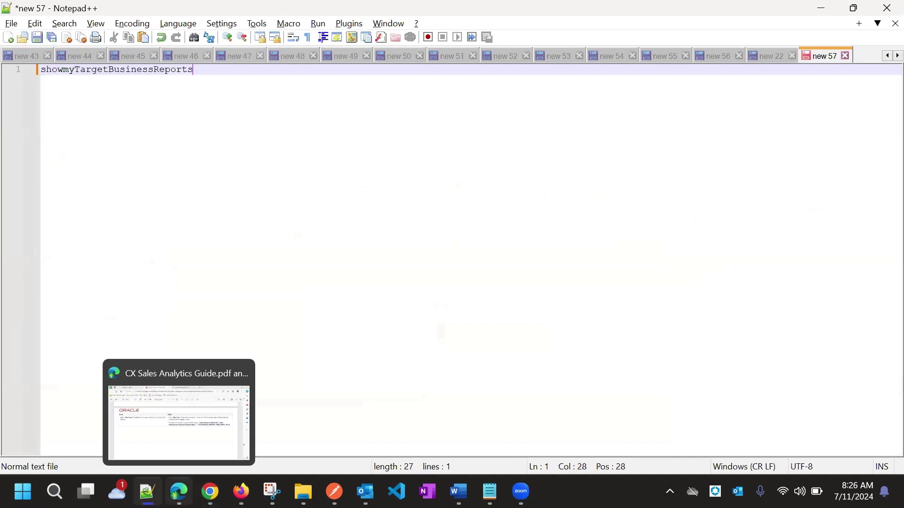
key(Return)
key(Return)
key(Return)
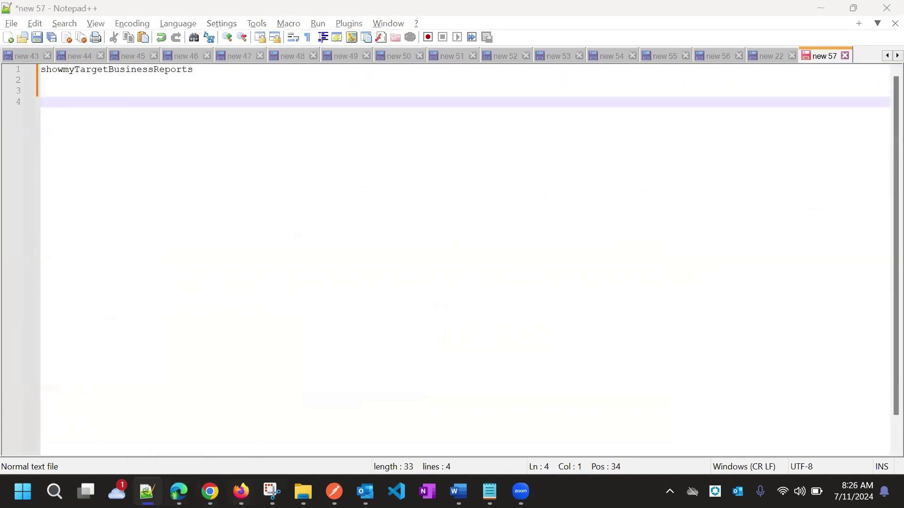
key(alt+Tab)
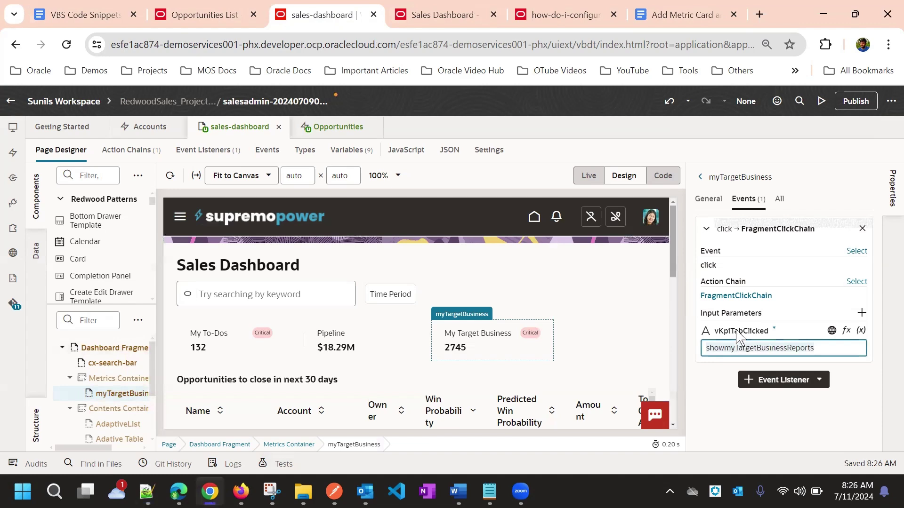
click(738, 333)
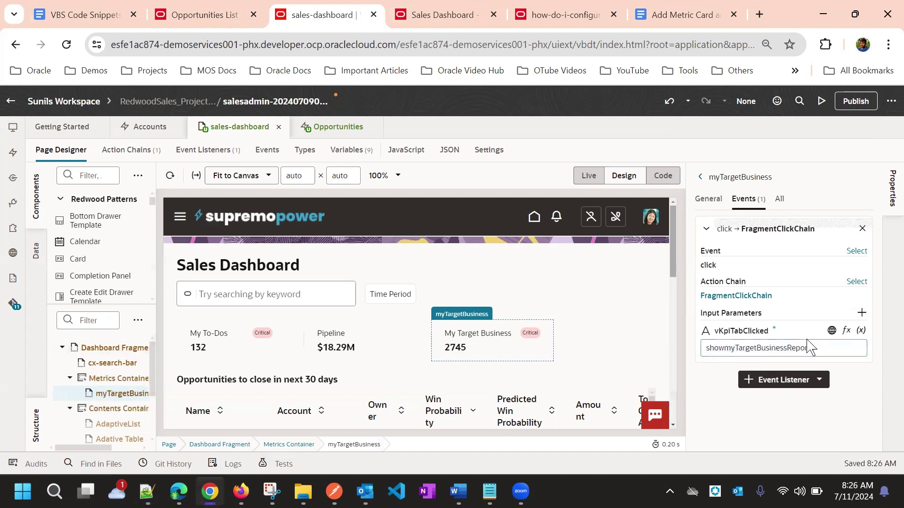
click(846, 331)
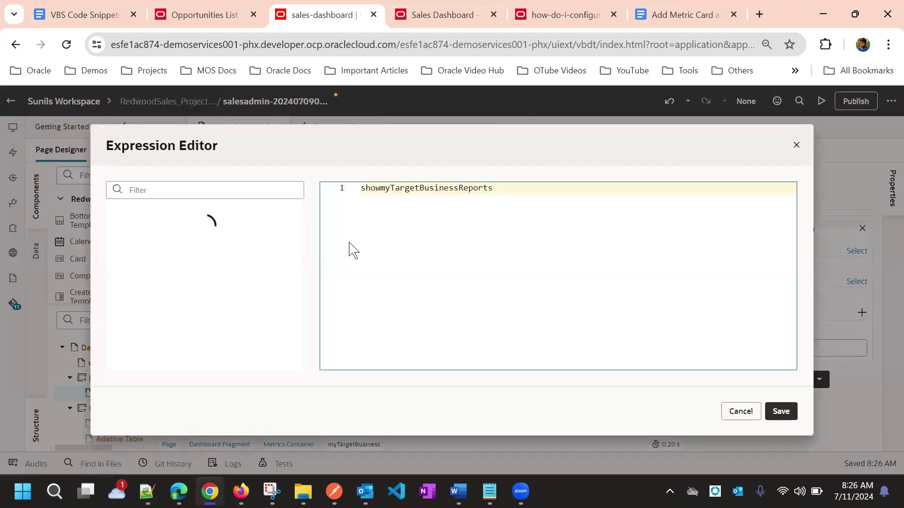
click(739, 409)
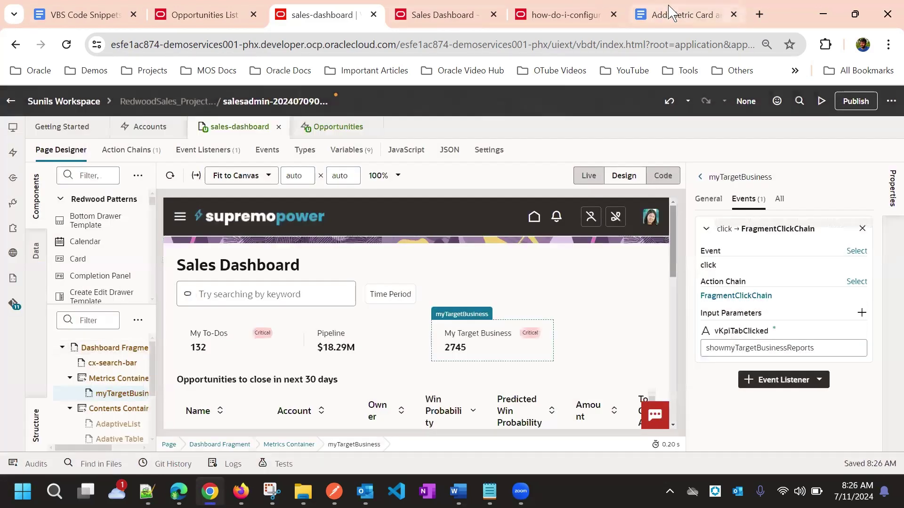
Step: Copy the parameter name vKpiTabClicked from the Google Docs guide into the Notepad++ notes and add blank lines below it
click(672, 10)
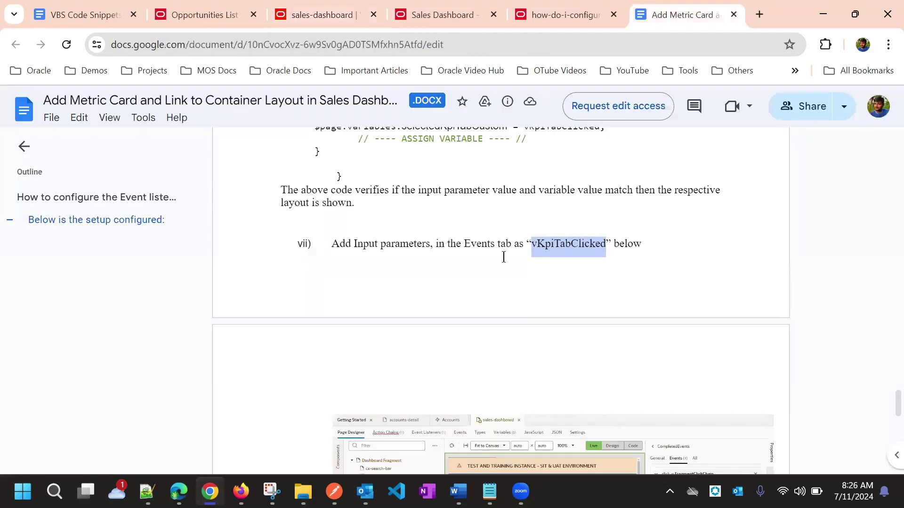
double_click(583, 246)
key(ctrl+c)
key(alt+Tab)
key(ctrl+v)
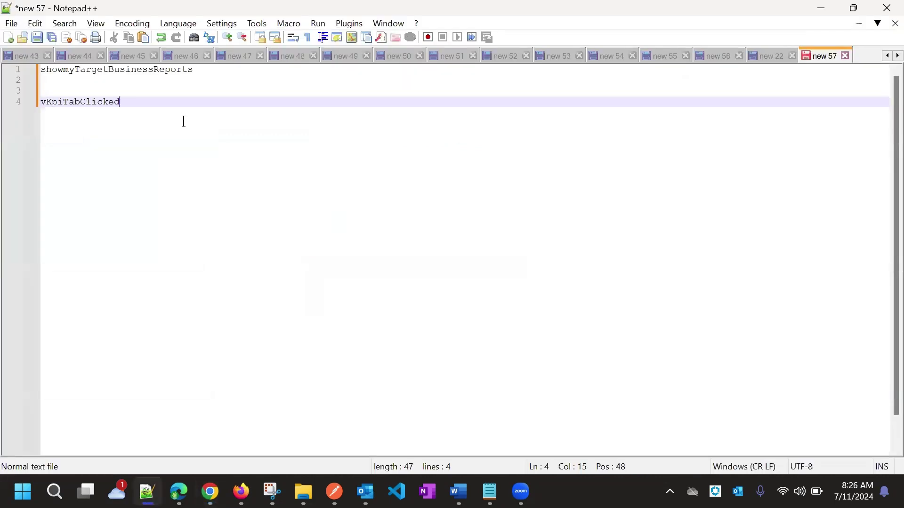
key(Return)
key(Return)
key(Return)
key(Return)
Step: Check the guide's FragmentClickChain section, return to the sales-dashboard editor and show the run function in the FragmentClickChain code
key(alt+Tab)
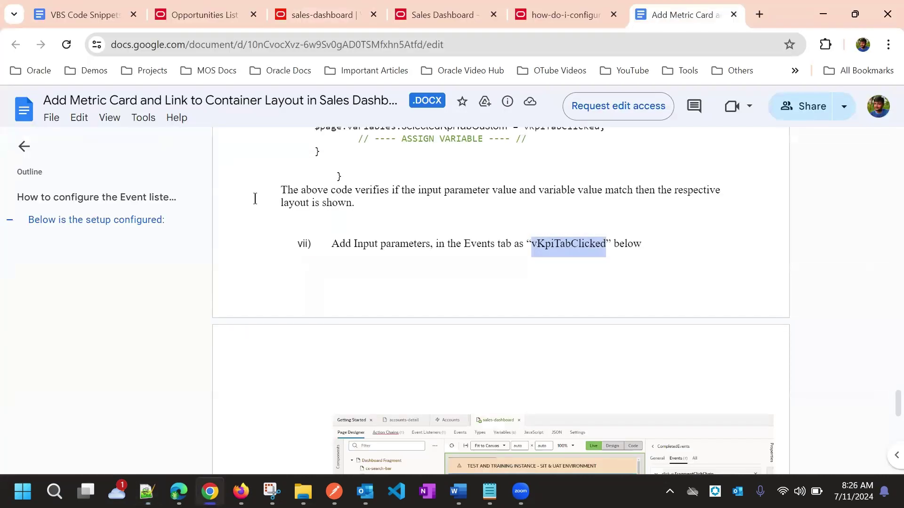
scroll(452, 263, up, 5)
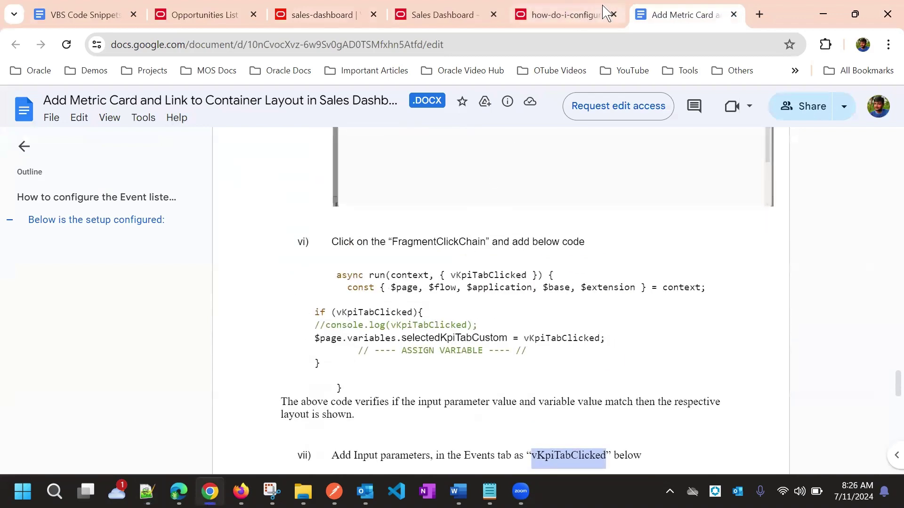
click(423, 9)
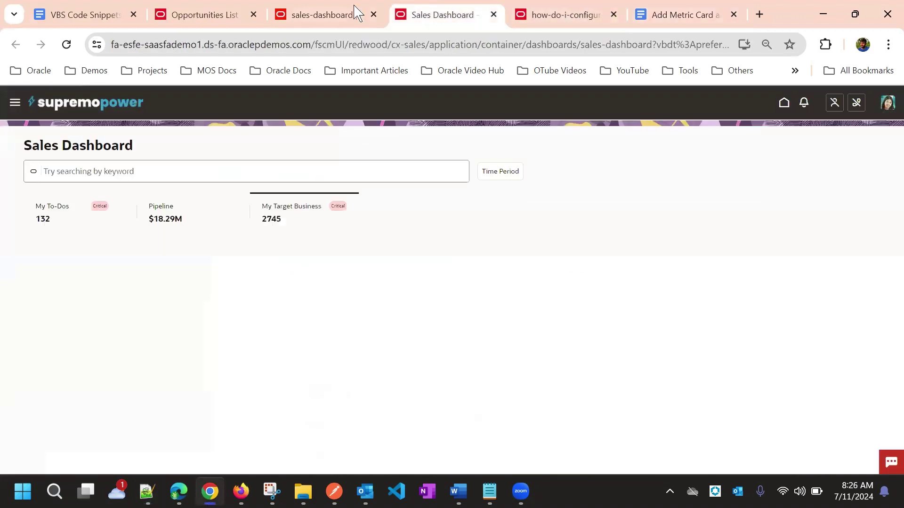
click(316, 11)
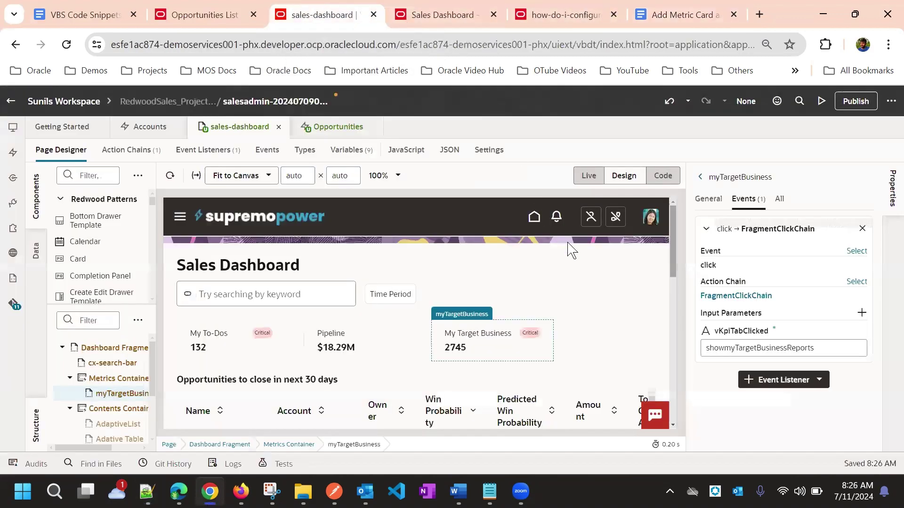
click(736, 295)
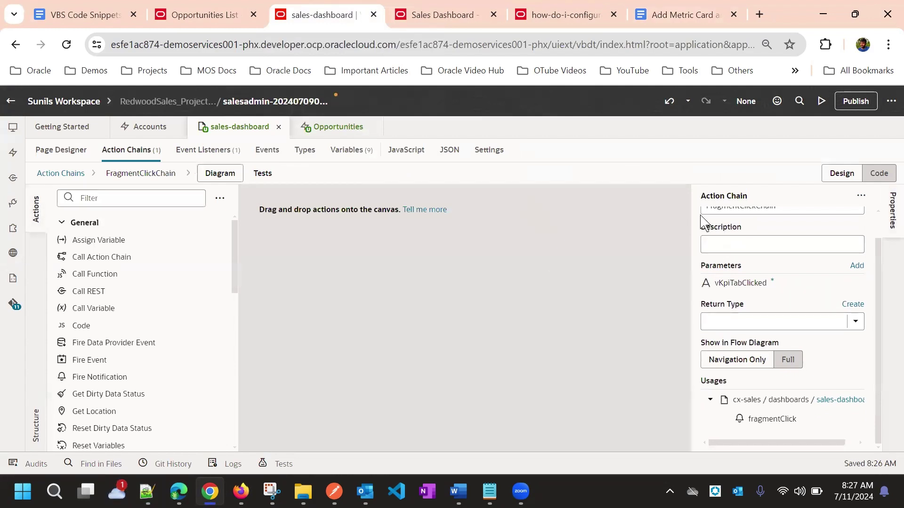
click(877, 173)
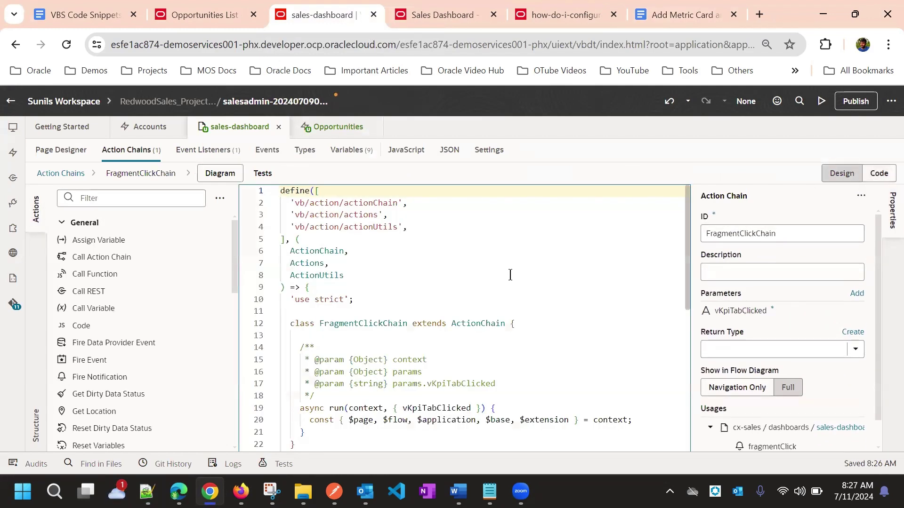
scroll(511, 273, down, 1)
scroll(511, 274, down, 1)
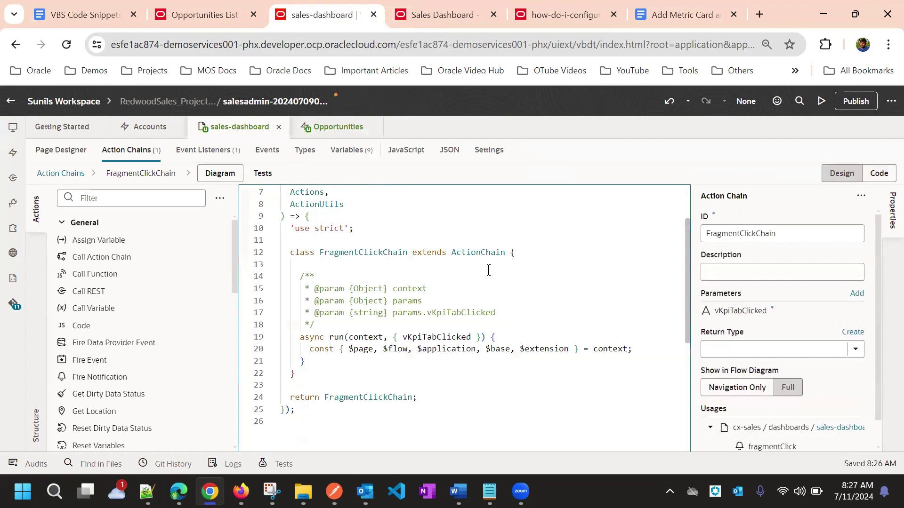
Step: Insert two blank lines after the context declaration inside FragmentClickChain's run function
double_click(438, 336)
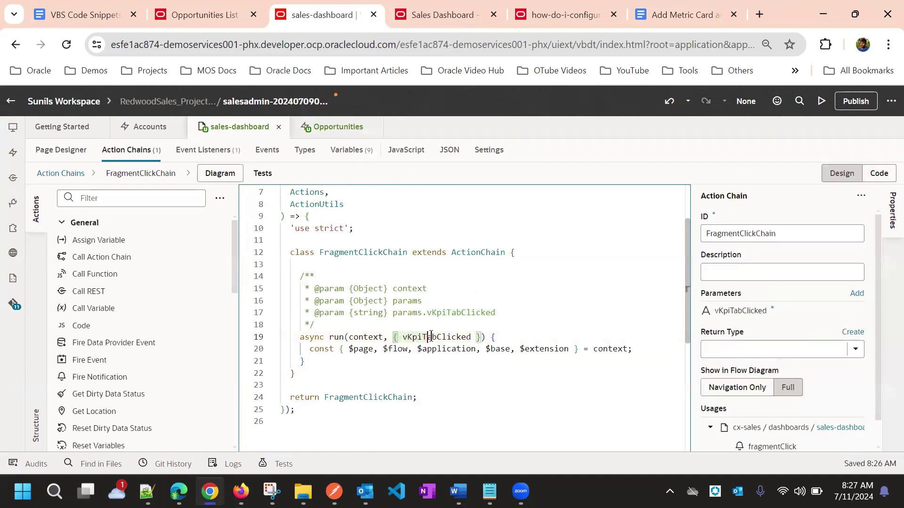
click(475, 337)
click(640, 348)
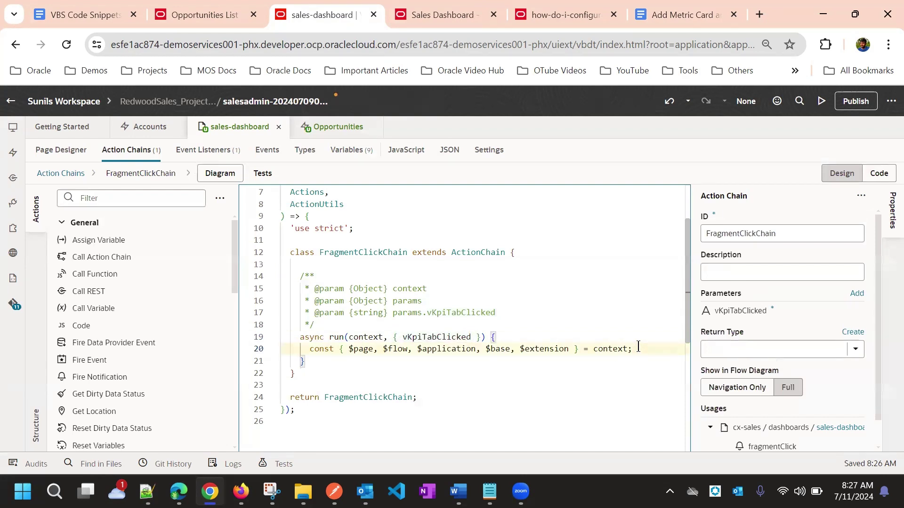
key(Return)
key(Return)
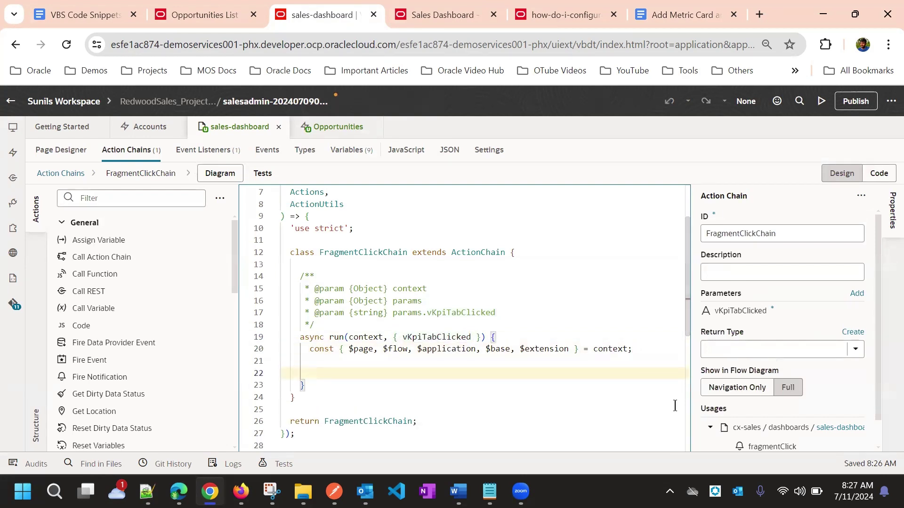
Step: Copy the if (vKpiTabClicked) code block from the FragmentClickChain section of the Google Docs guide
click(759, 14)
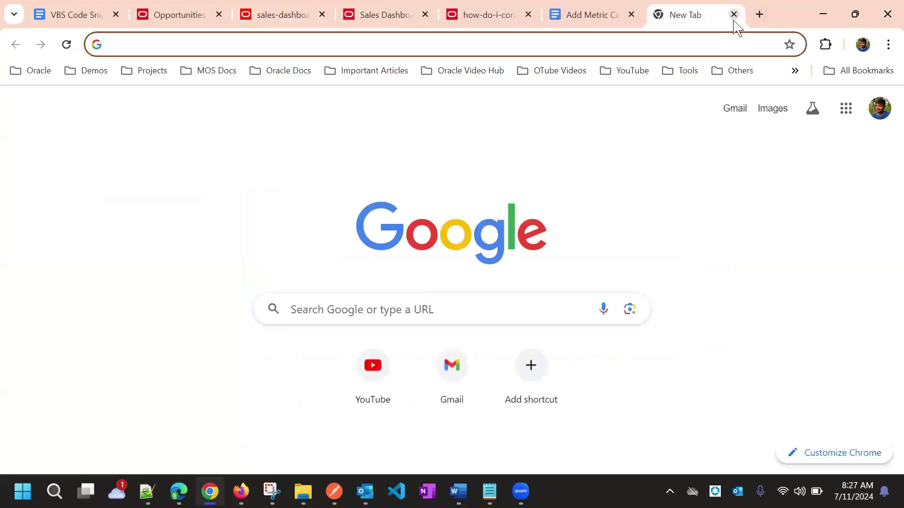
click(733, 14)
click(680, 13)
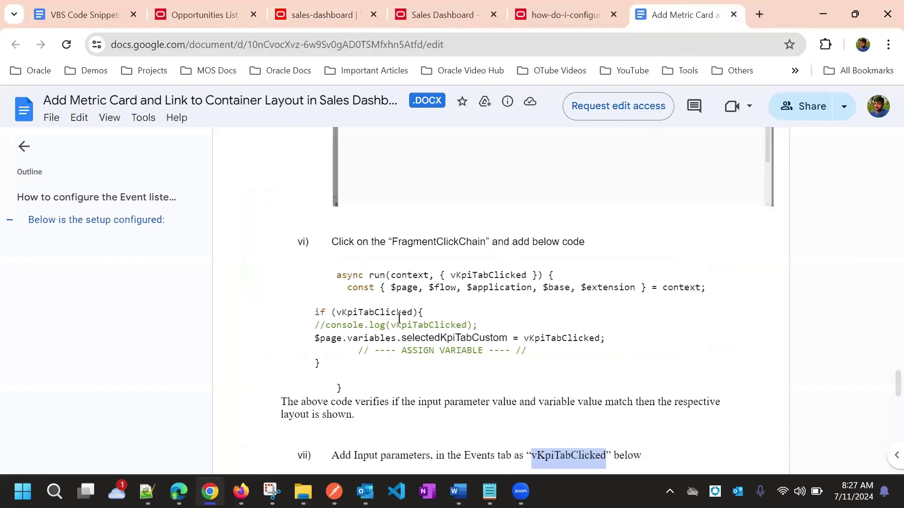
scroll(409, 350, down, 3)
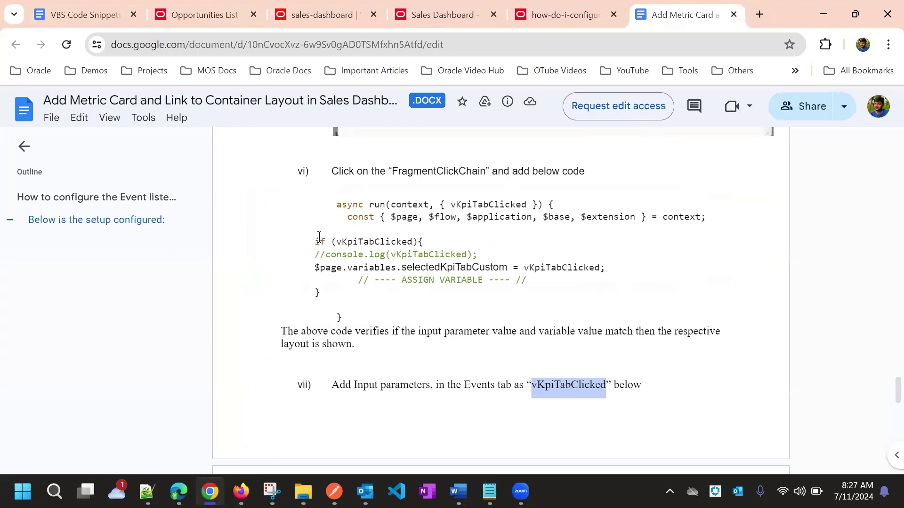
drag(315, 235, 340, 289)
key(ctrl+c)
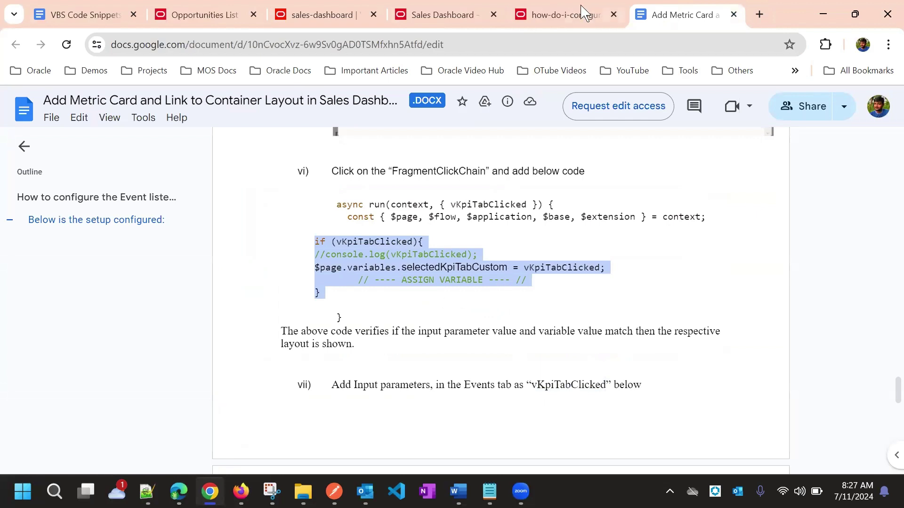
Step: Return to the sales-dashboard editor and paste the if (vKpiTabClicked) block below the context declaration in FragmentClickChain's run function
click(230, 12)
click(337, 13)
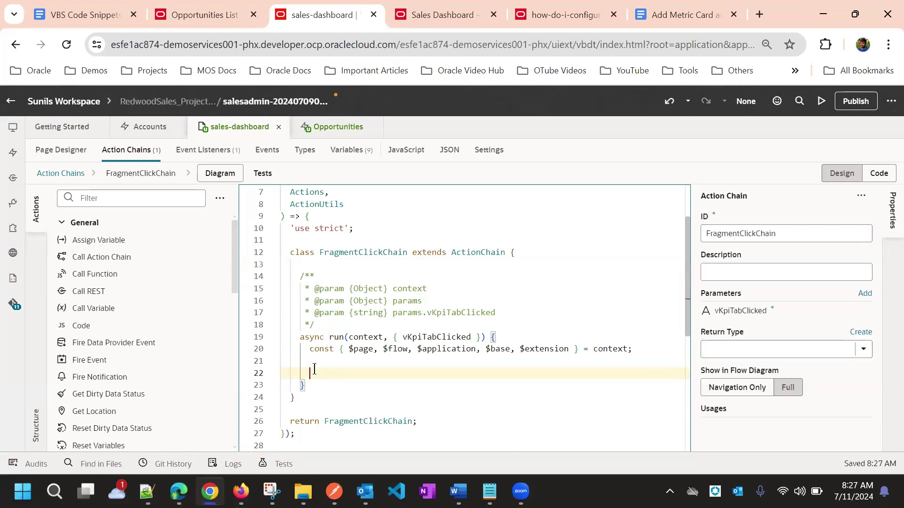
key(ctrl+v)
scroll(357, 357, down, 2)
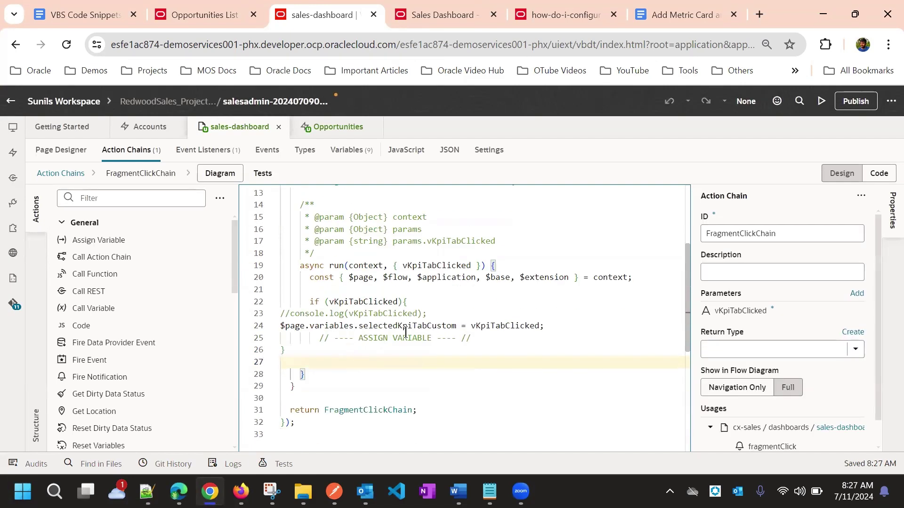
click(313, 302)
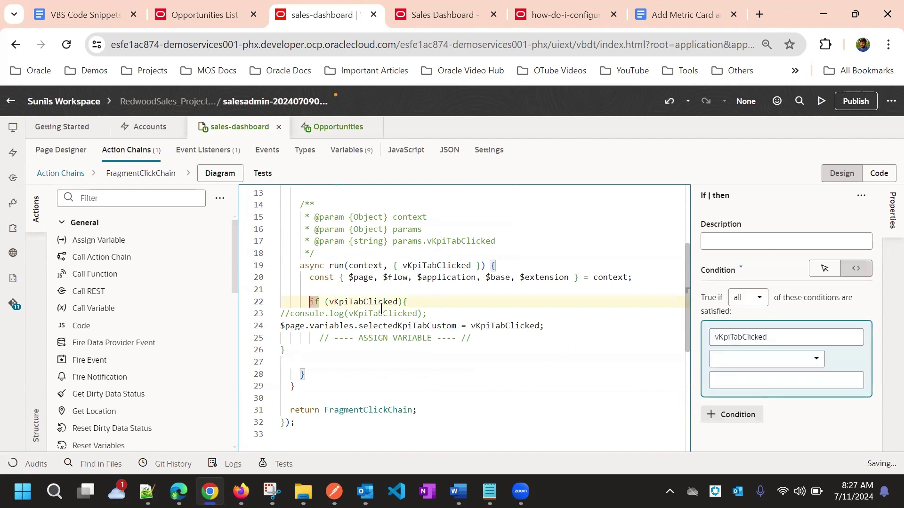
Step: Create a String page variable with the ID selectedKpiTabCustom, matching the name used in the pasted code
click(380, 325)
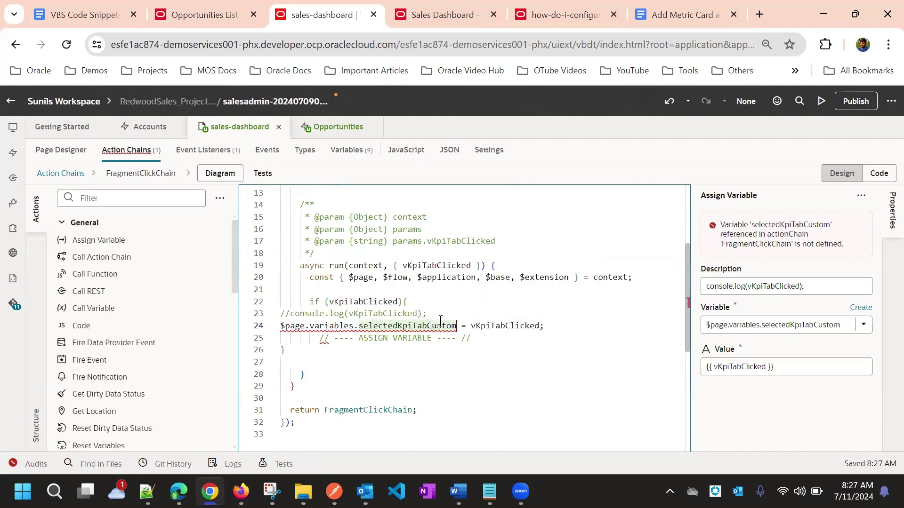
click(344, 150)
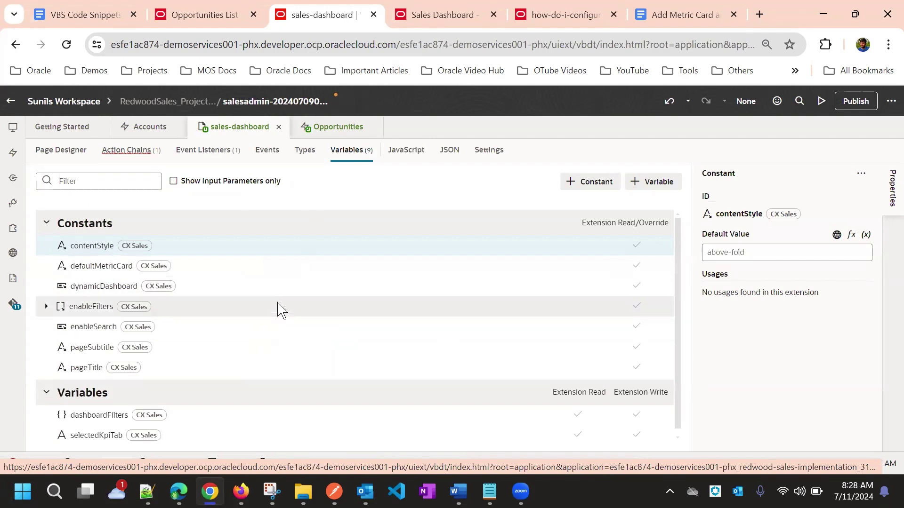
scroll(278, 313, down, 1)
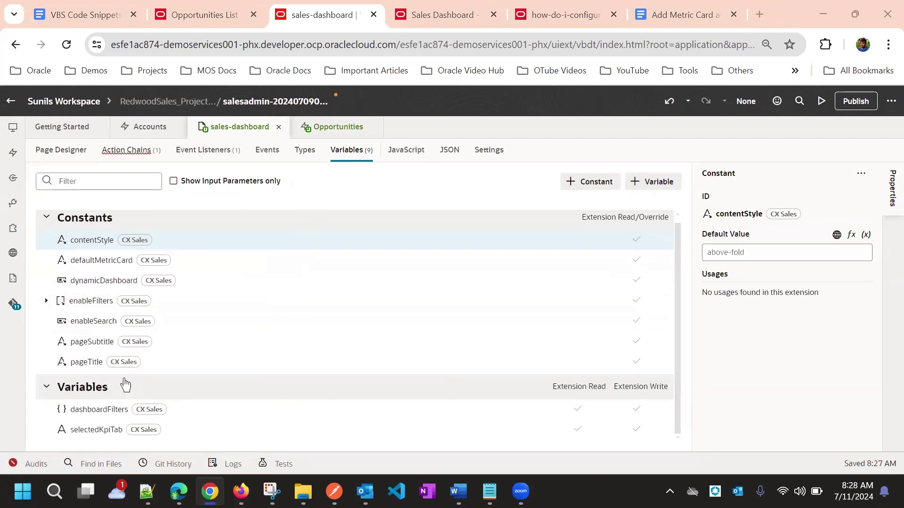
click(643, 182)
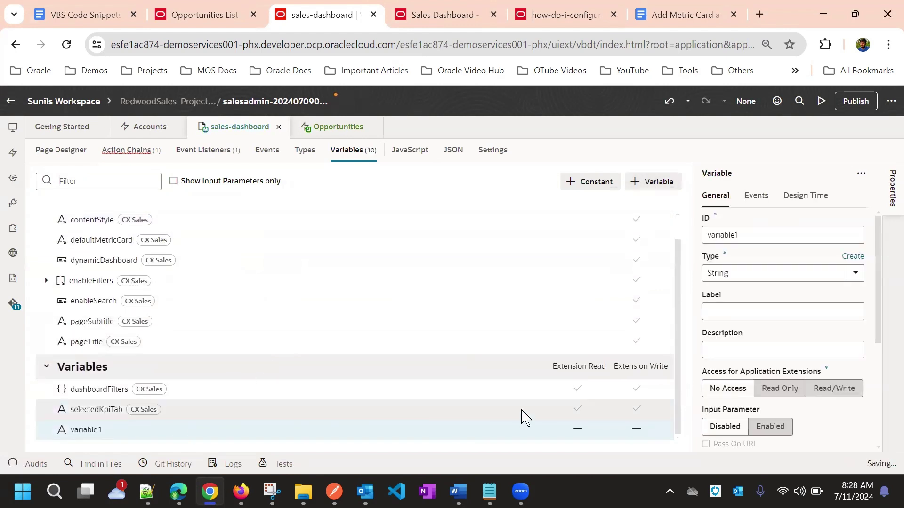
click(725, 234)
key(ctrl+a)
text(selectedKpiTabCustom)
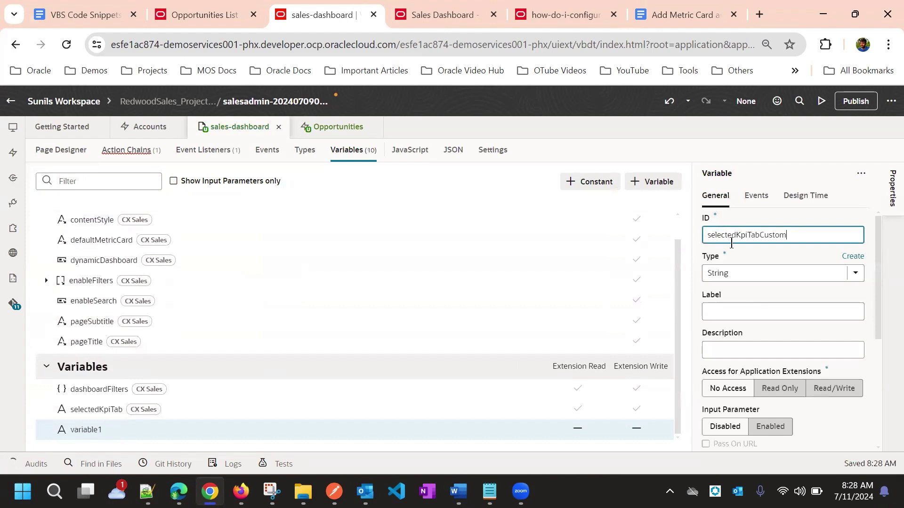
click(776, 259)
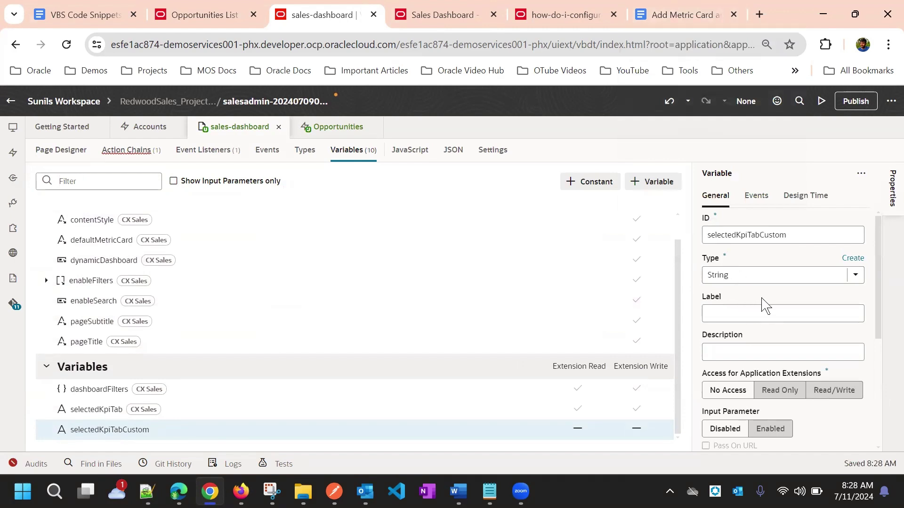
Step: Set the selectedKpiTabCustom variable's access for application extensions to Read/Write
scroll(762, 301, down, 5)
scroll(762, 306, up, 3)
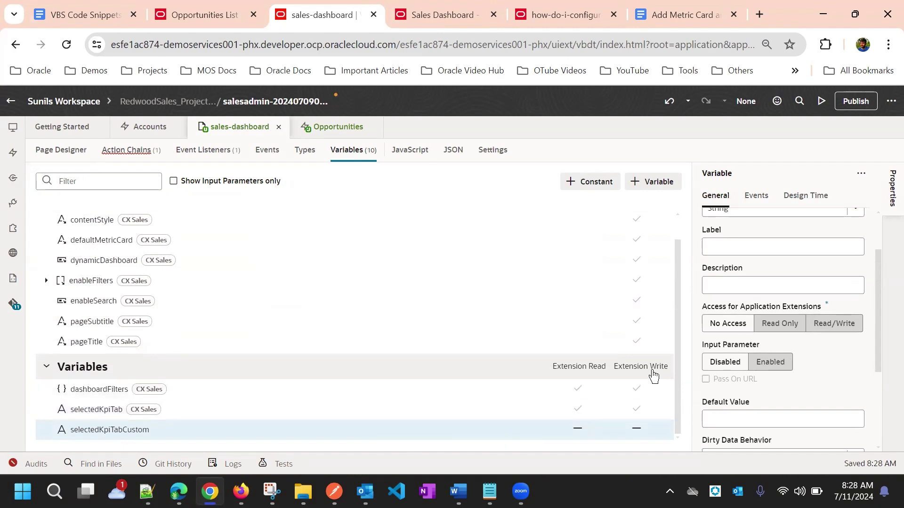
click(833, 325)
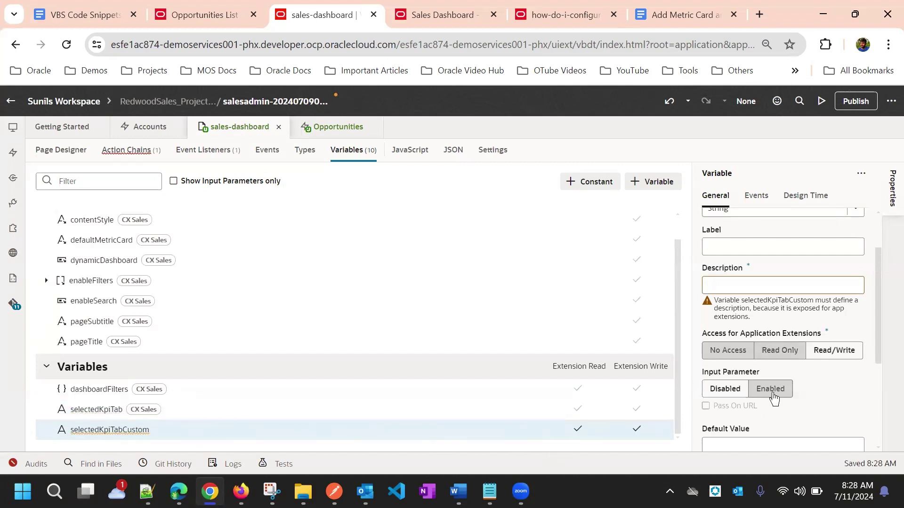
scroll(822, 387, up, 2)
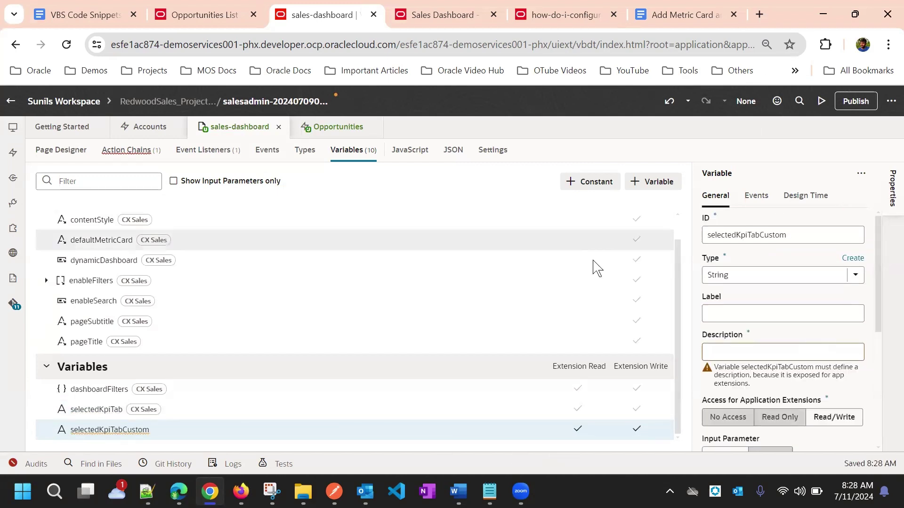
Step: Review the dashboard preview in the page designer and examine how FragmentClickChain's code assigns vKpiTabClicked to selectedKpiTabCustom
click(73, 158)
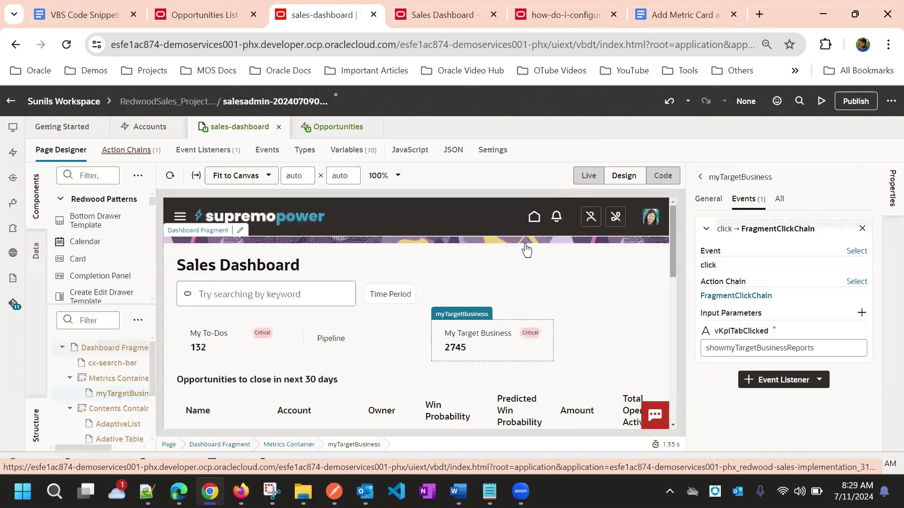
scroll(550, 282, down, 10)
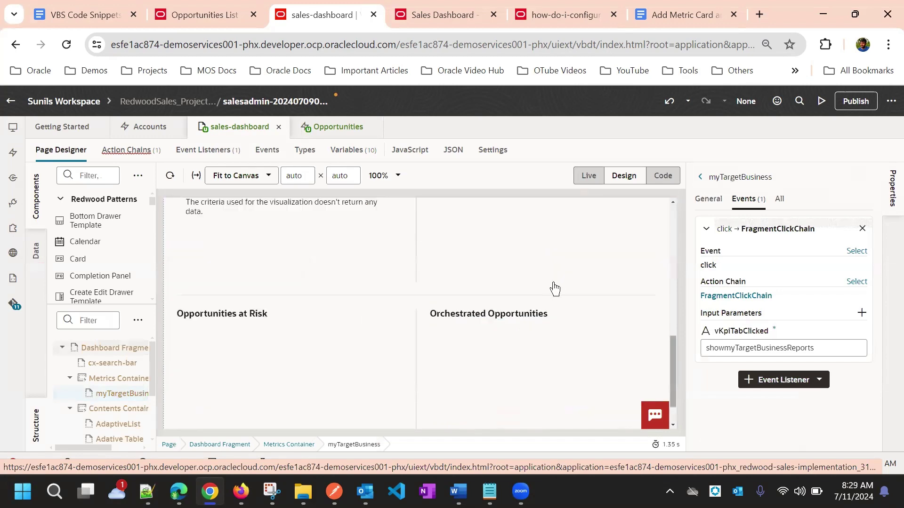
scroll(555, 288, up, 10)
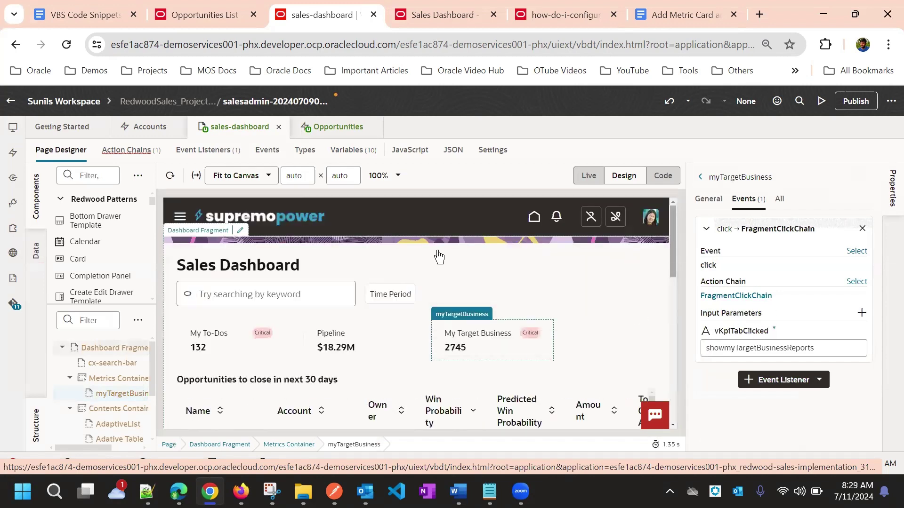
click(127, 150)
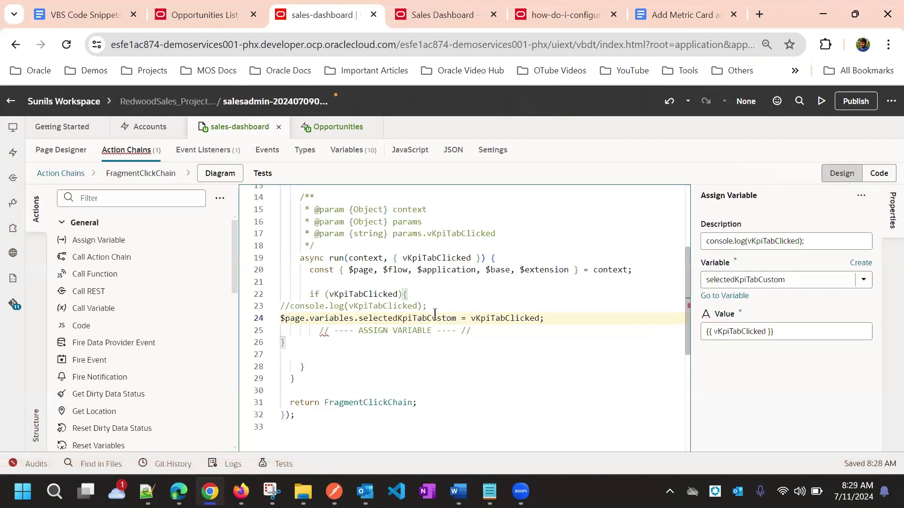
click(424, 339)
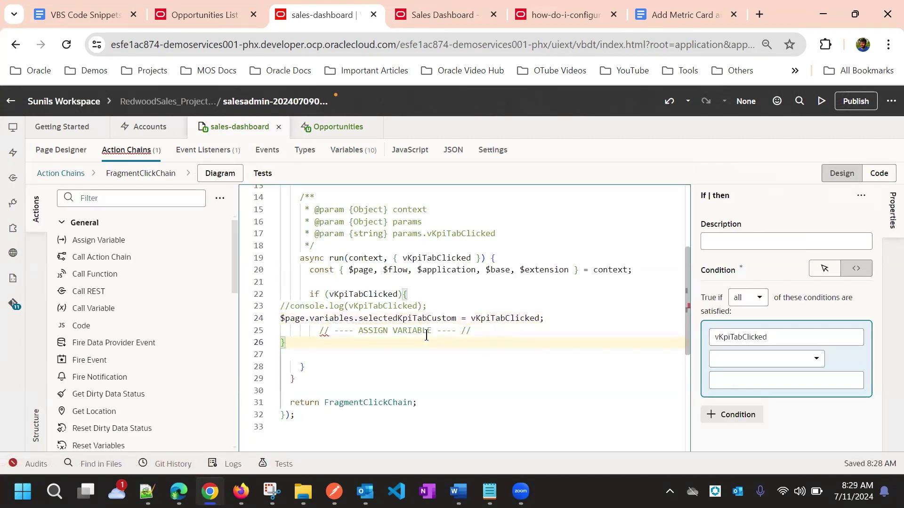
click(415, 320)
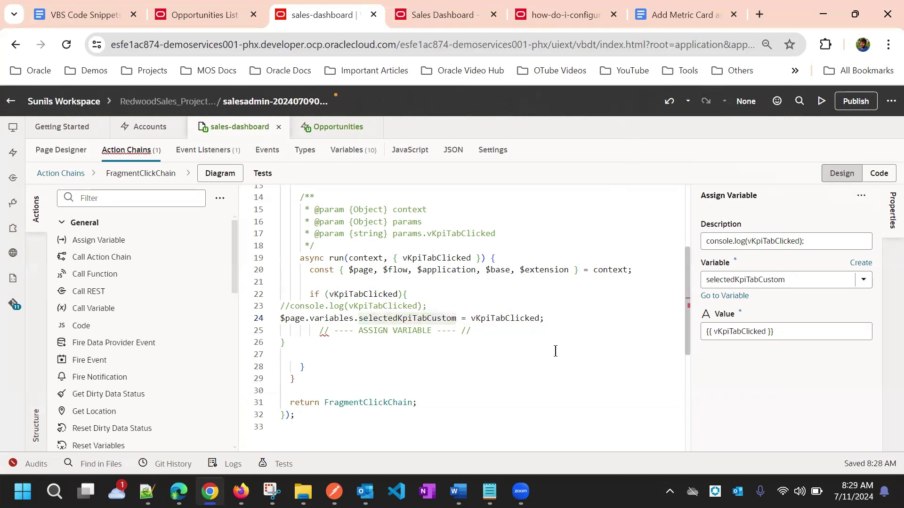
scroll(518, 340, up, 2)
scroll(475, 330, down, 2)
scroll(499, 329, up, 2)
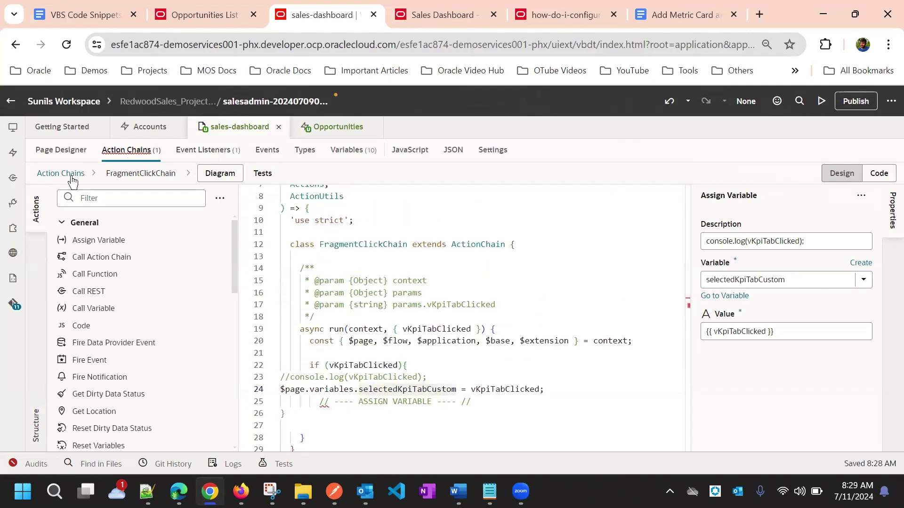
Step: Leave the FragmentClickChain code for the page designer and select the dashboard's Contents Container
click(58, 178)
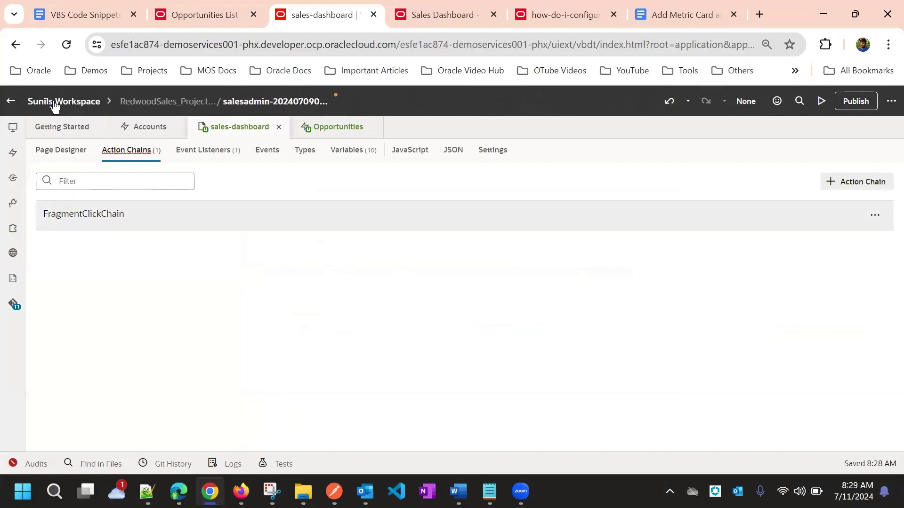
click(69, 149)
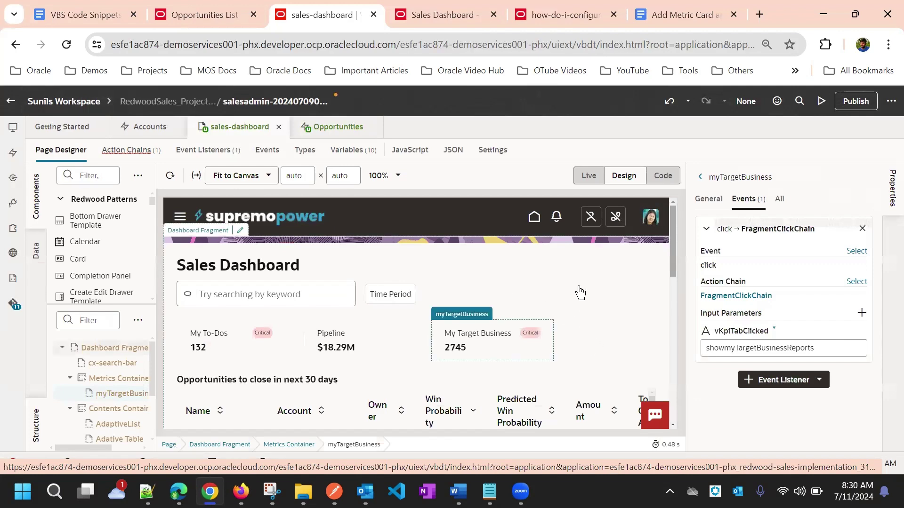
scroll(452, 343, down, 3)
scroll(376, 312, up, 3)
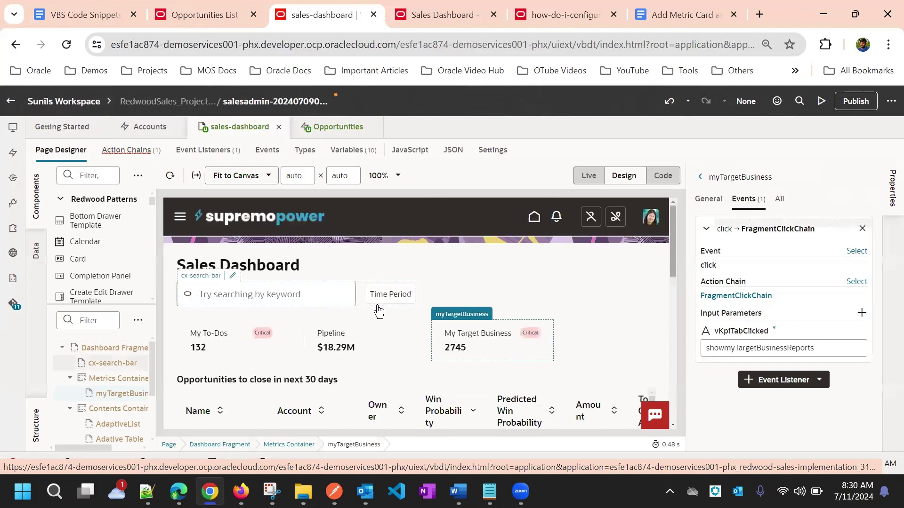
click(258, 375)
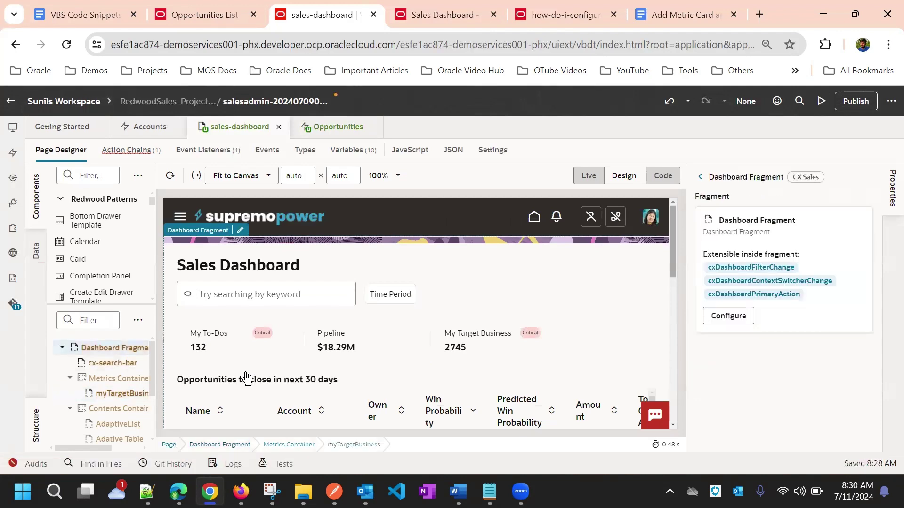
click(270, 368)
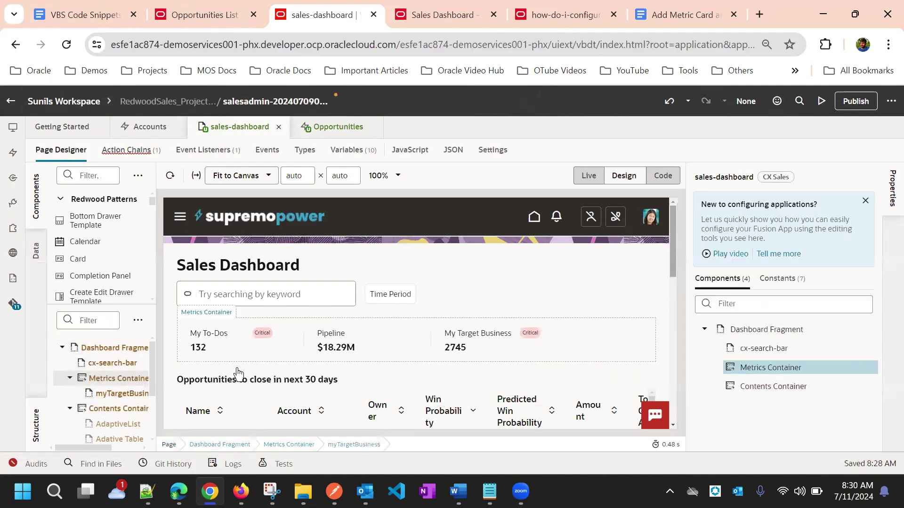
scroll(228, 329, down, 3)
scroll(235, 311, up, 3)
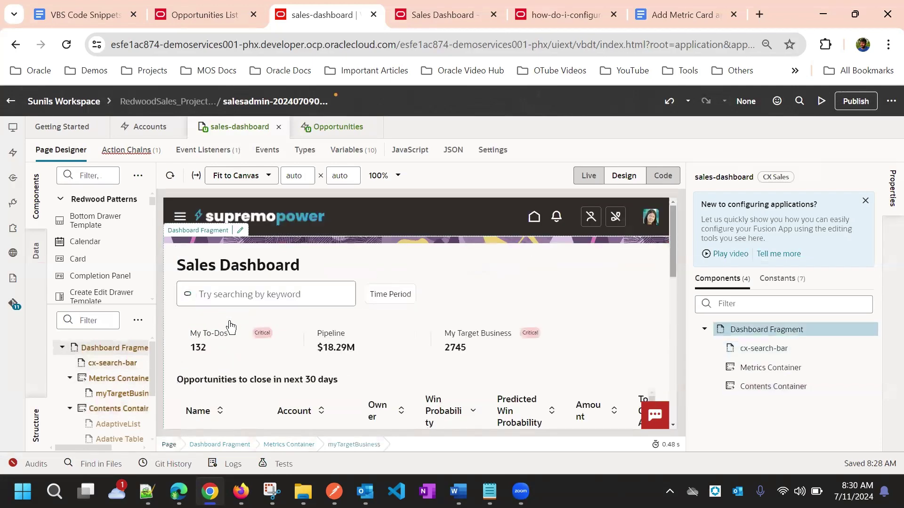
click(228, 387)
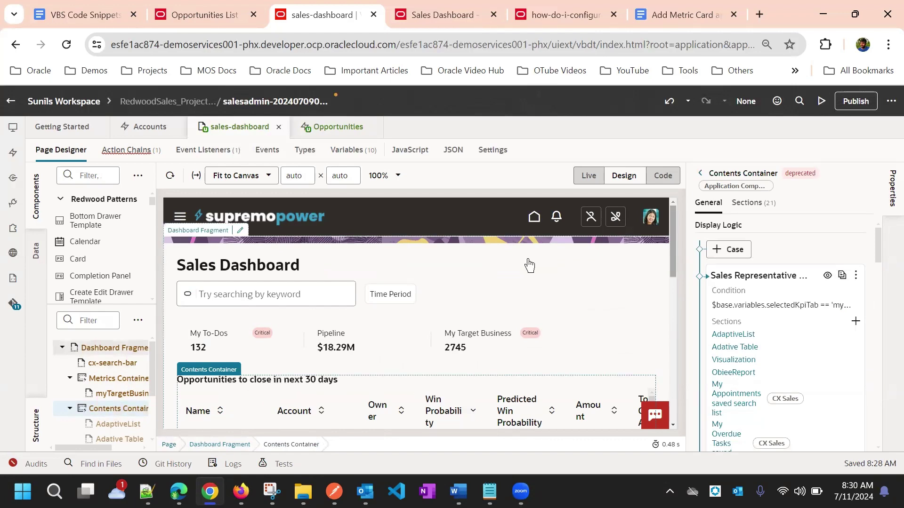
Step: Examine the Contents Container's display logic cases, including their selectedKpiTab conditions and the sections assigned to each
scroll(527, 265, down, 3)
scroll(482, 316, up, 3)
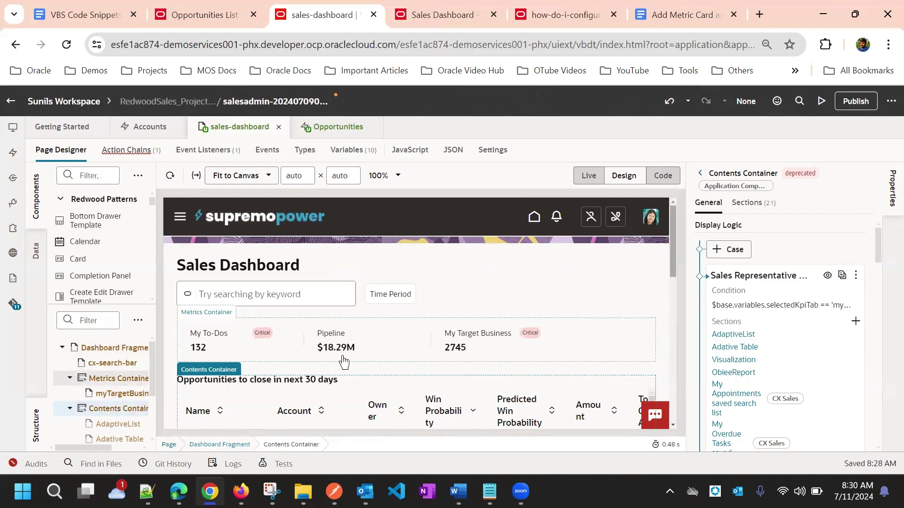
scroll(750, 354, down, 2)
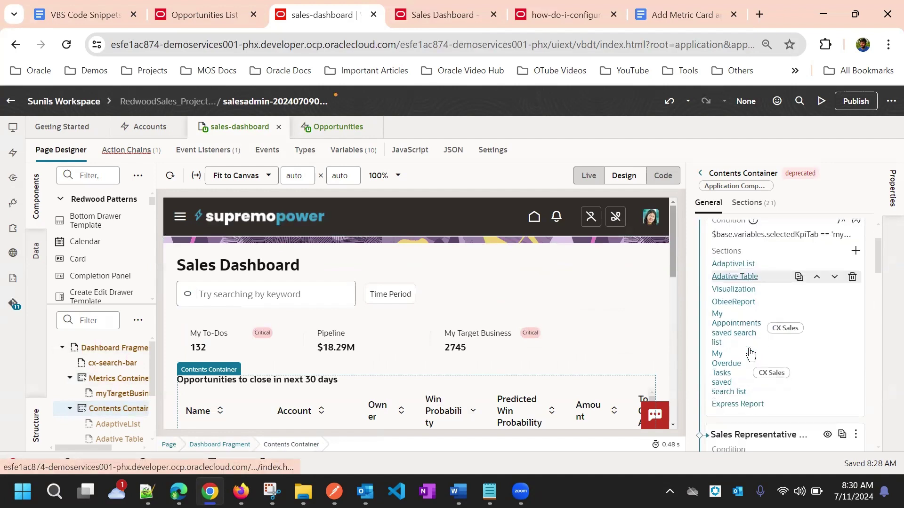
scroll(750, 354, down, 8)
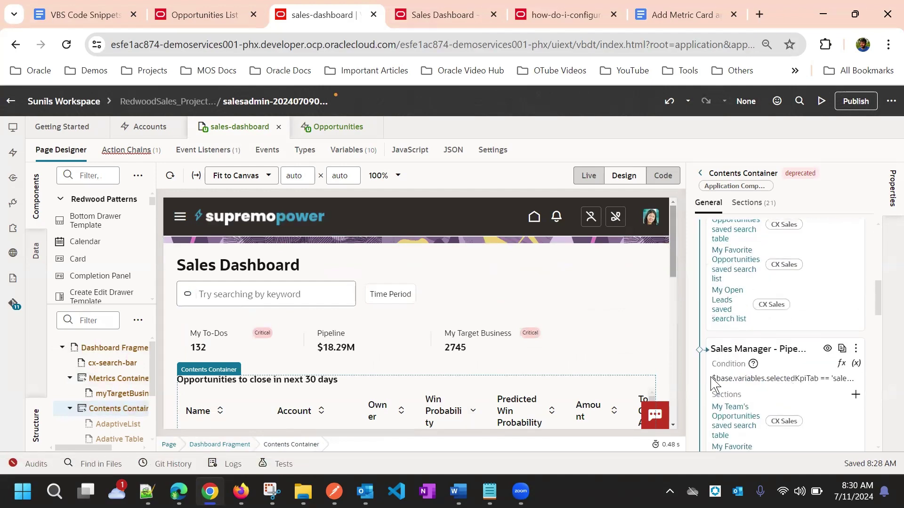
scroll(786, 329, down, 6)
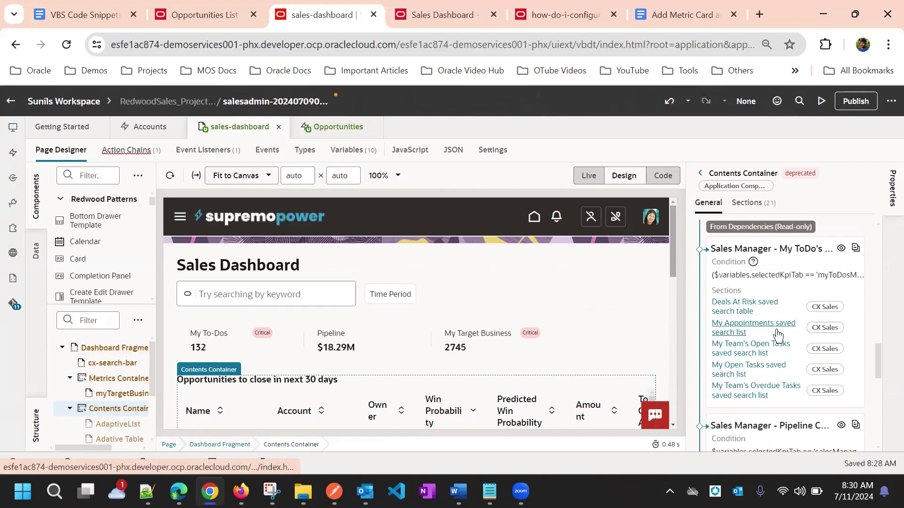
scroll(777, 336, up, 4)
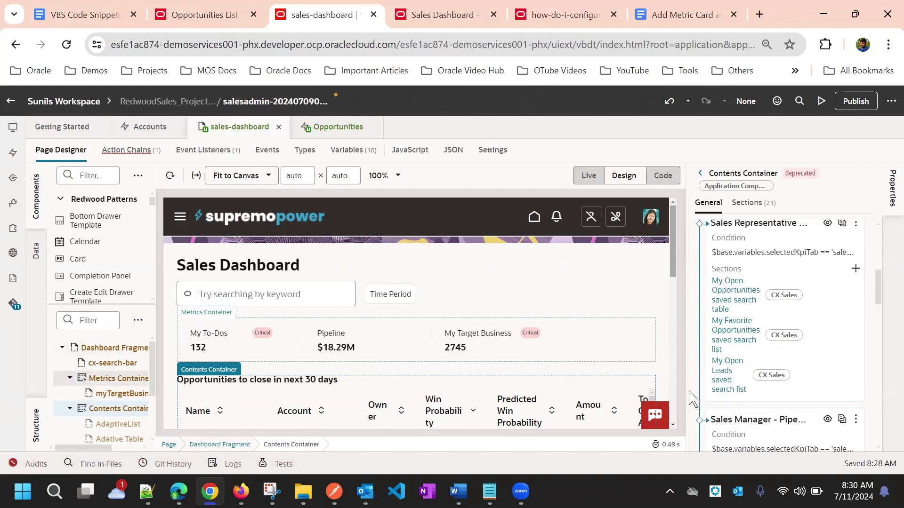
Step: Compare the editable and read-only dependency cases in the Contents Container's display logic for the My To-Dos, Pipeline and My Target Business metrics
scroll(748, 330, up, 5)
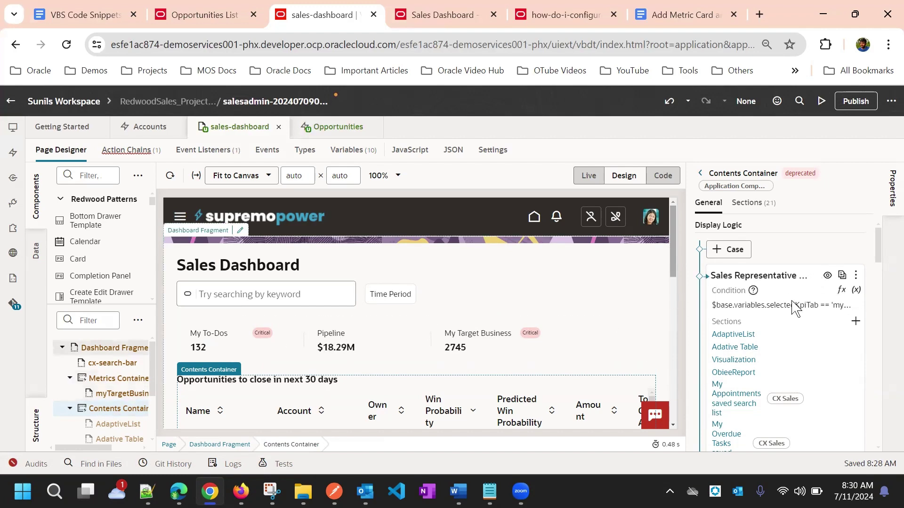
scroll(798, 298, down, 5)
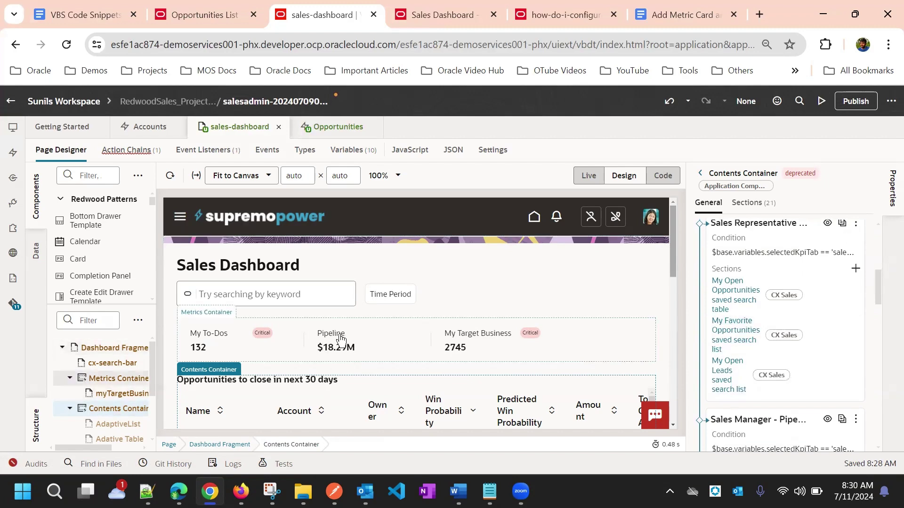
scroll(753, 358, down, 3)
scroll(753, 358, down, 5)
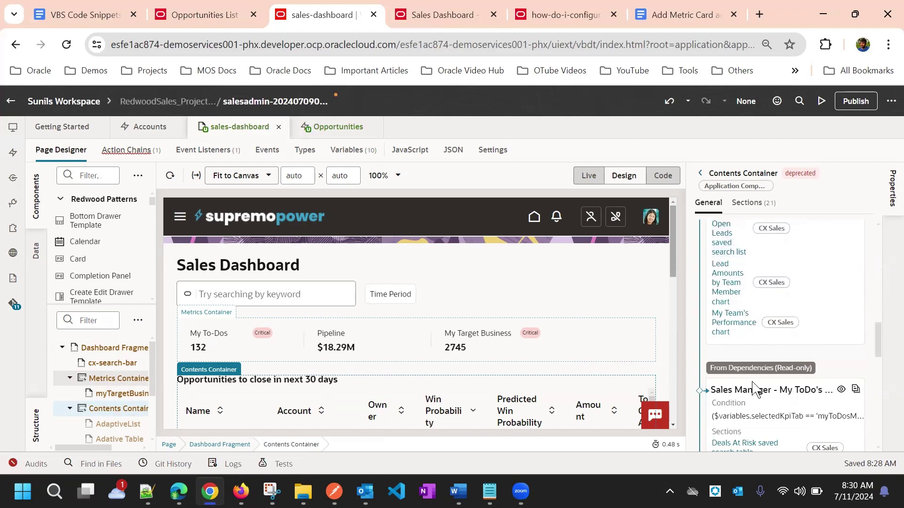
scroll(753, 389, down, 10)
scroll(778, 400, down, 2)
scroll(765, 364, up, 8)
scroll(765, 362, up, 8)
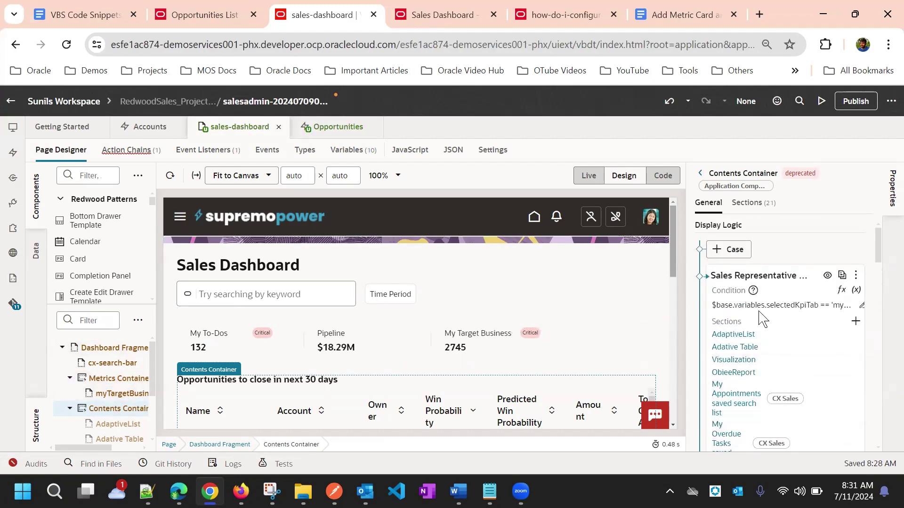
scroll(761, 327, down, 3)
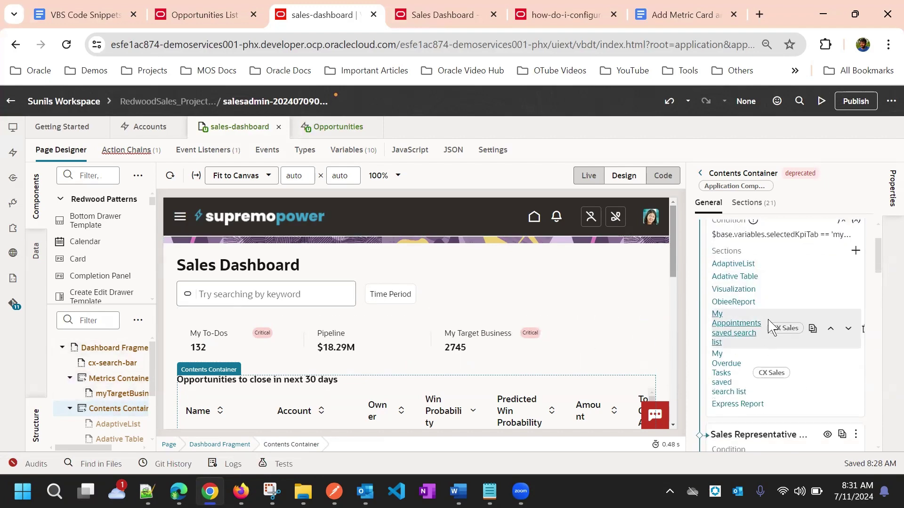
scroll(776, 320, up, 3)
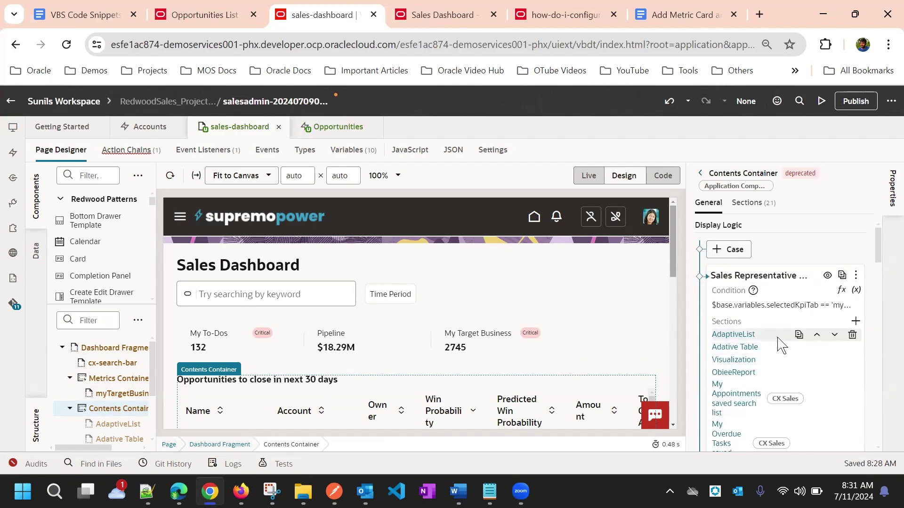
mouse_move(774, 362)
scroll(774, 362, down, 10)
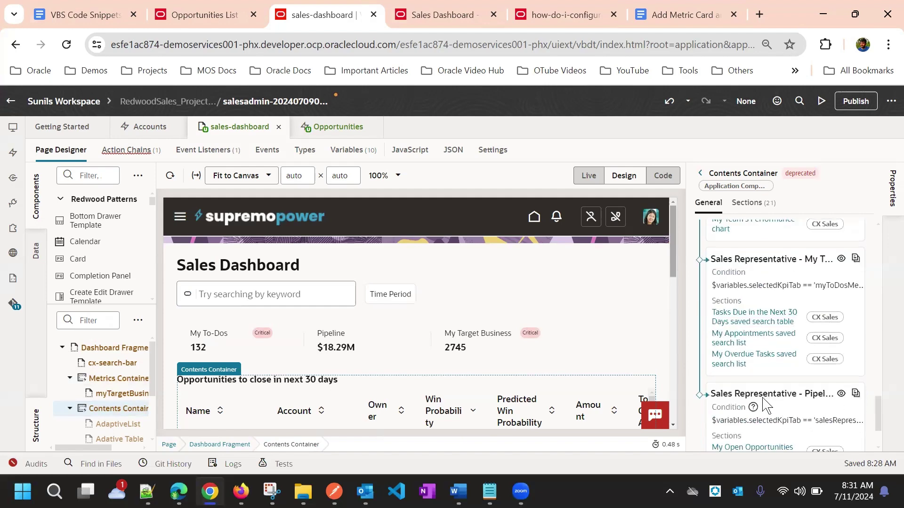
scroll(763, 337, down, 3)
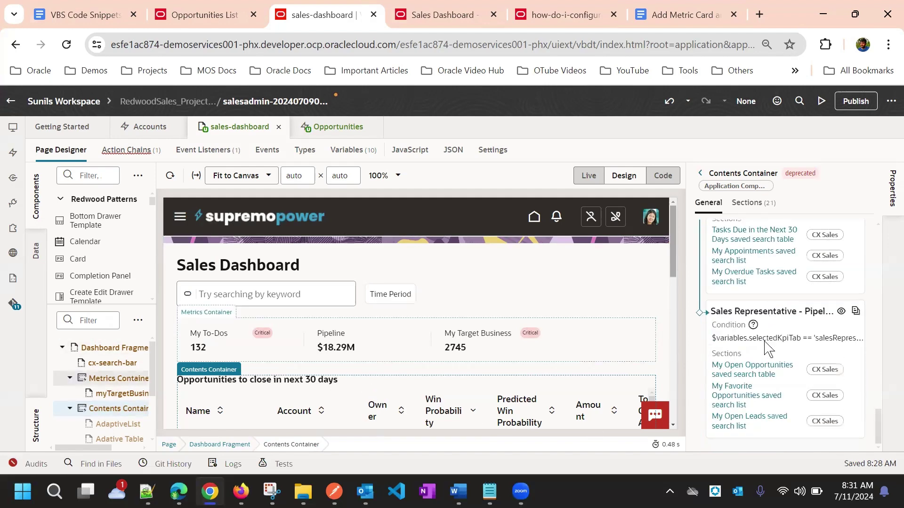
scroll(768, 400, up, 5)
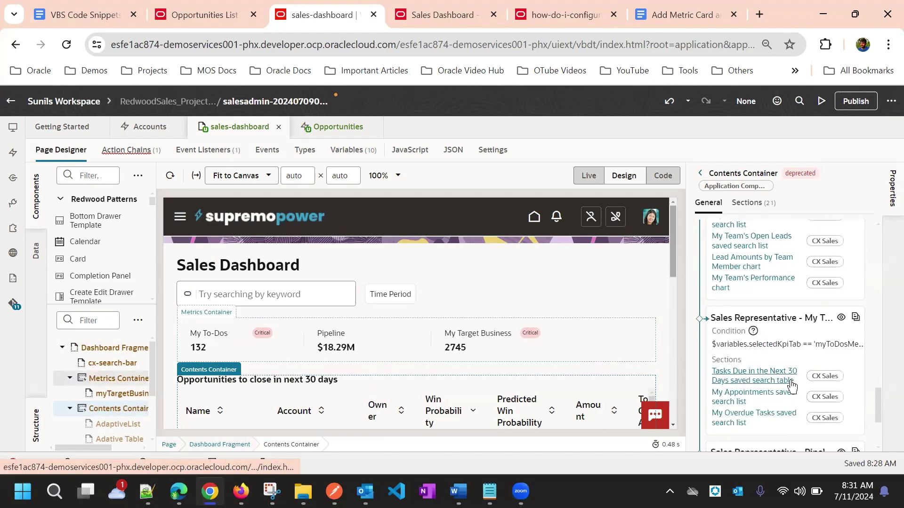
scroll(772, 329, up, 8)
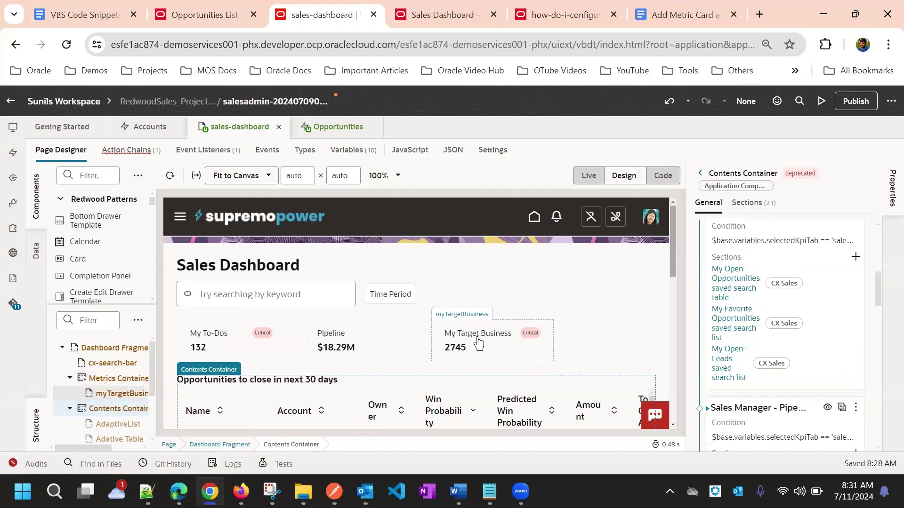
Step: Add a display logic case named My Target Business Group to the Contents Container and open its section choices
scroll(803, 329, up, 5)
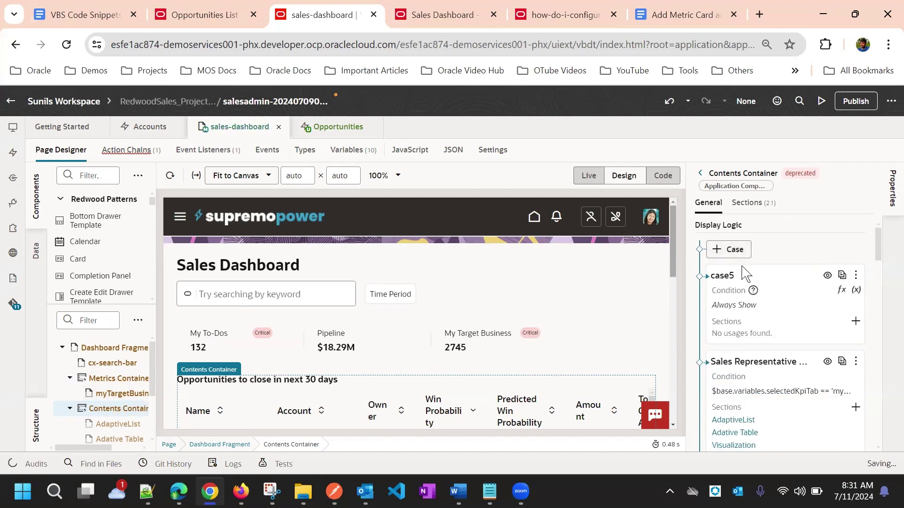
click(742, 275)
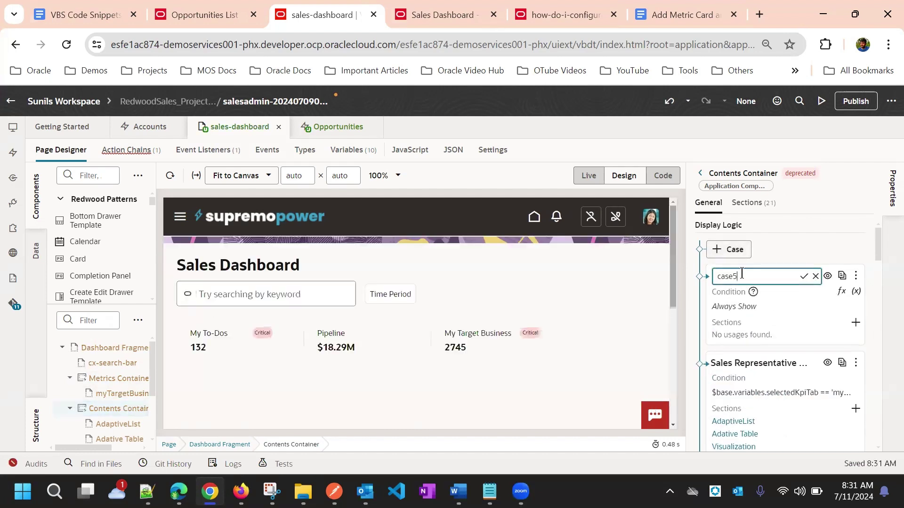
key(BackSpace)
key(BackSpace)
key(BackSpace)
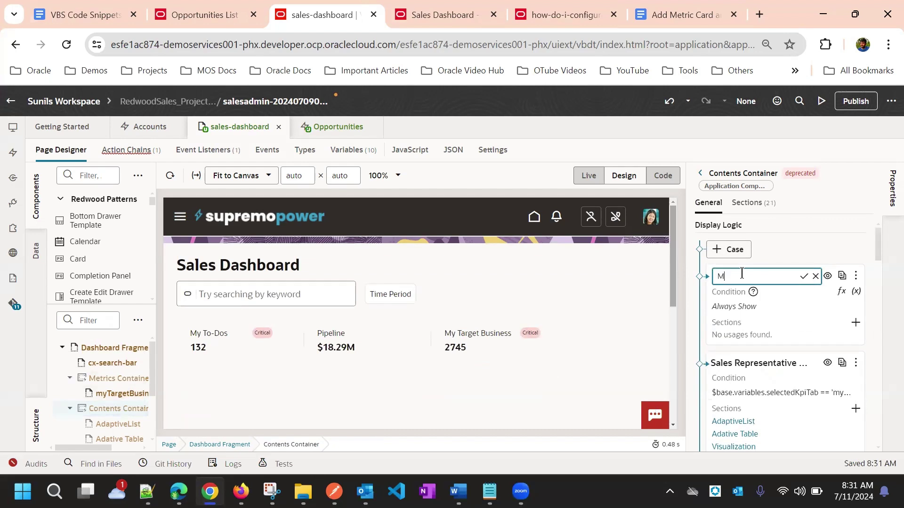
text(My Target Bu)
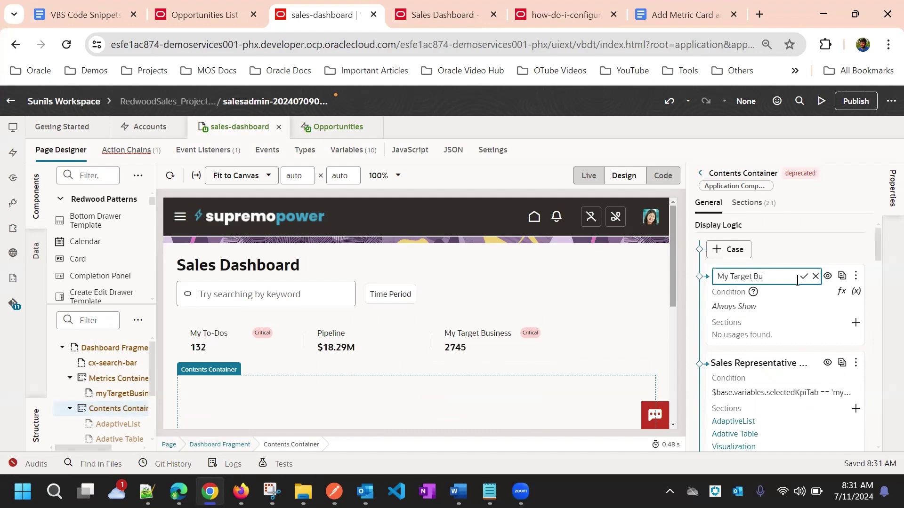
text(roup)
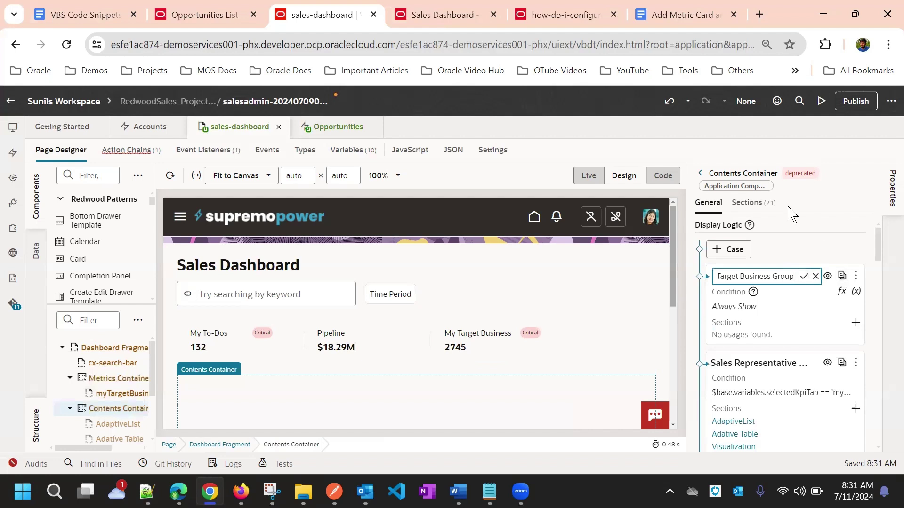
click(804, 277)
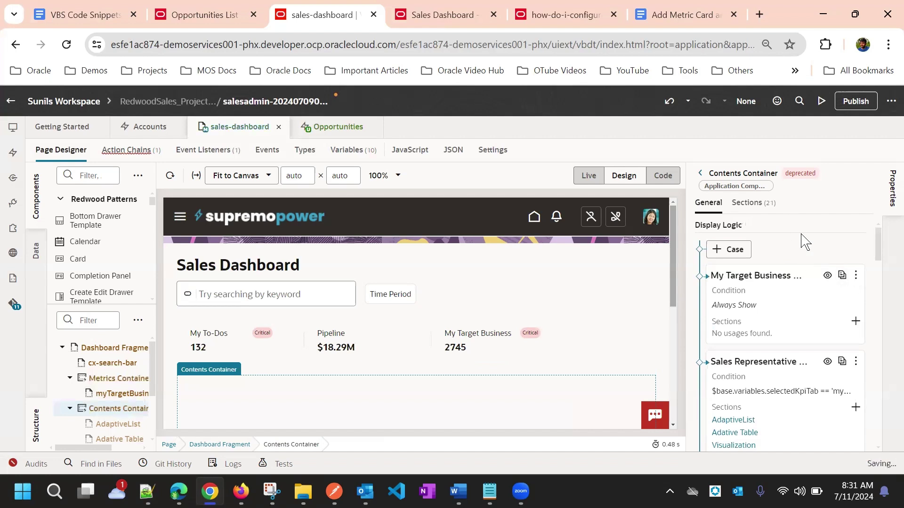
click(855, 321)
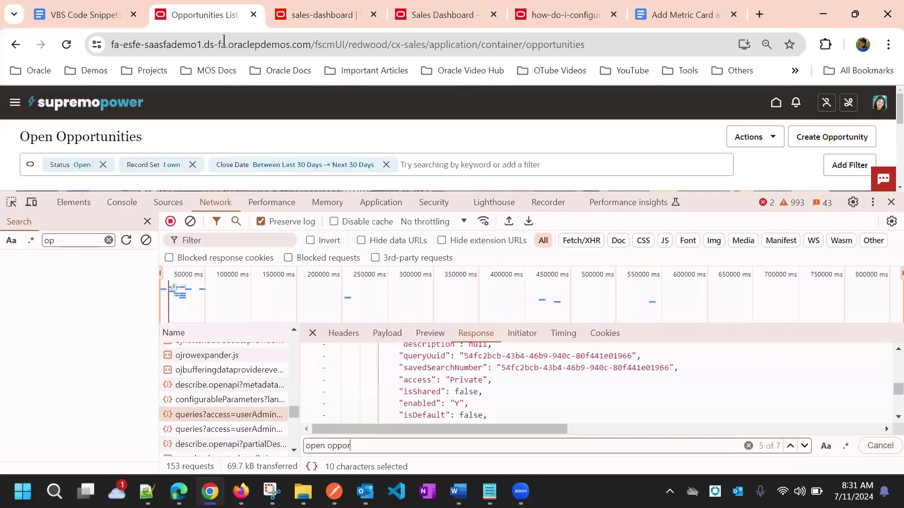
Step: Switch to the Opportunities application, close its developer tools, and open Visualization Configuration through Application Composer
click(243, 14)
click(891, 202)
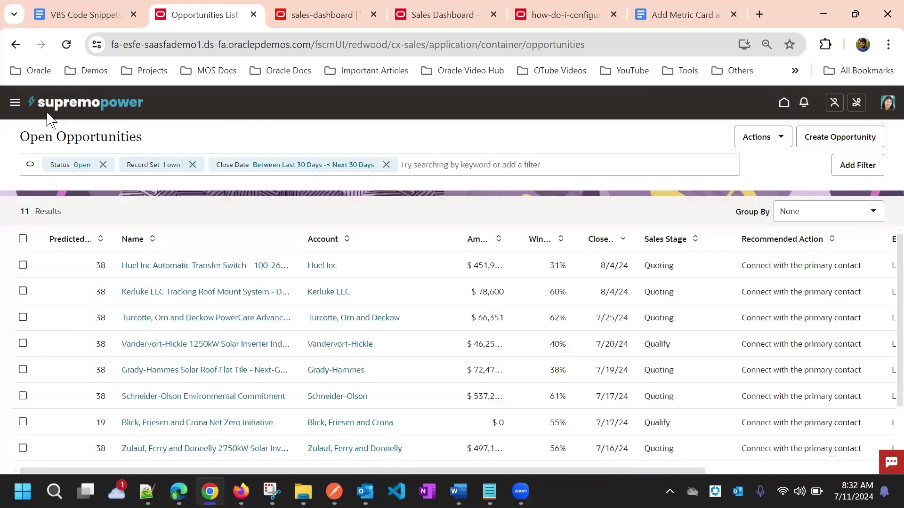
click(15, 102)
scroll(99, 280, down, 9)
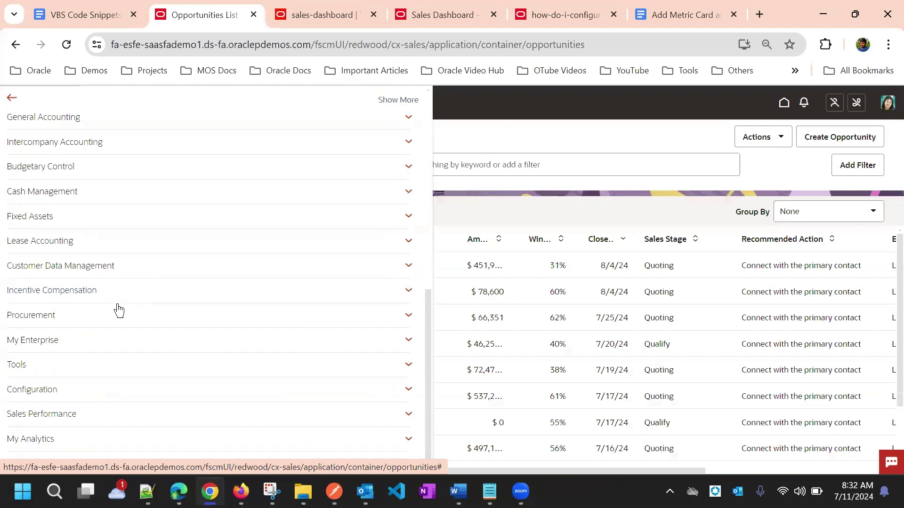
click(84, 390)
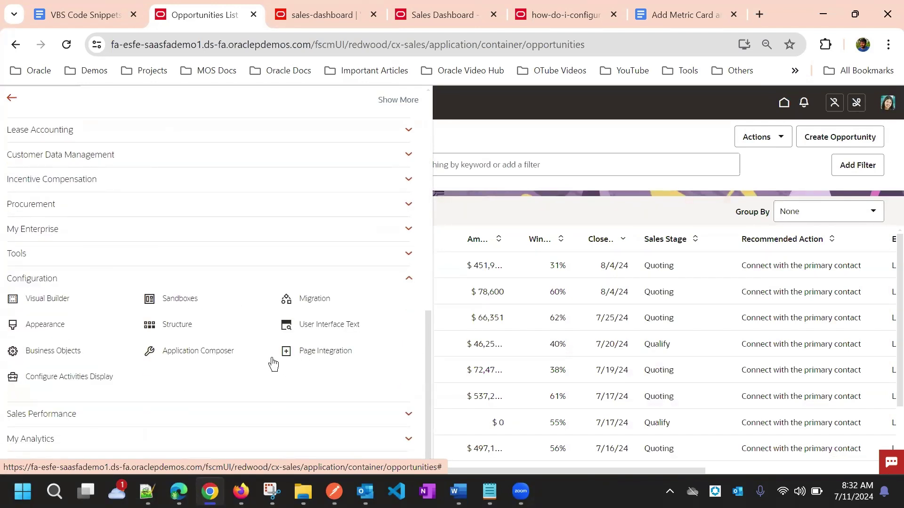
click(194, 357)
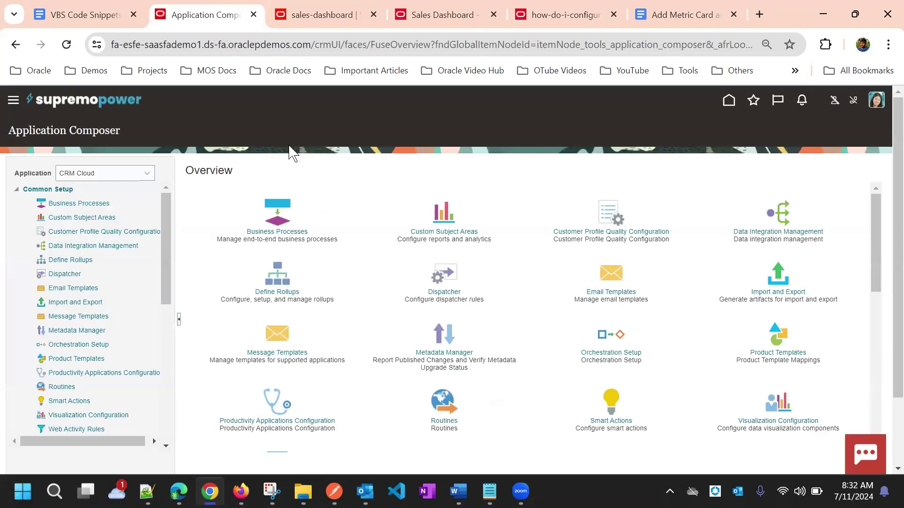
scroll(481, 313, down, 3)
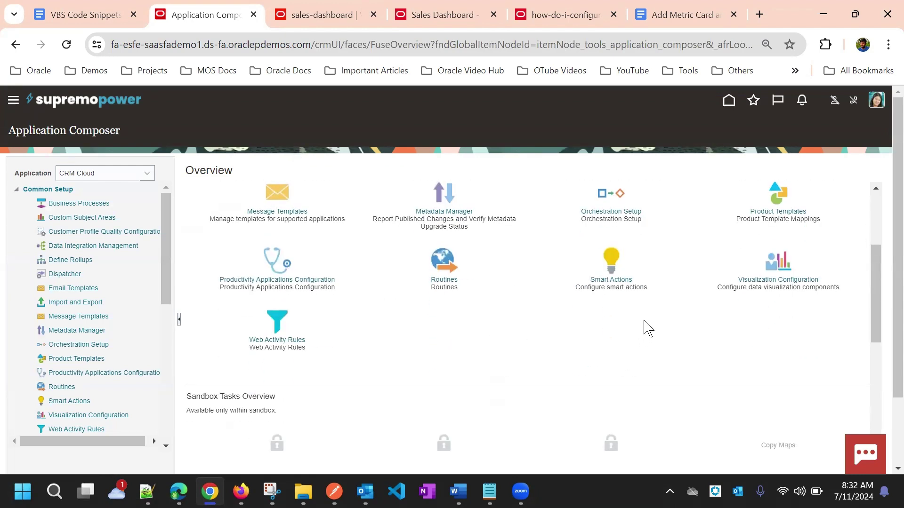
click(774, 282)
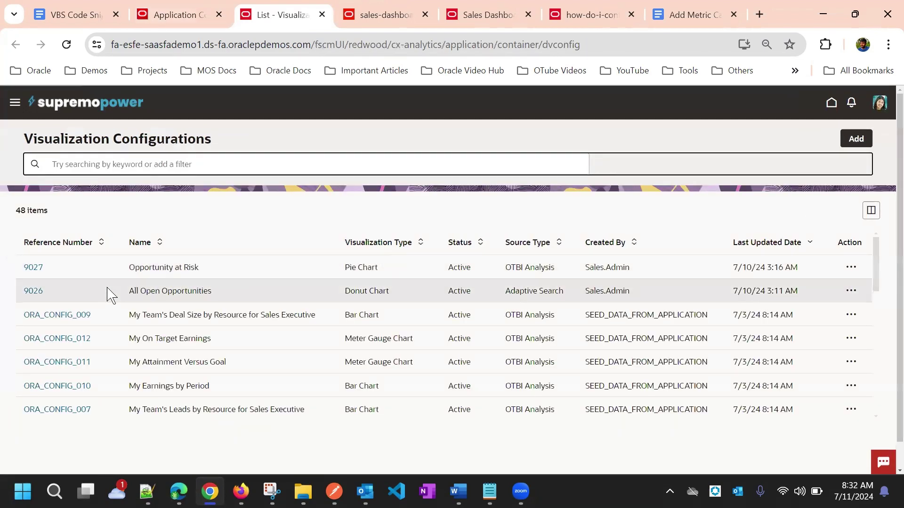
Step: Examine the settings and pie chart preview of the Opportunity at Risk visualization, then leave the configuration without updating it
click(33, 266)
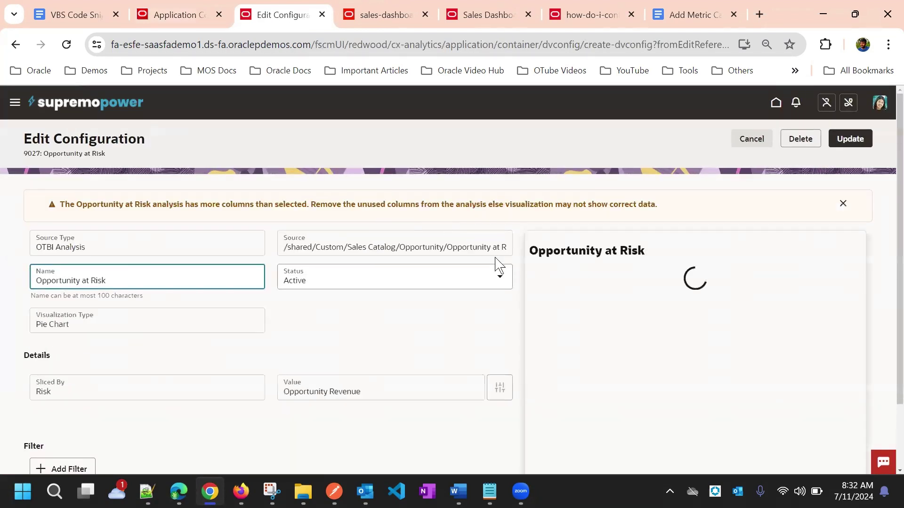
scroll(574, 330, down, 2)
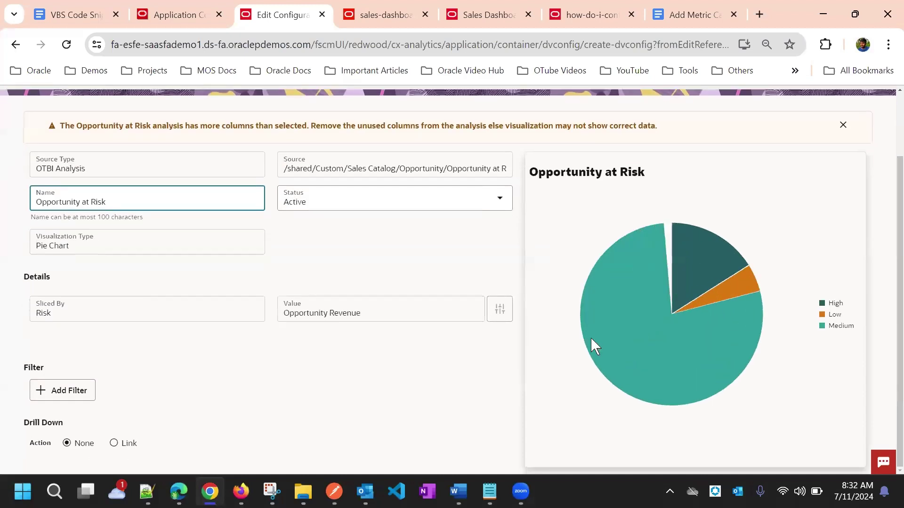
scroll(584, 315, up, 2)
scroll(612, 306, down, 2)
scroll(652, 295, up, 2)
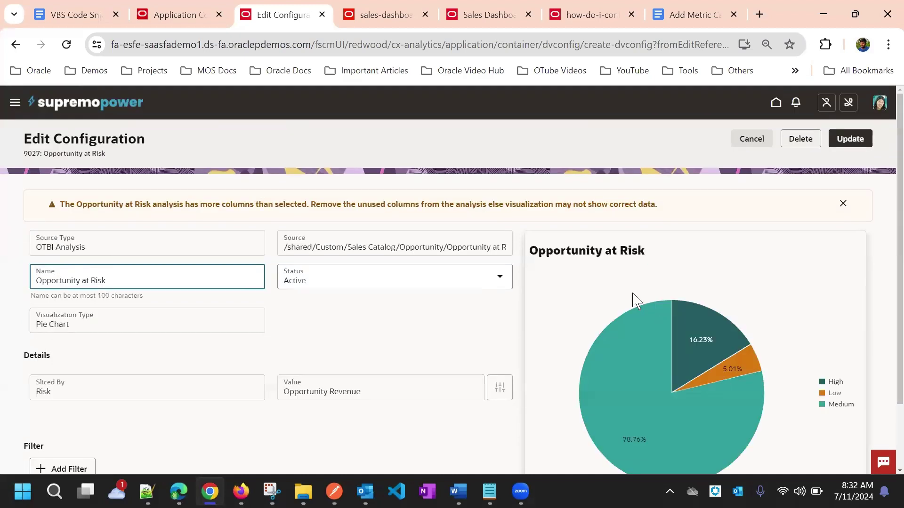
click(753, 140)
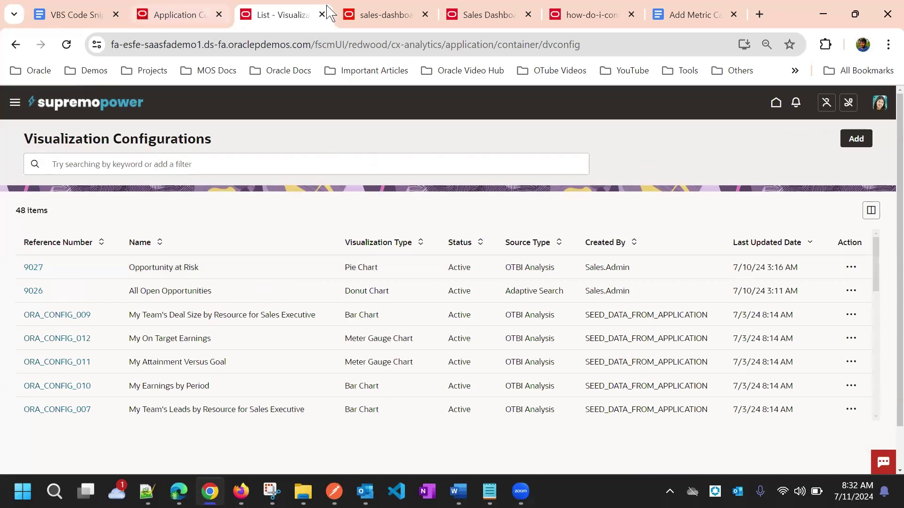
Step: Create a section titled optys at Risk in the My Target Business Group case, checking the visualization list for the name
click(406, 13)
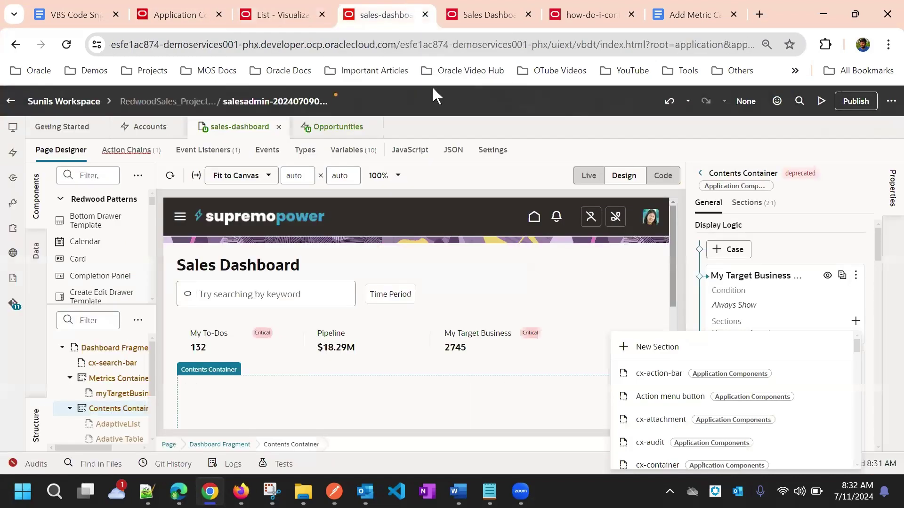
click(656, 352)
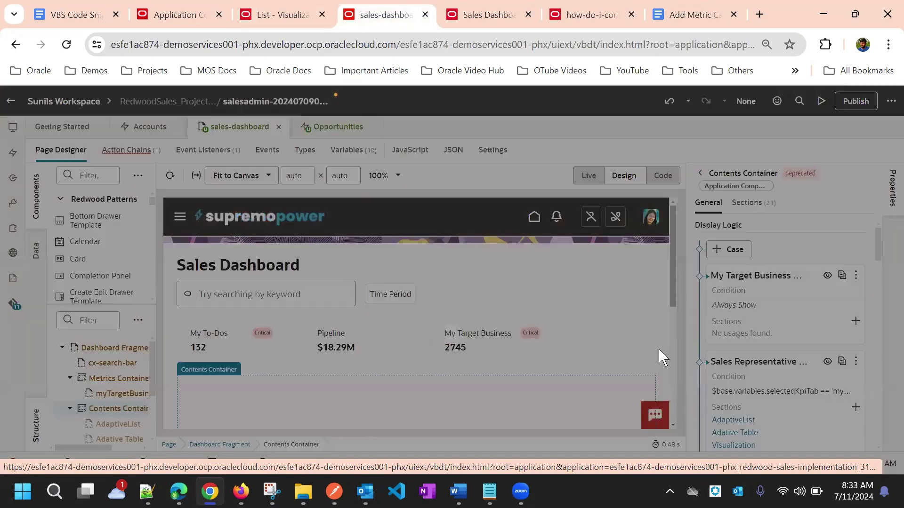
click(160, 11)
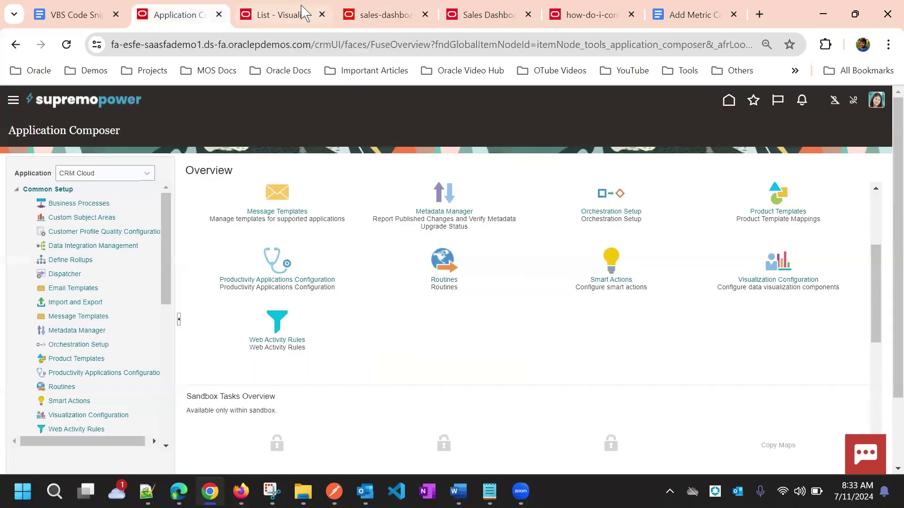
click(303, 11)
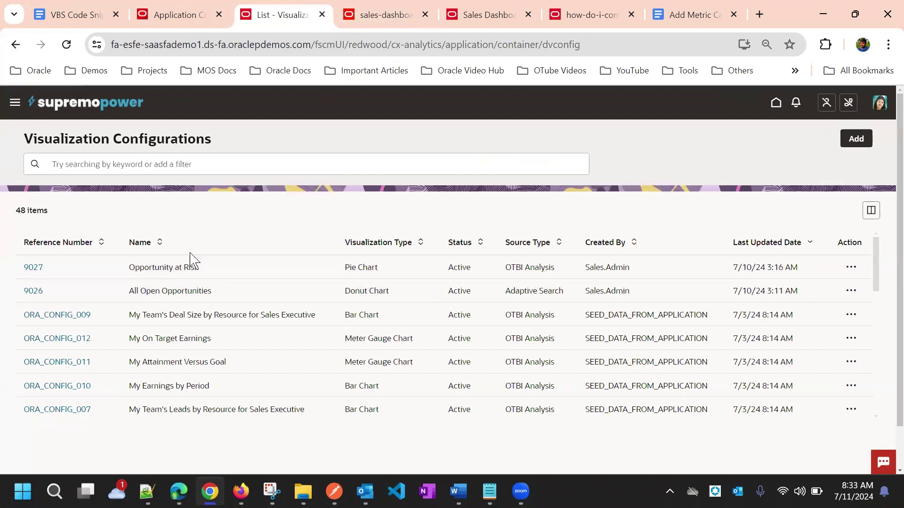
click(400, 14)
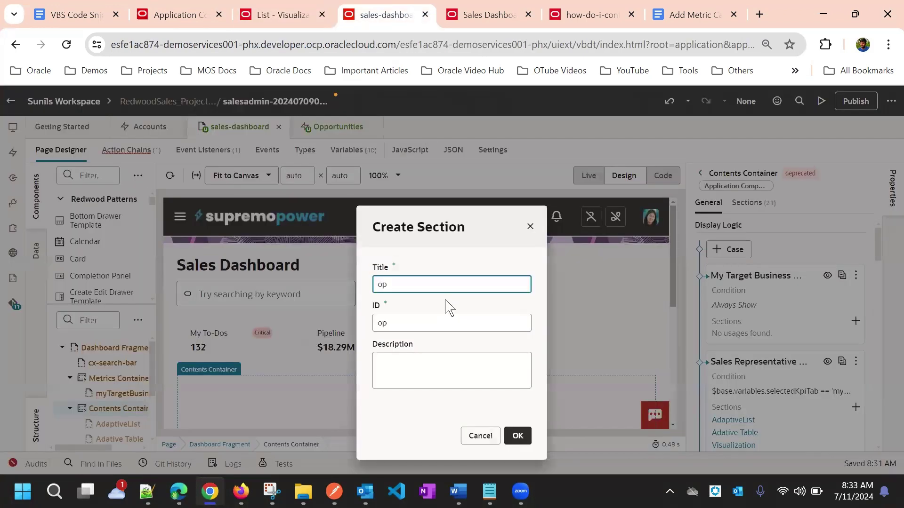
text(at Risk)
click(518, 435)
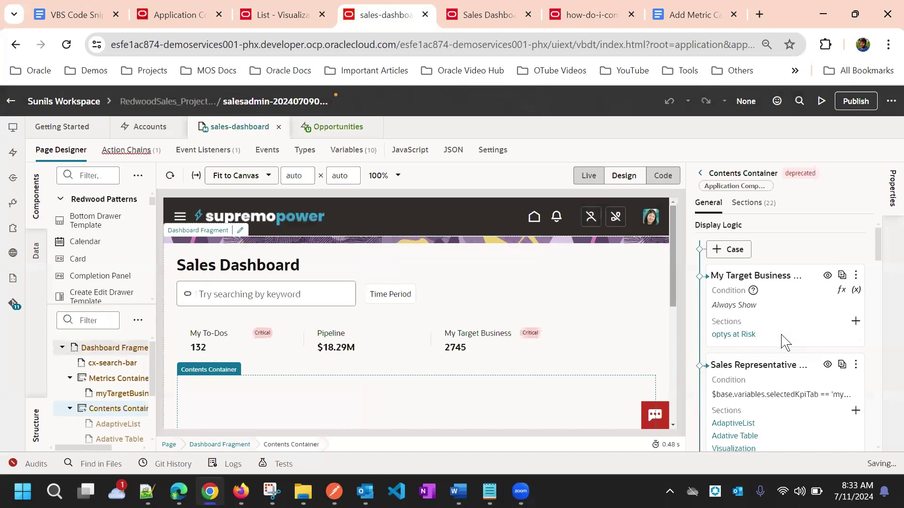
Step: Open the optys at Risk section's code and insert blank lines inside its empty optysAtRisk template
click(734, 334)
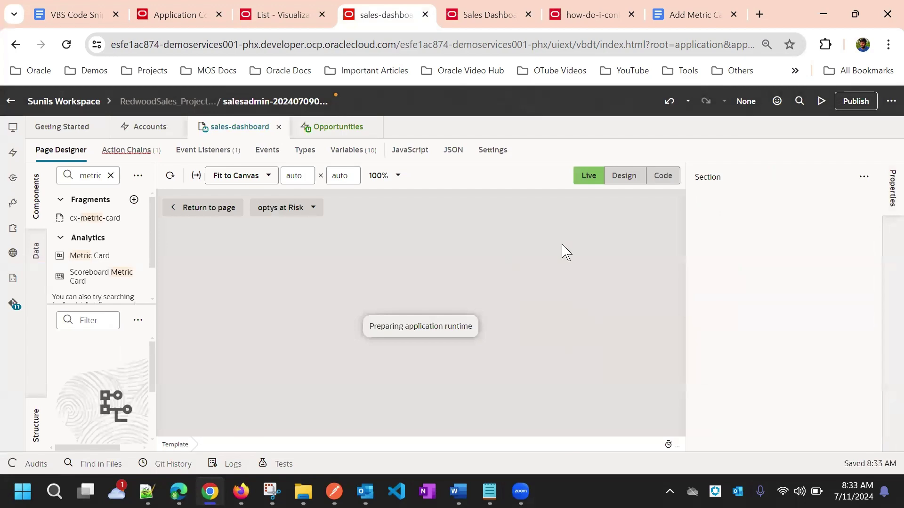
click(661, 176)
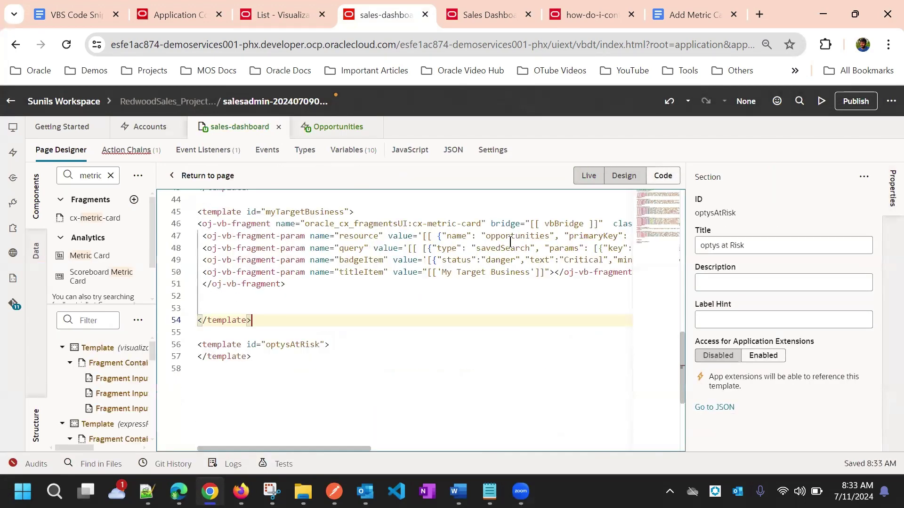
click(335, 346)
key(Return)
key(Return)
key(Return)
click(217, 356)
click(207, 371)
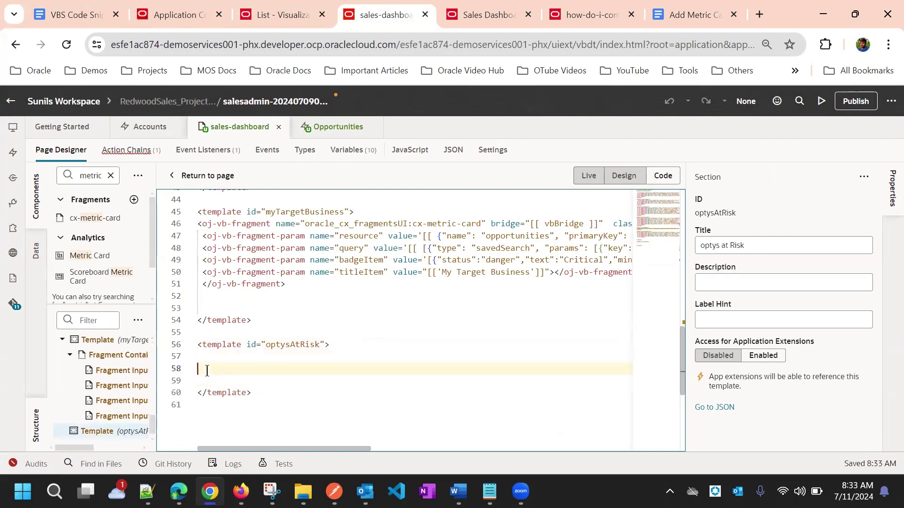
Step: Copy the oj-vb-fragment block from the VBS Code Snippets topic "19) Add Visualization Report to Sales Dashboard", leaving out the enclosing template tags
click(77, 11)
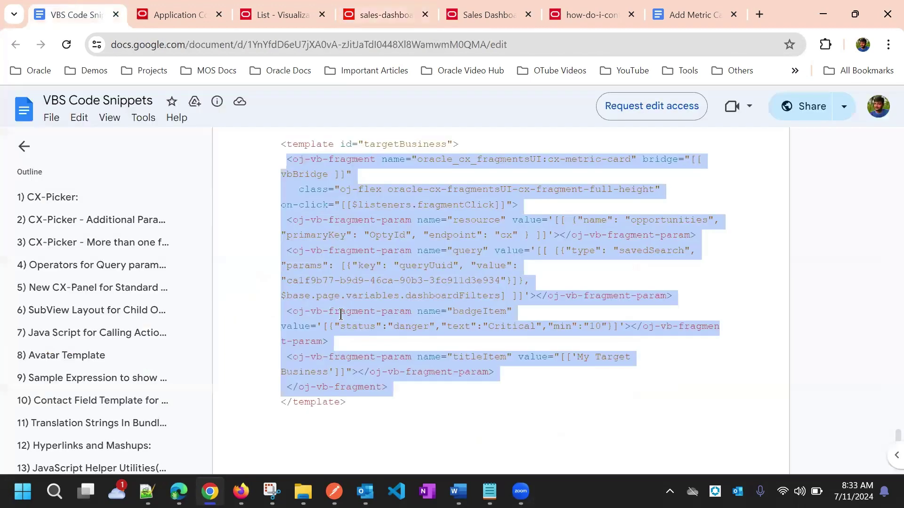
scroll(269, 344, down, 3)
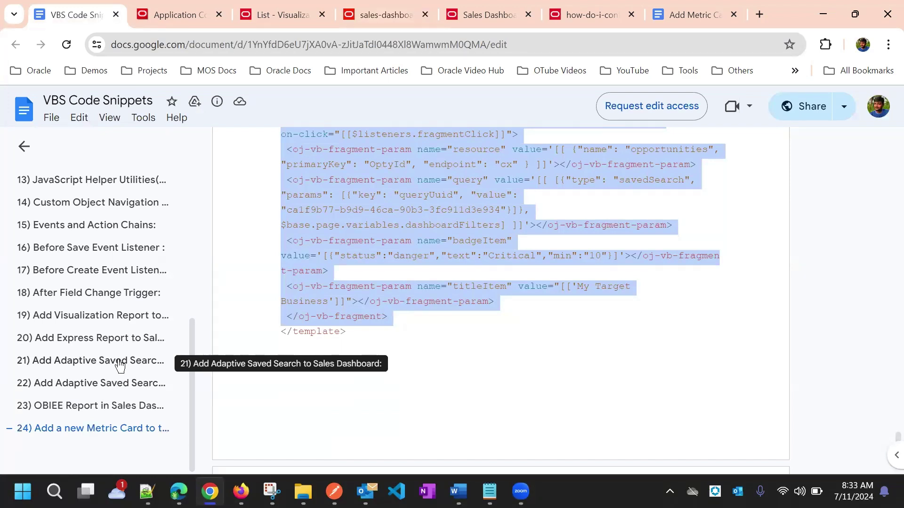
click(91, 318)
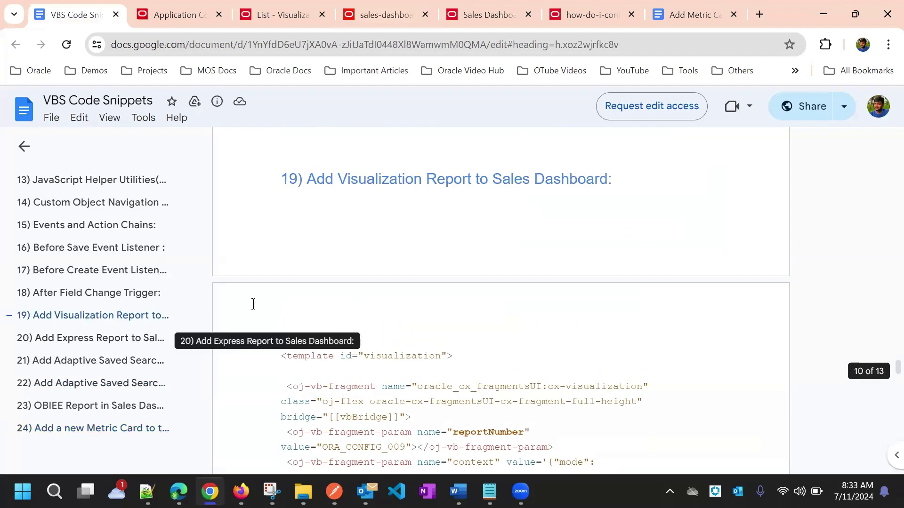
scroll(390, 244, down, 3)
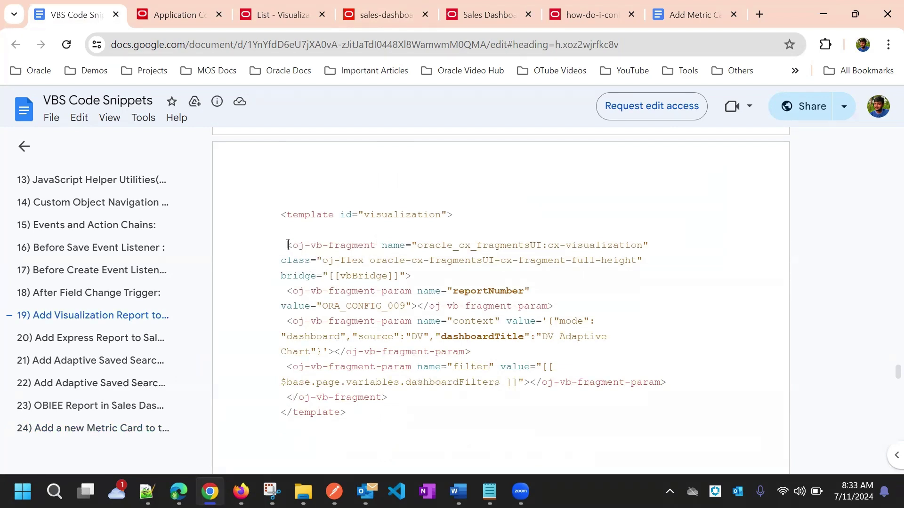
drag(289, 246, 421, 398)
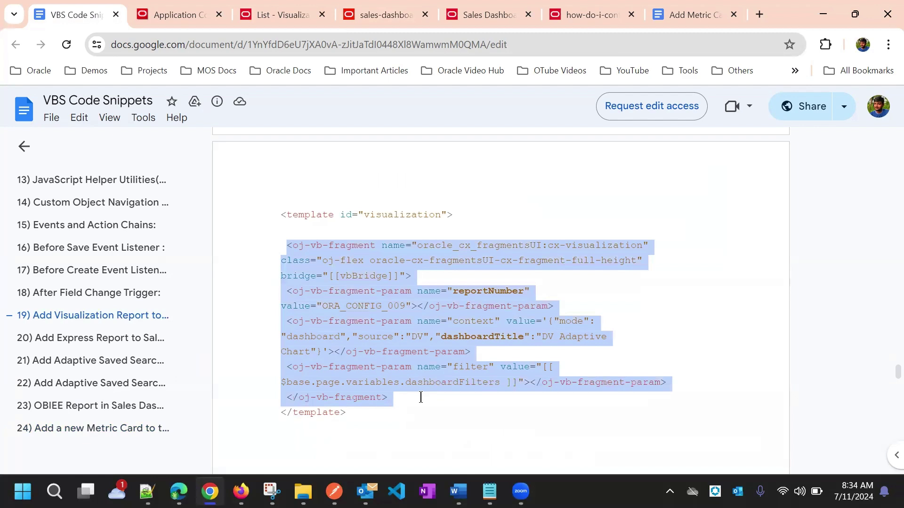
drag(413, 391, 414, 393)
click(404, 15)
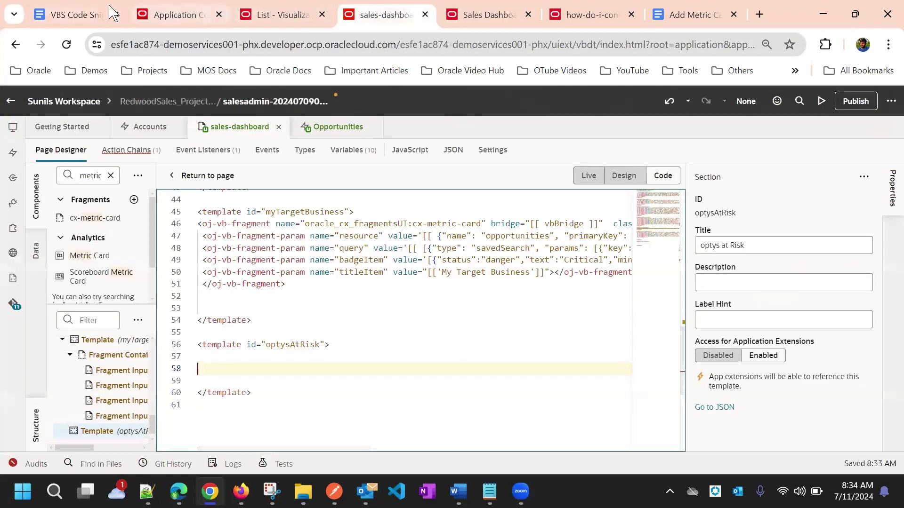
click(572, 13)
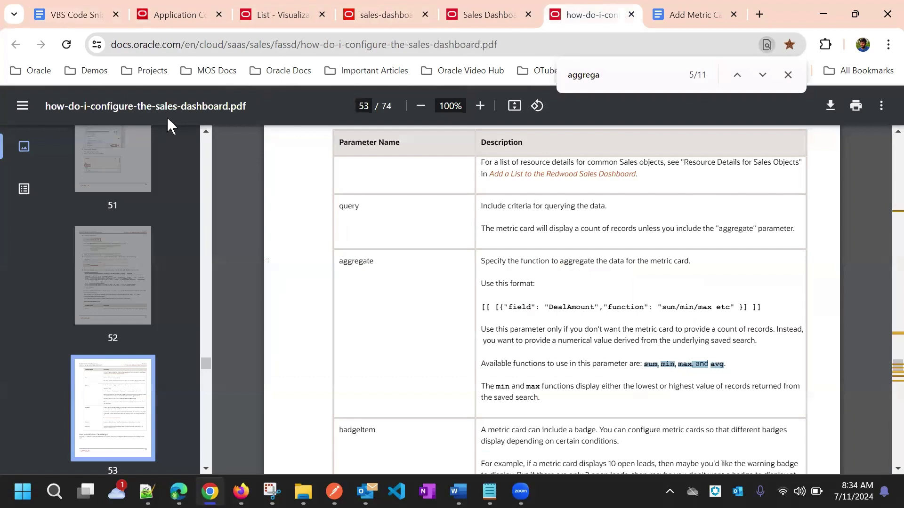
scroll(395, 254, down, 2)
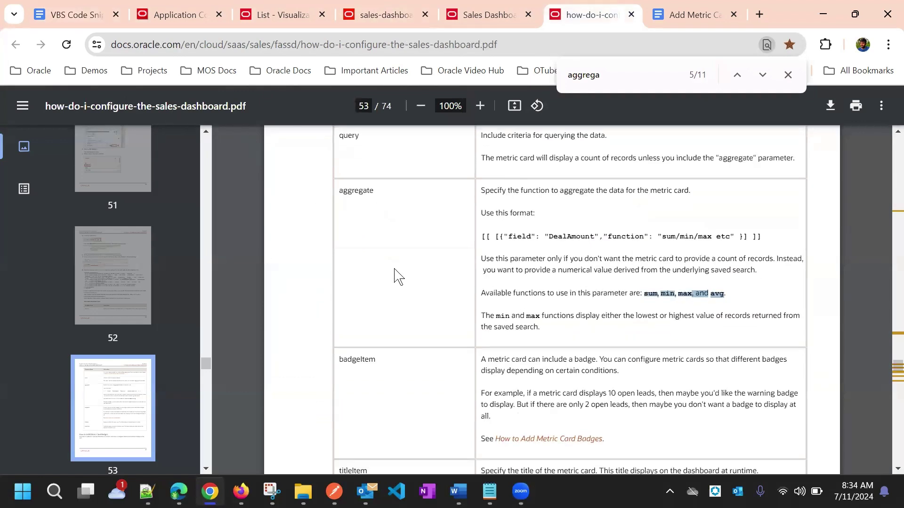
scroll(432, 227, up, 2)
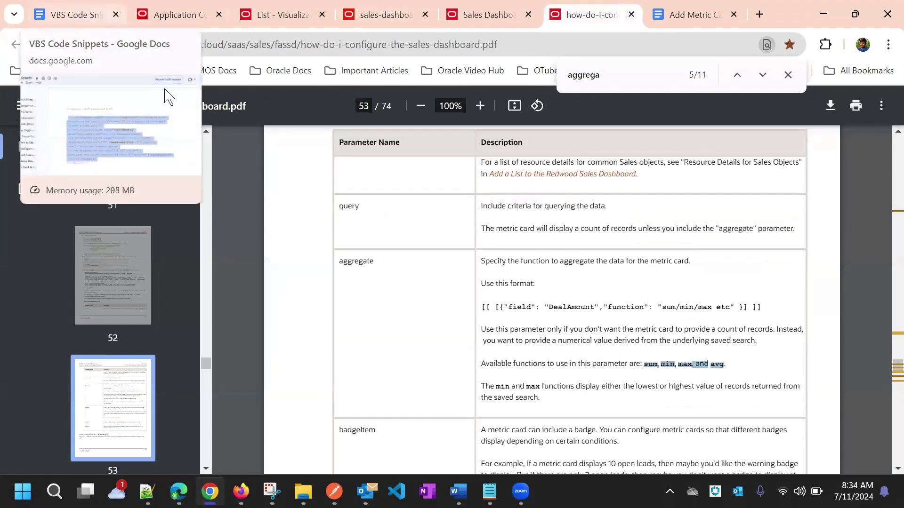
click(497, 22)
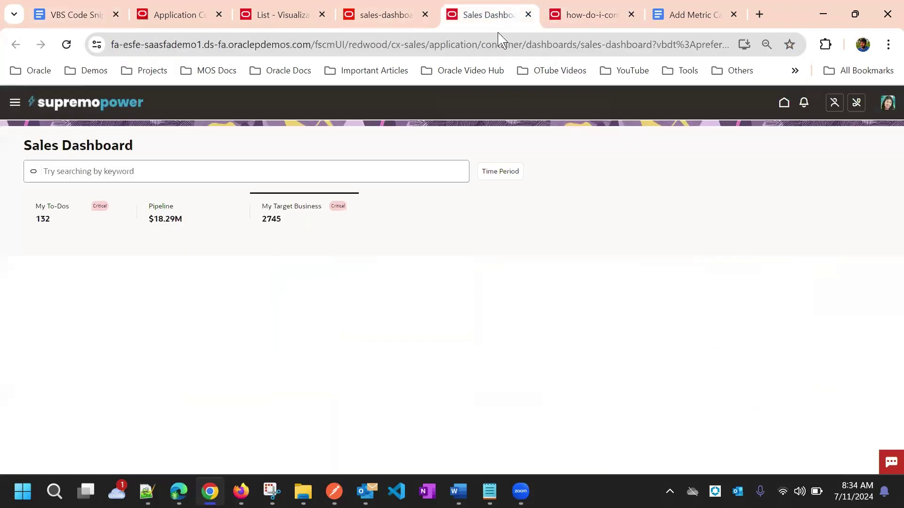
Step: Paste the copied cx-visualization fragment into the optysAtRisk template of the sales-dashboard page and review its parameters
click(432, 10)
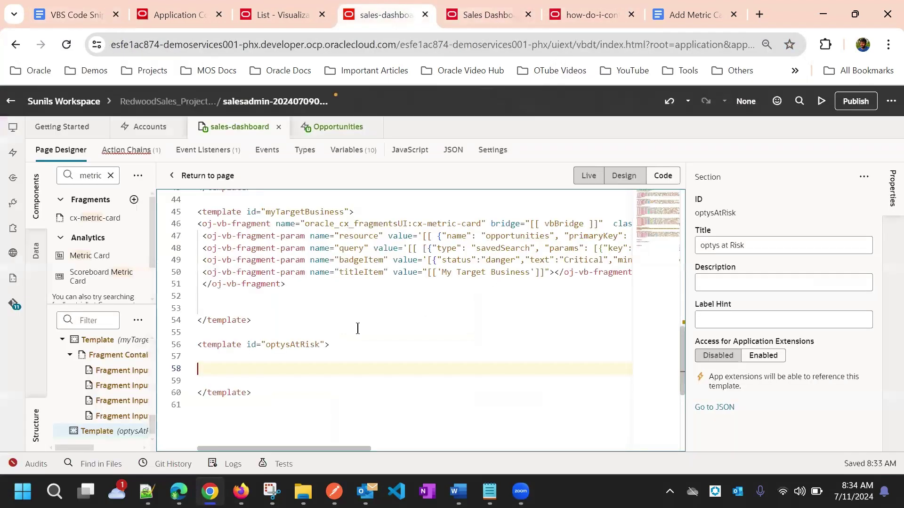
key(ctrl+v)
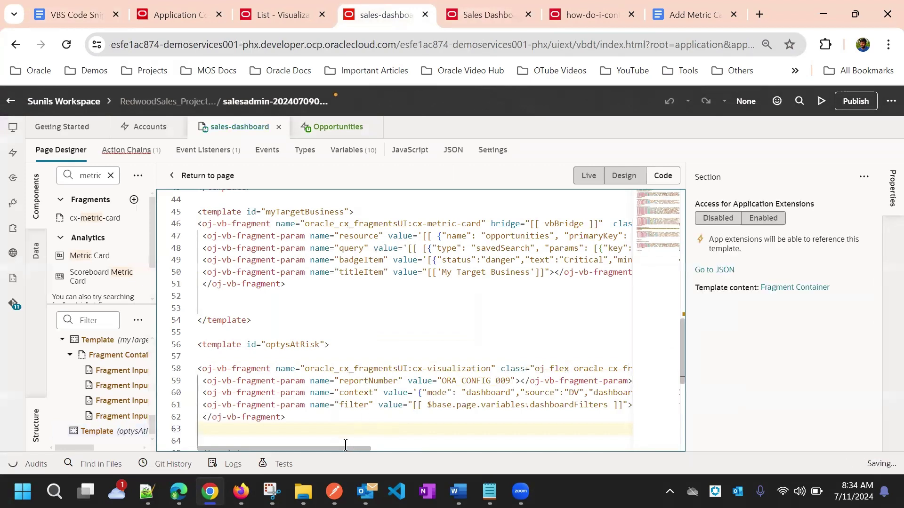
scroll(369, 454, right, 5)
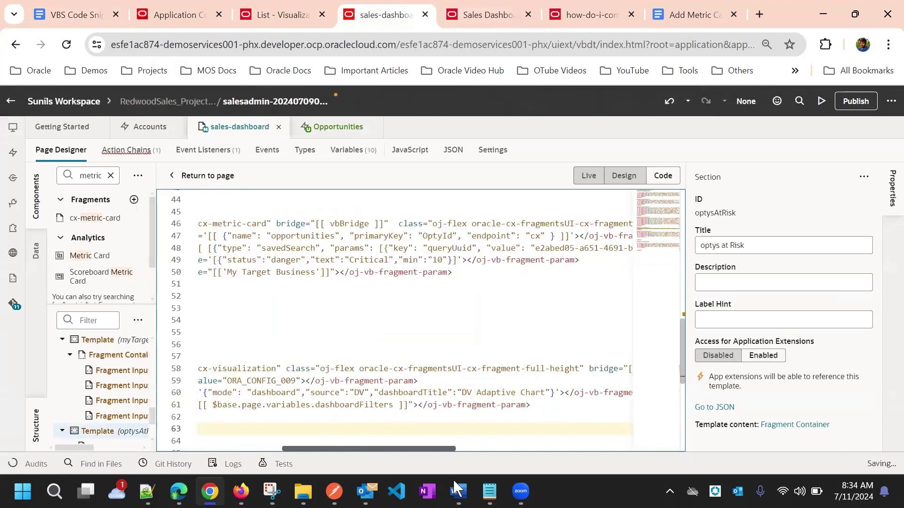
scroll(371, 456, left, 5)
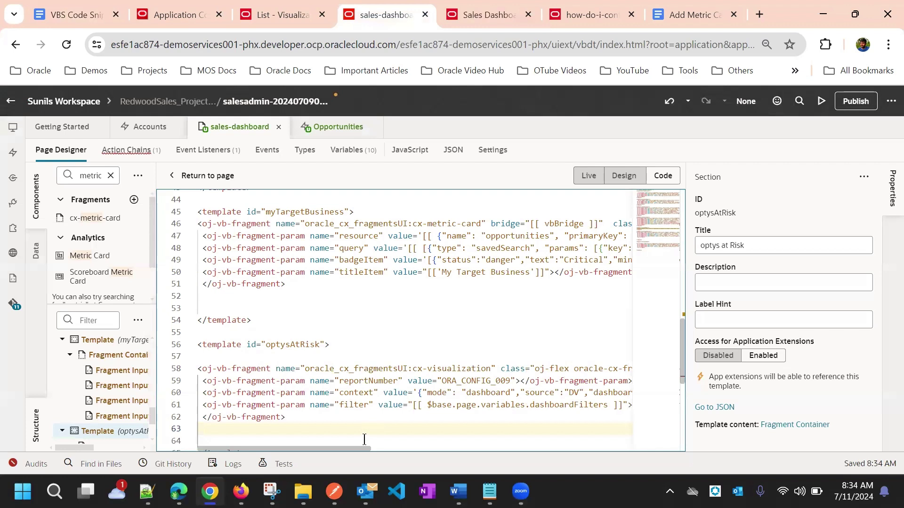
drag(353, 449, 402, 475)
scroll(409, 476, right, 2)
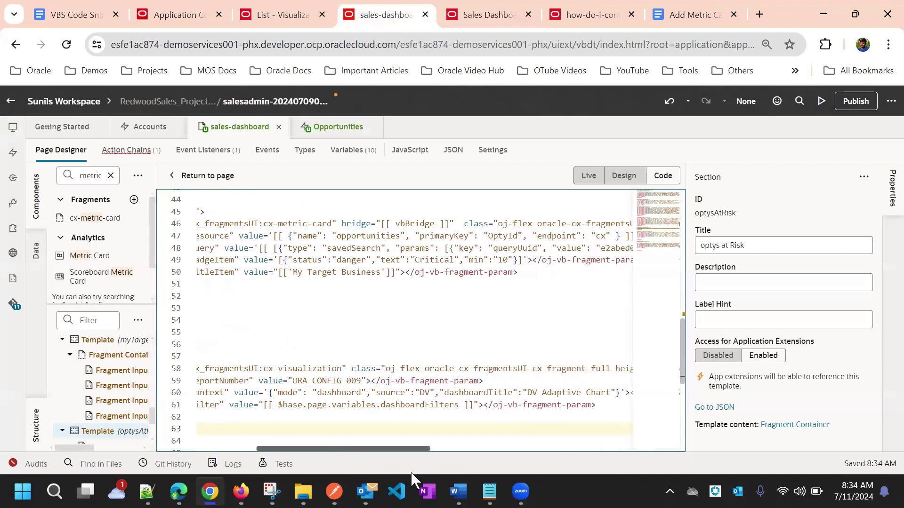
scroll(416, 473, right, 4)
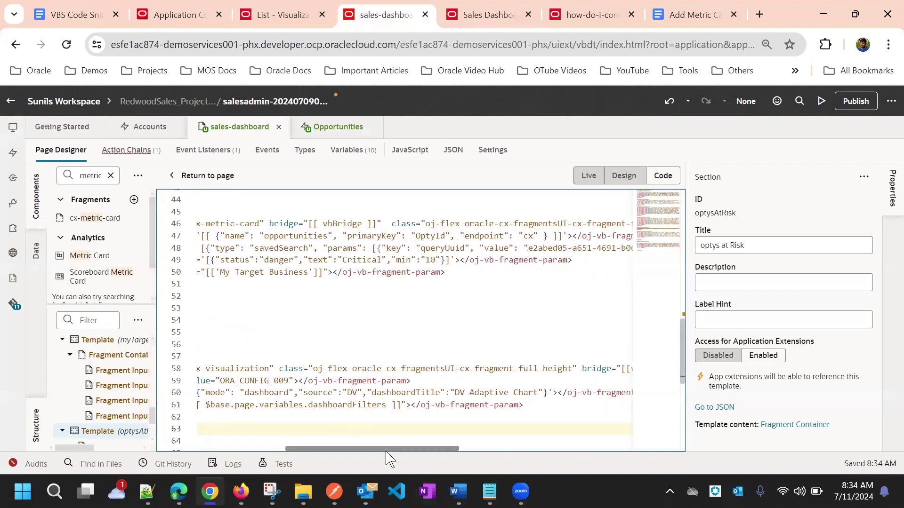
scroll(389, 456, right, 4)
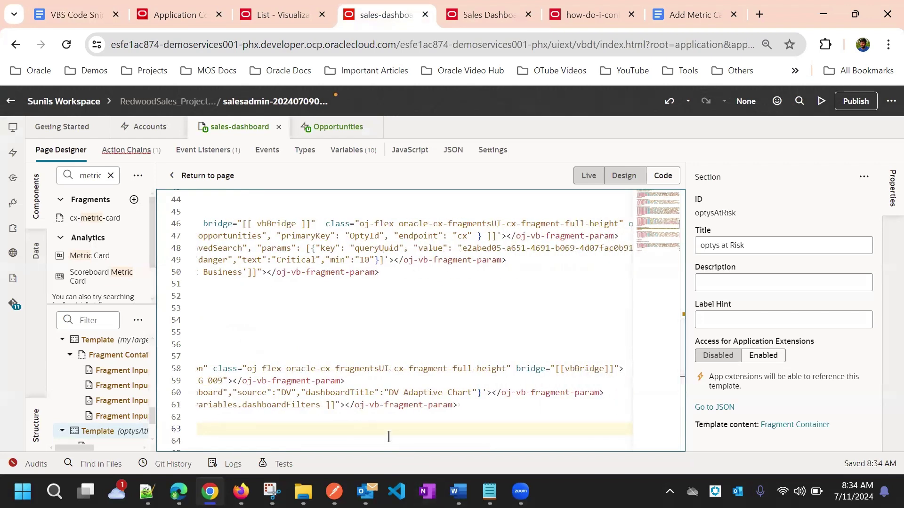
Step: Set the pasted fragment's dashboardTitle to "Opportunities at Risk", checking the visualization's name in the Visualization Configurations list
click(273, 13)
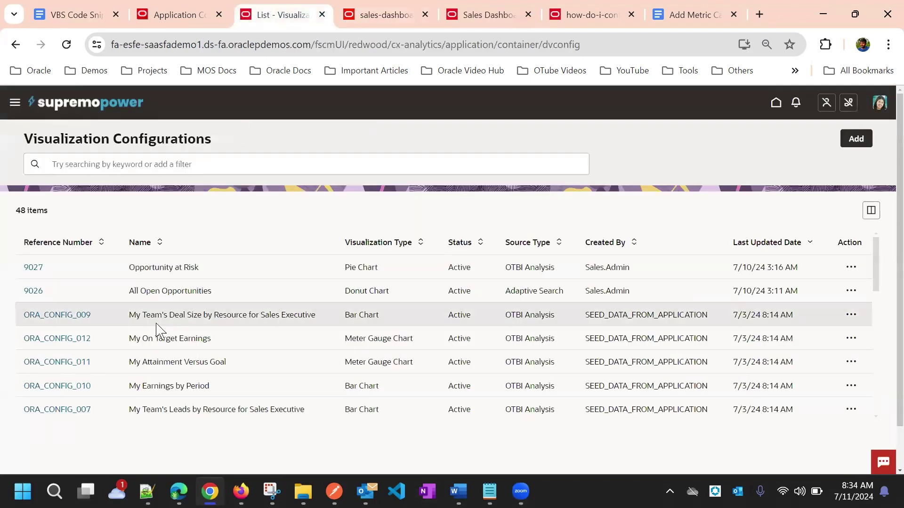
click(413, 14)
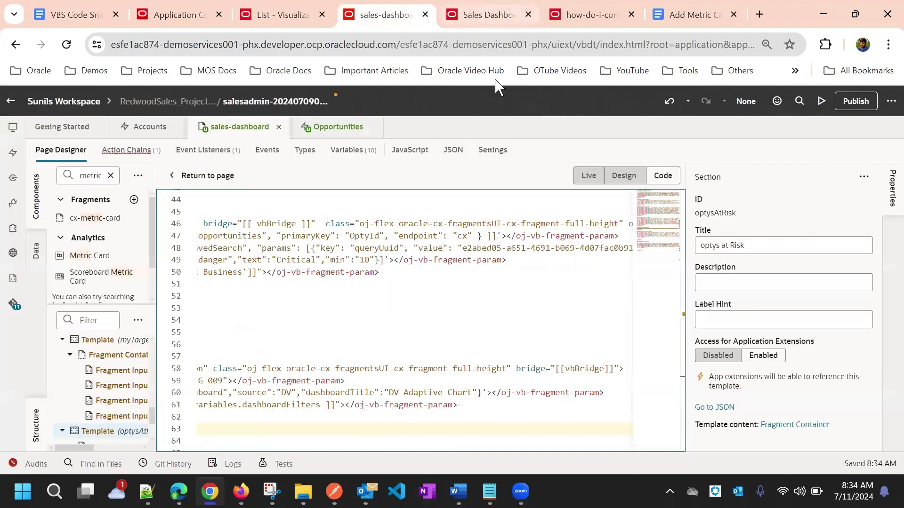
click(390, 394)
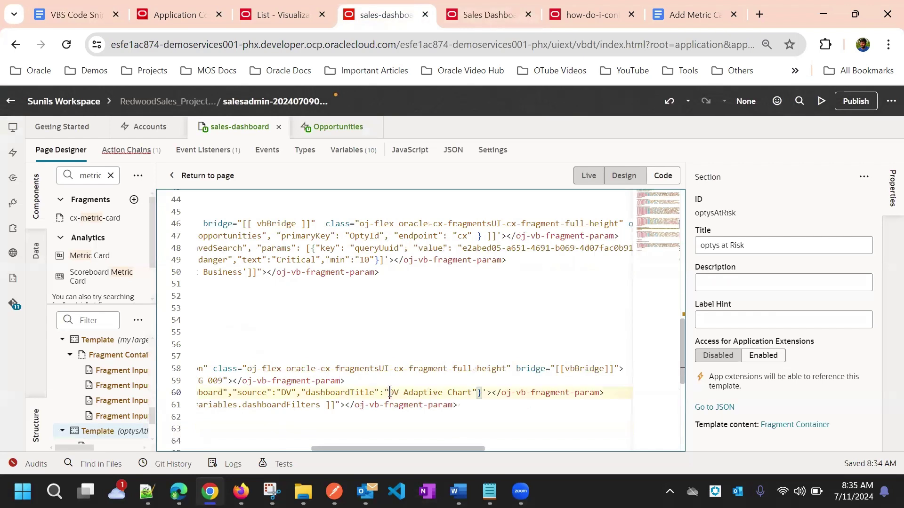
key(Delete)
key(Delete)
key(Delete)
key(Delete)
key(Delete)
key(Delete)
key(Delete)
key(Delete)
key(Delete)
key(Delete)
key(Delete)
key(Delete)
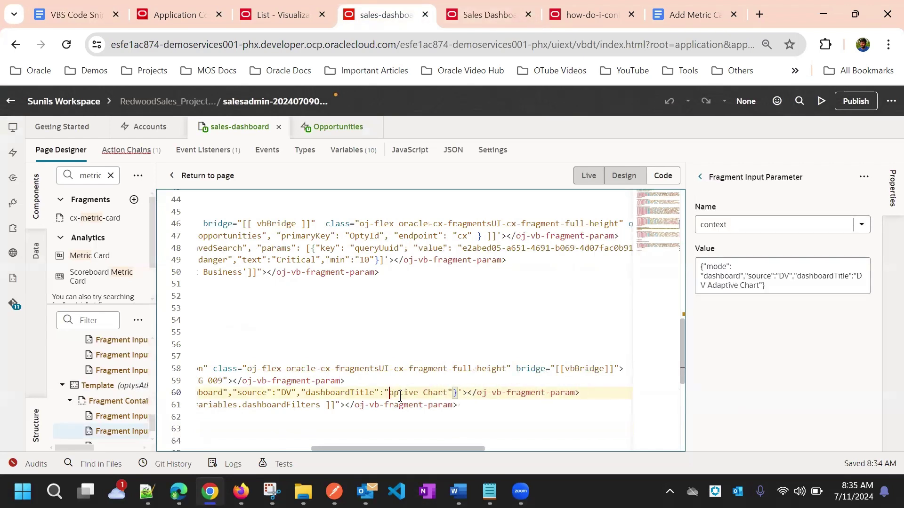
key(Delete)
key(Delete)
key(Delete)
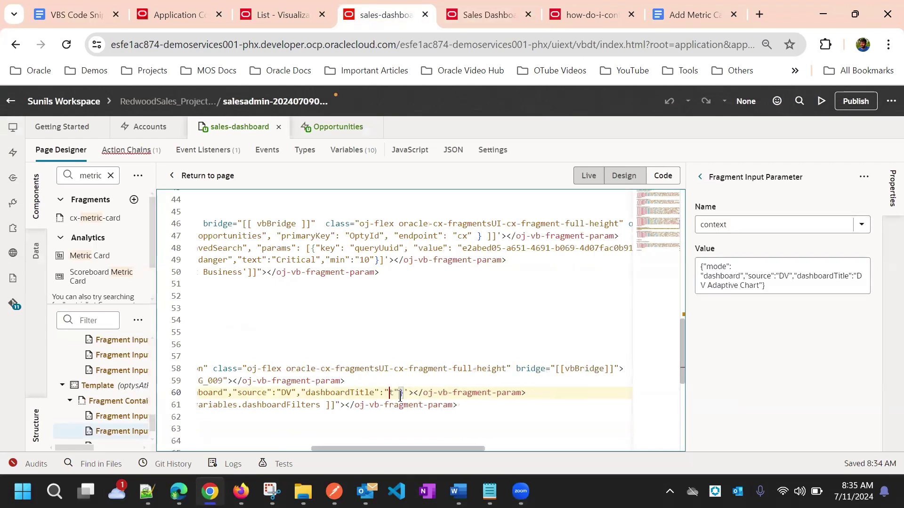
key(Delete)
text(Opport)
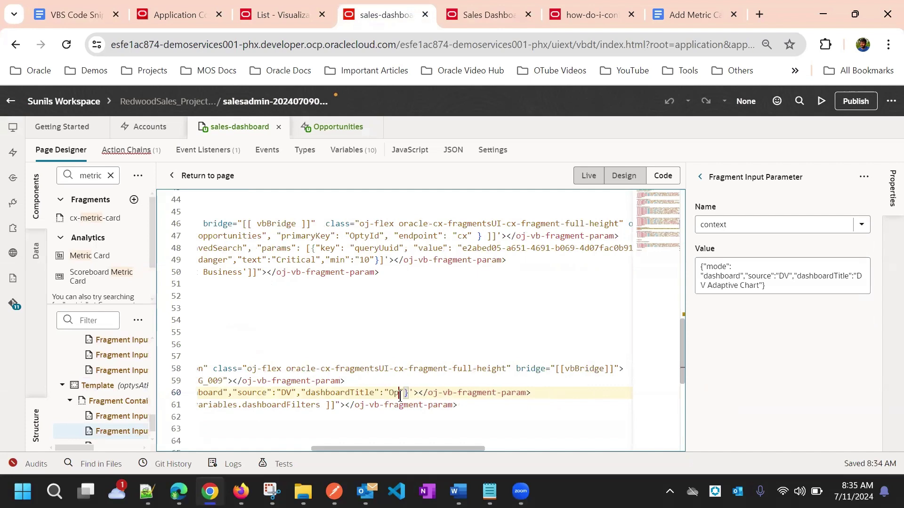
text(unities a)
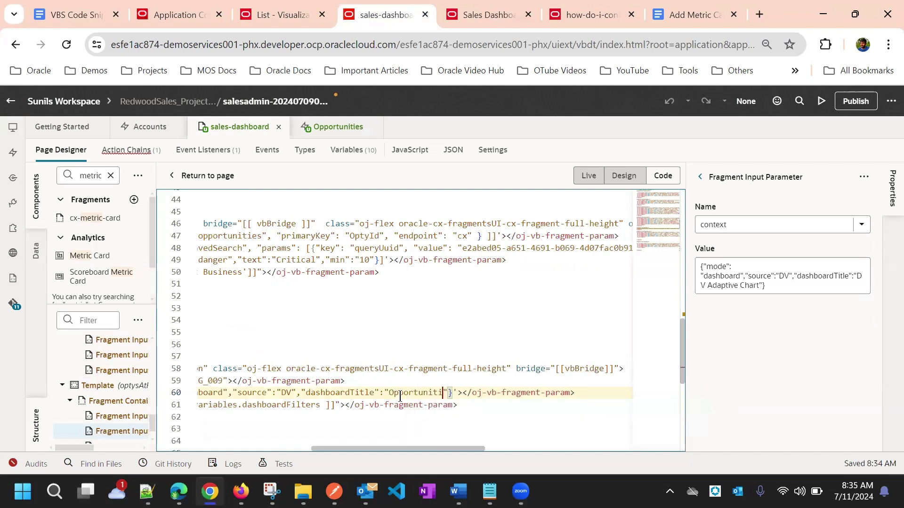
text(t Ri)
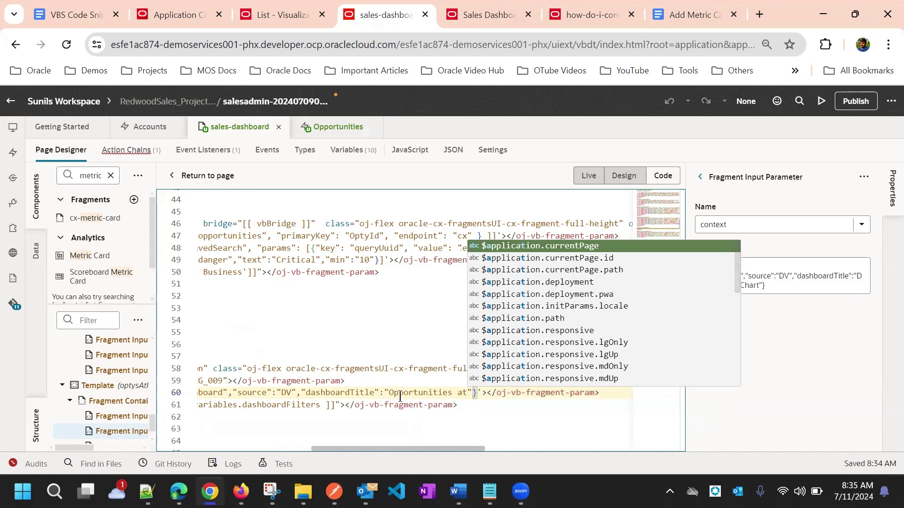
text(sk)
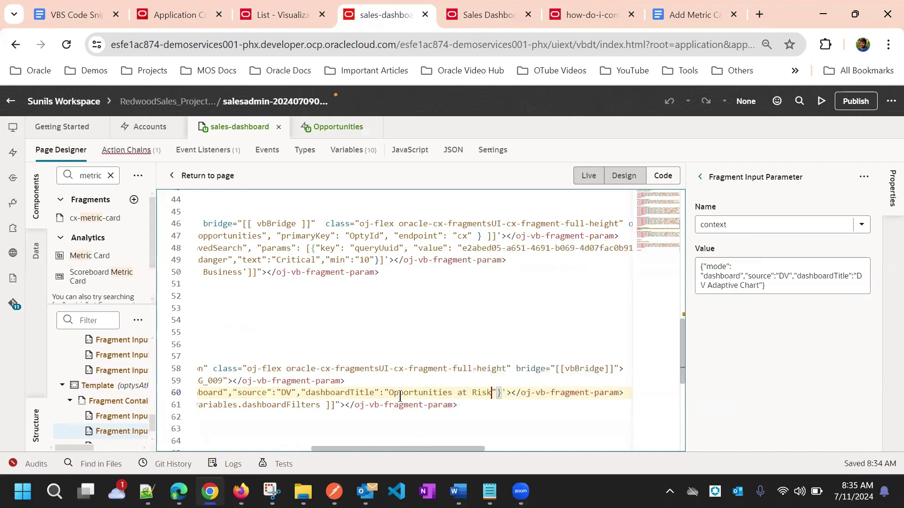
Step: Set the fragment's reportNumber to 9027, checking the reference number of Opportunity at Risk in the Visualization Configurations list
scroll(415, 441, left, 10)
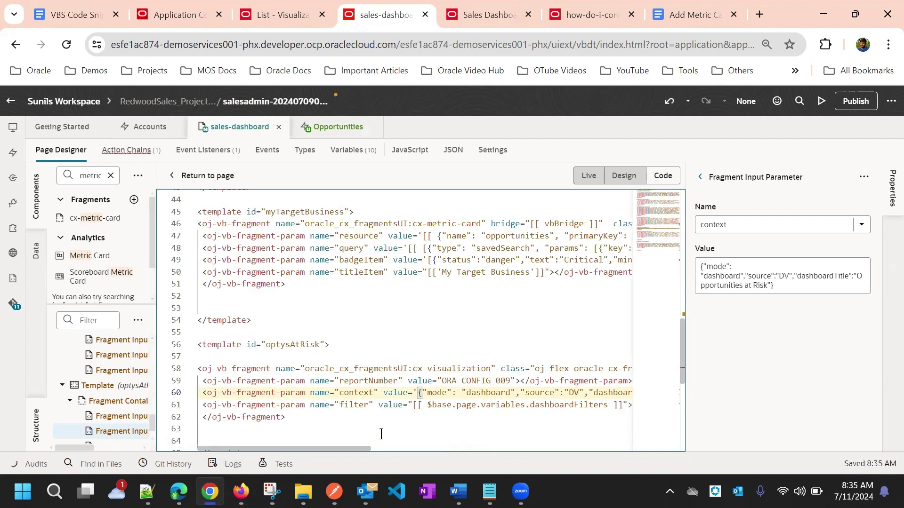
drag(356, 451, 315, 460)
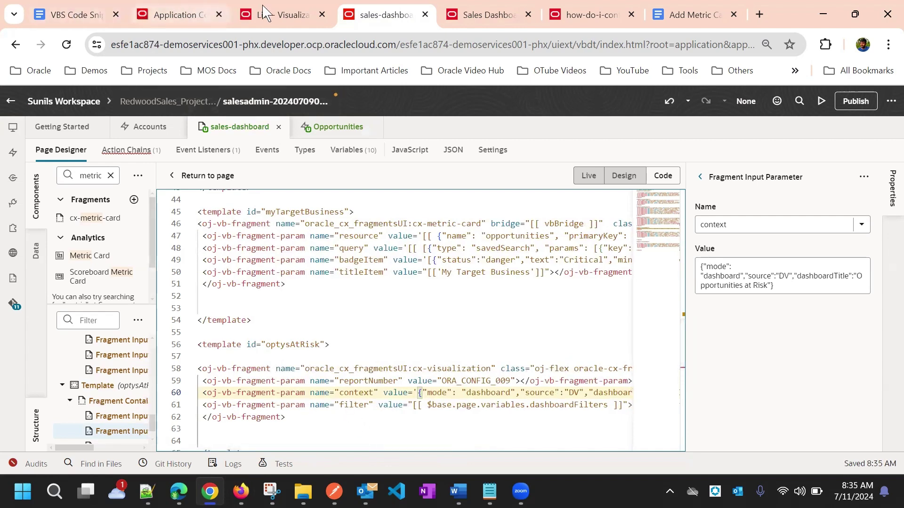
click(282, 14)
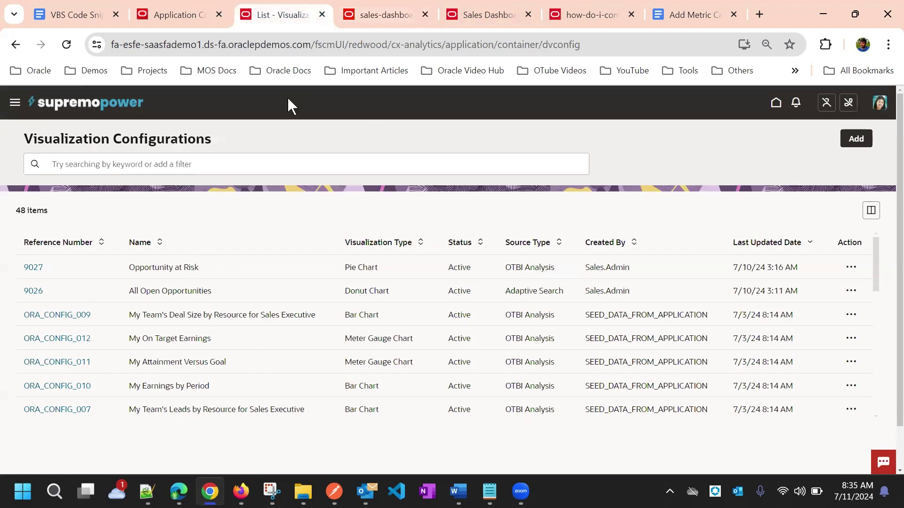
click(382, 15)
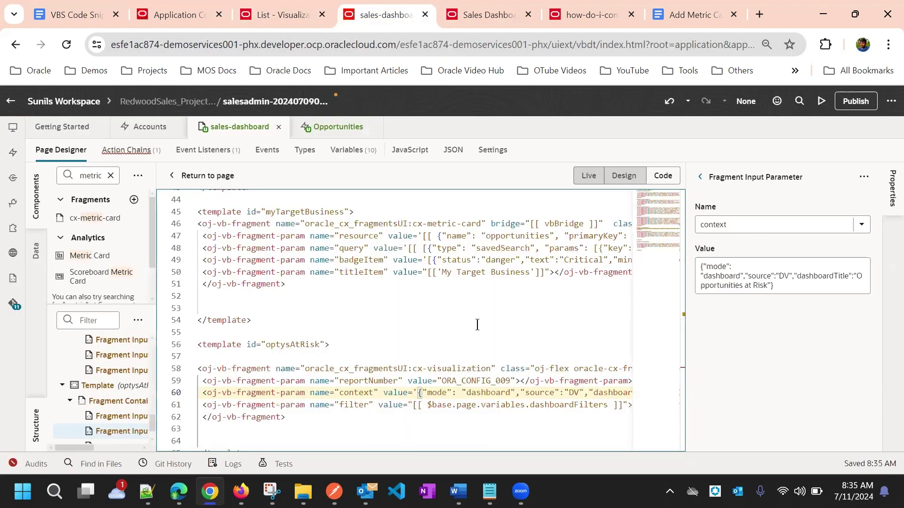
double_click(486, 382)
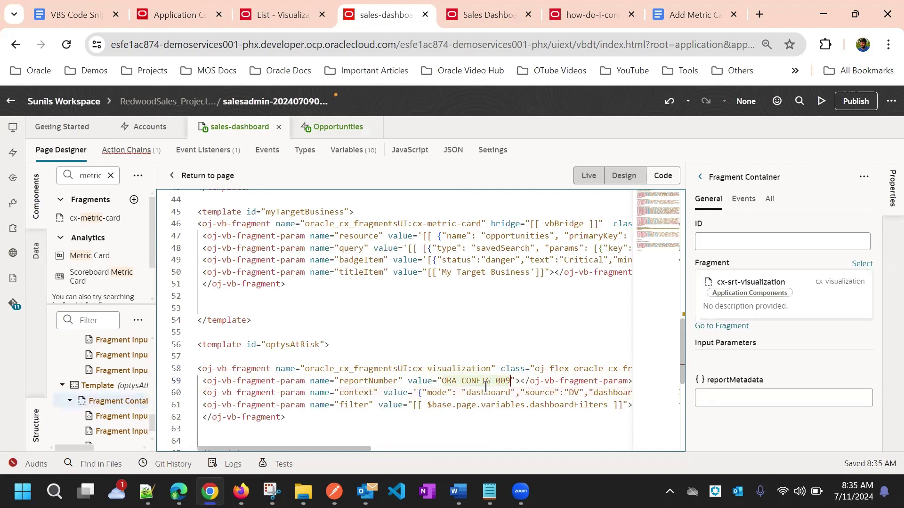
text(9027)
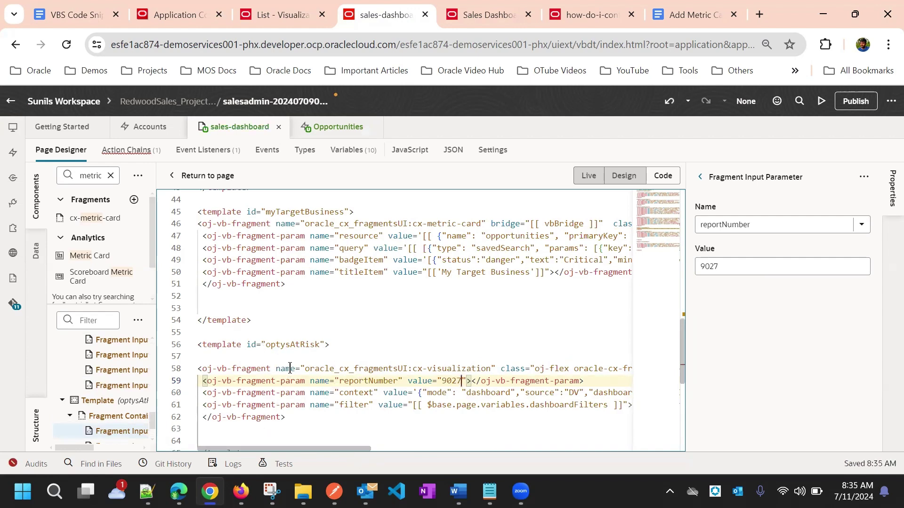
Step: Switch the optysAtRisk template from code to design view and return to the sales-dashboard page
scroll(292, 414, down, 4)
scroll(292, 415, up, 3)
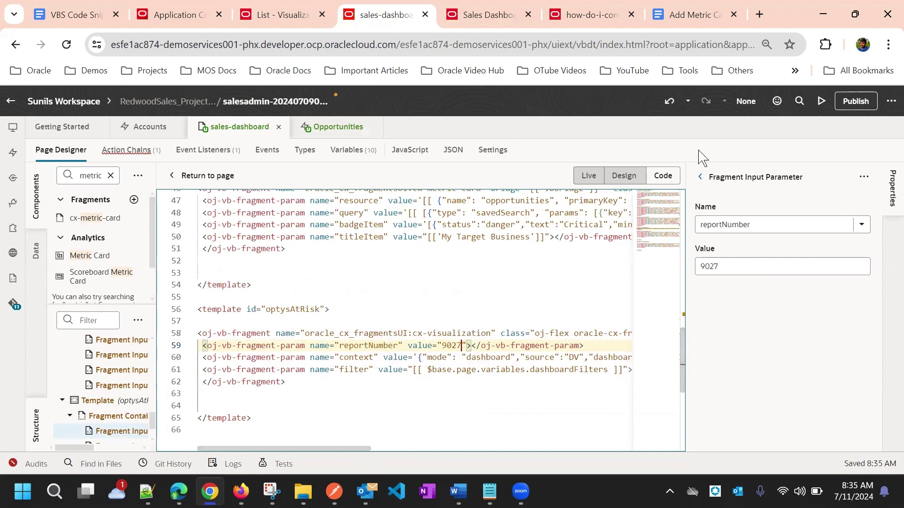
click(620, 177)
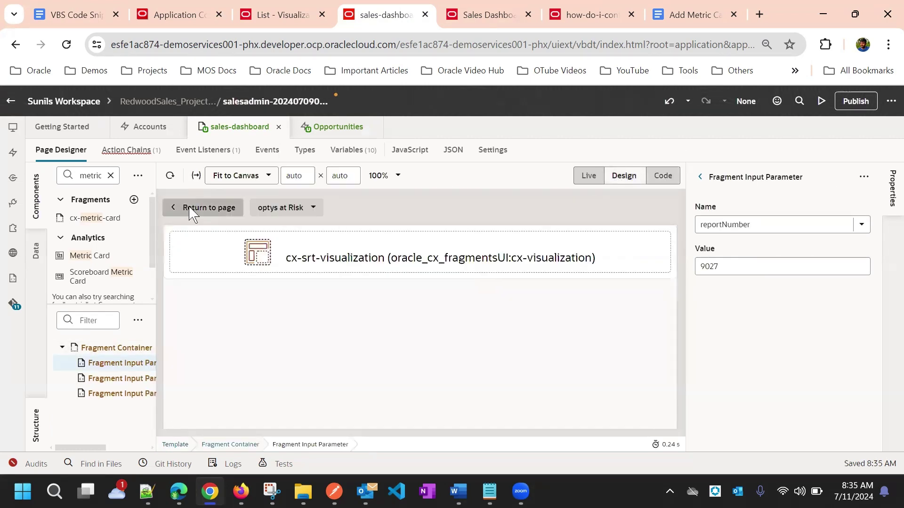
click(193, 208)
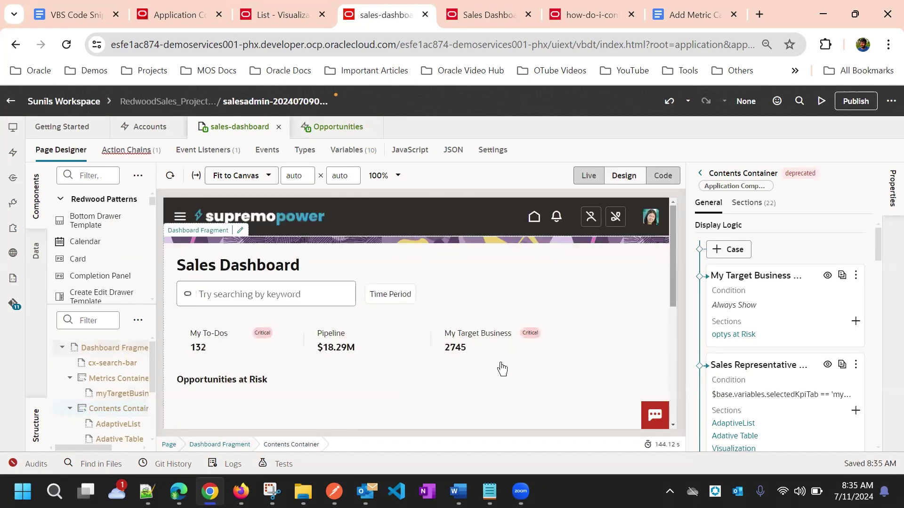
Step: Examine the My Target Business card and the Opportunities at Risk chart beneath the metric cards on the design canvas
scroll(462, 348, down, 5)
scroll(417, 335, up, 5)
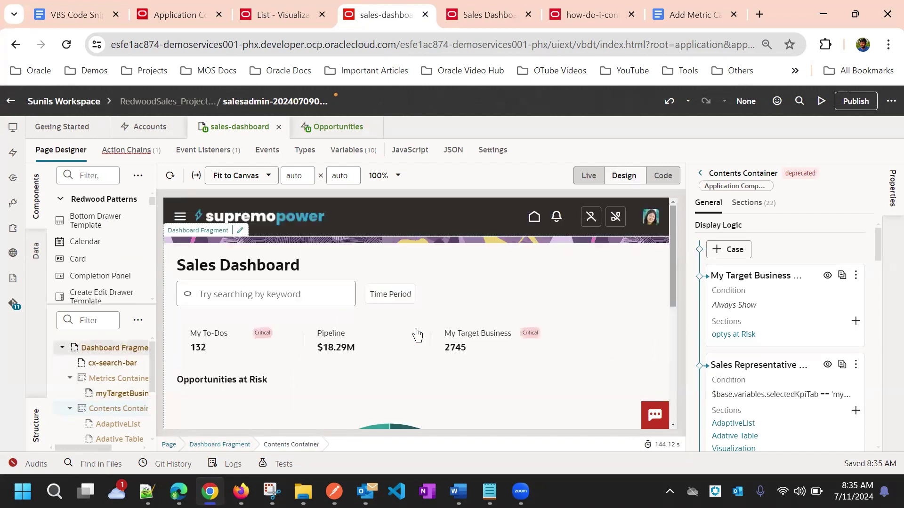
scroll(404, 347, down, 3)
scroll(390, 339, up, 3)
scroll(519, 343, down, 5)
scroll(511, 343, up, 5)
scroll(590, 350, down, 5)
scroll(572, 351, up, 5)
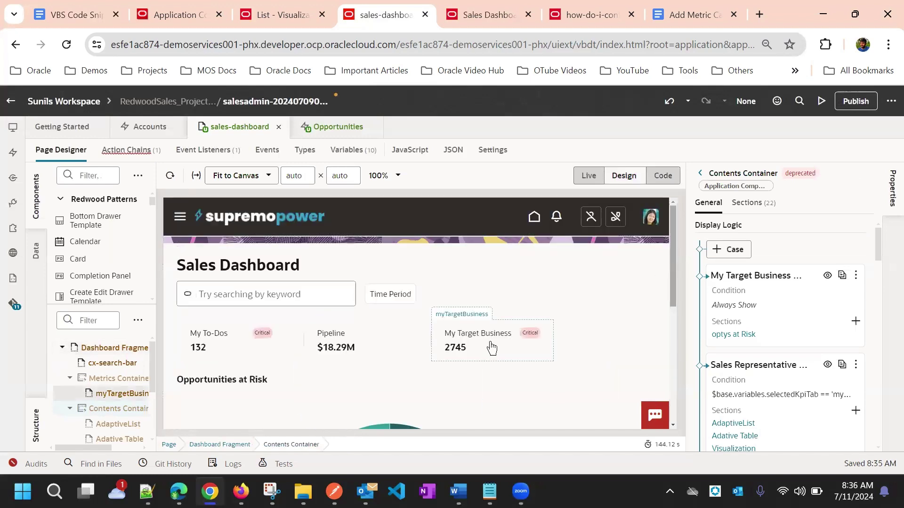
scroll(484, 359, down, 5)
scroll(579, 277, up, 5)
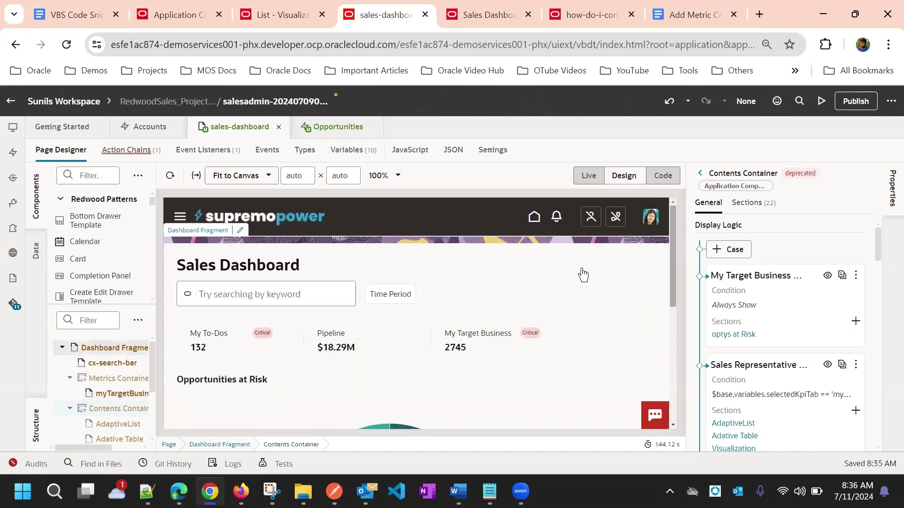
Step: Preview the Sales Dashboard in the browser and select its My Target Business card
click(821, 101)
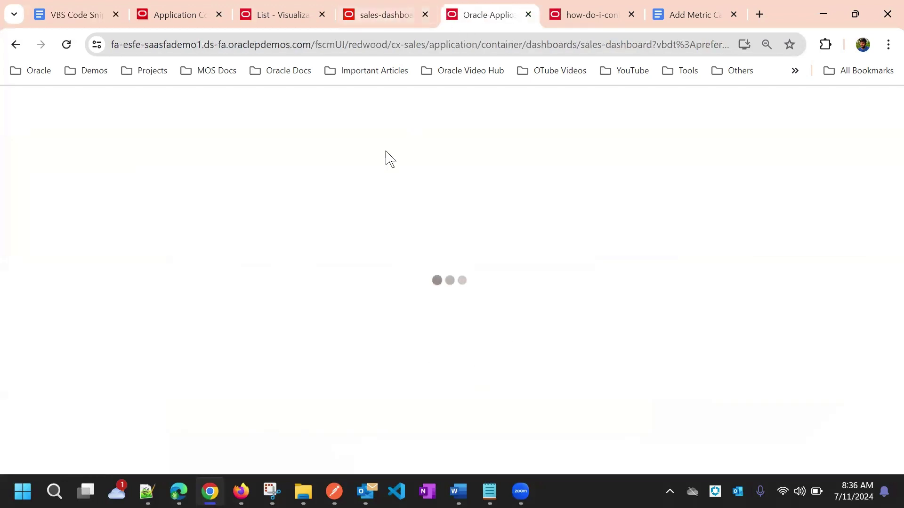
click(399, 13)
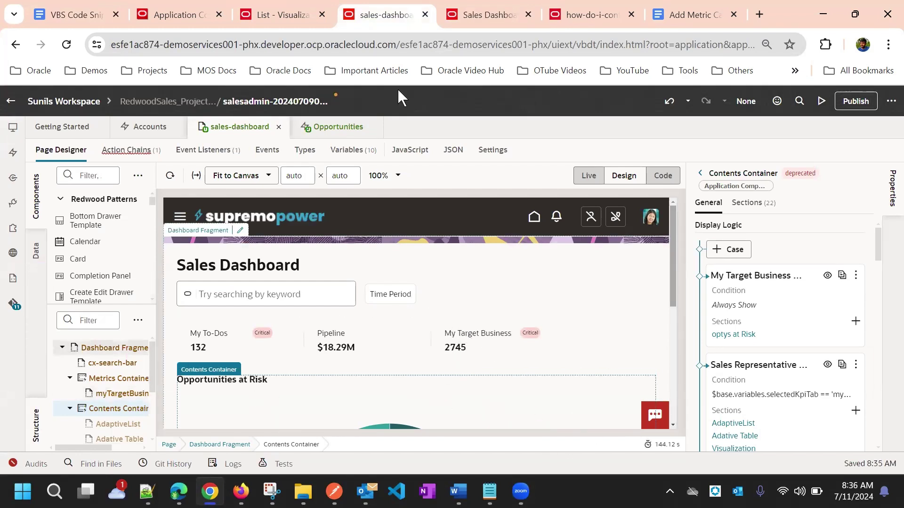
click(488, 14)
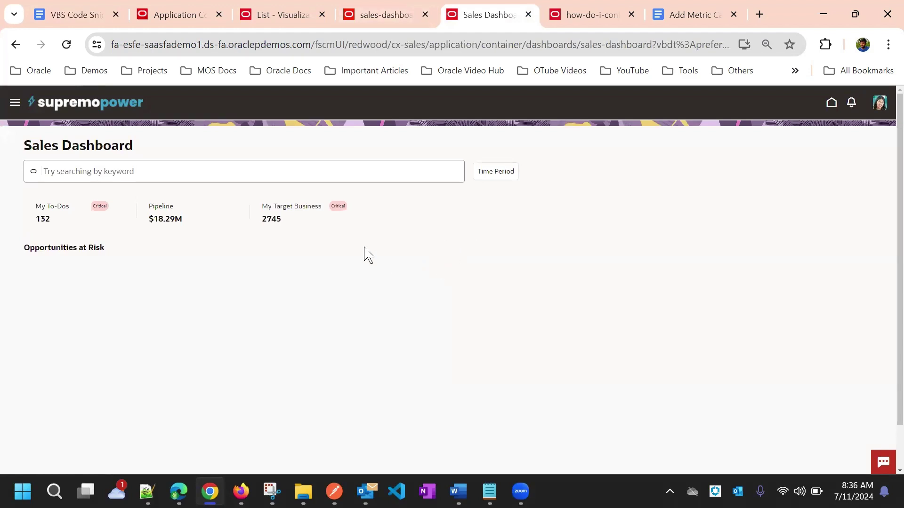
click(306, 220)
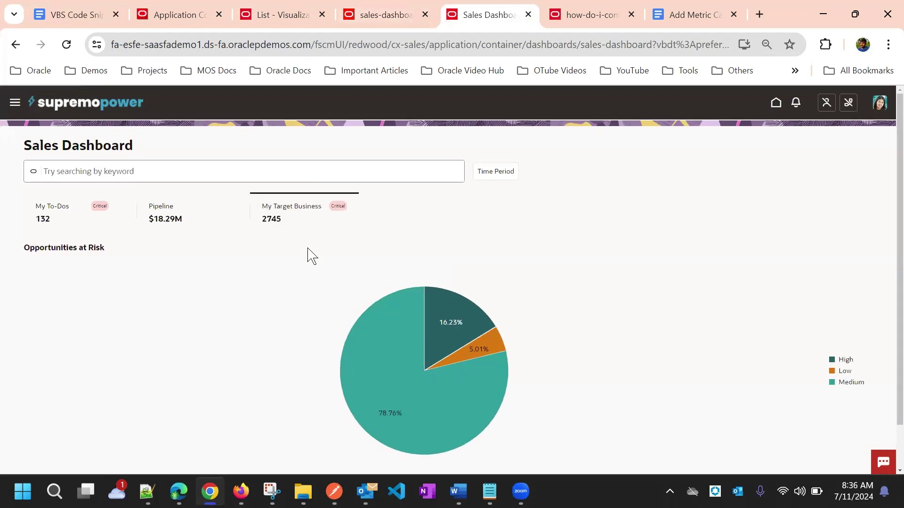
Step: Compare the content shown for the My To-Dos, Pipeline and My Target Business cards in the preview
click(162, 207)
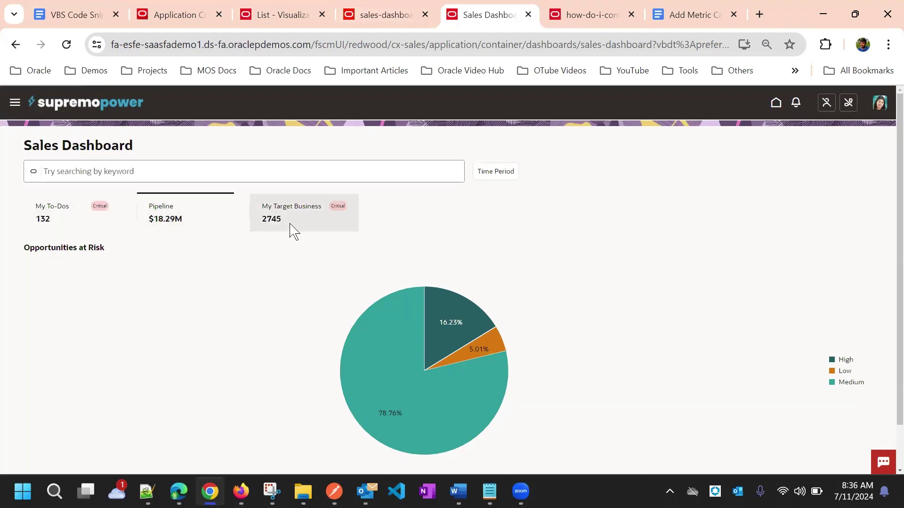
click(84, 208)
click(179, 231)
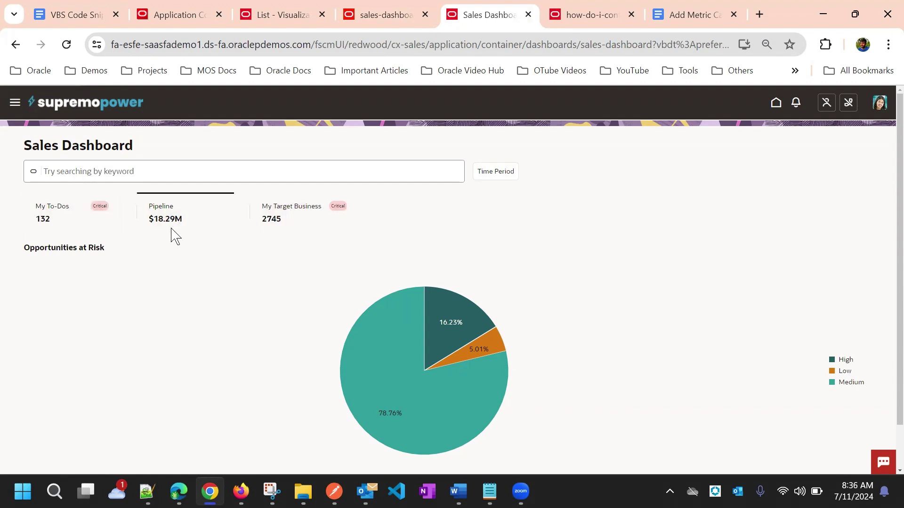
click(88, 222)
click(176, 221)
click(287, 220)
click(152, 216)
click(68, 200)
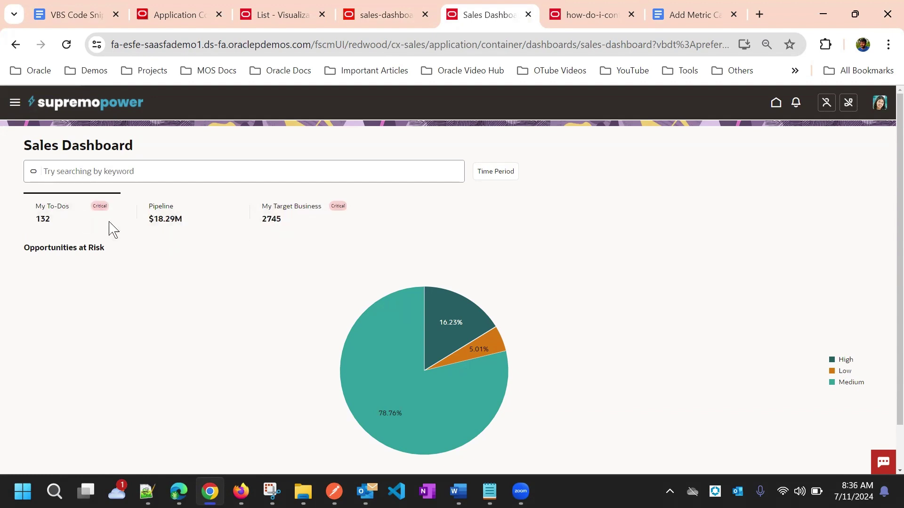
click(192, 228)
click(255, 224)
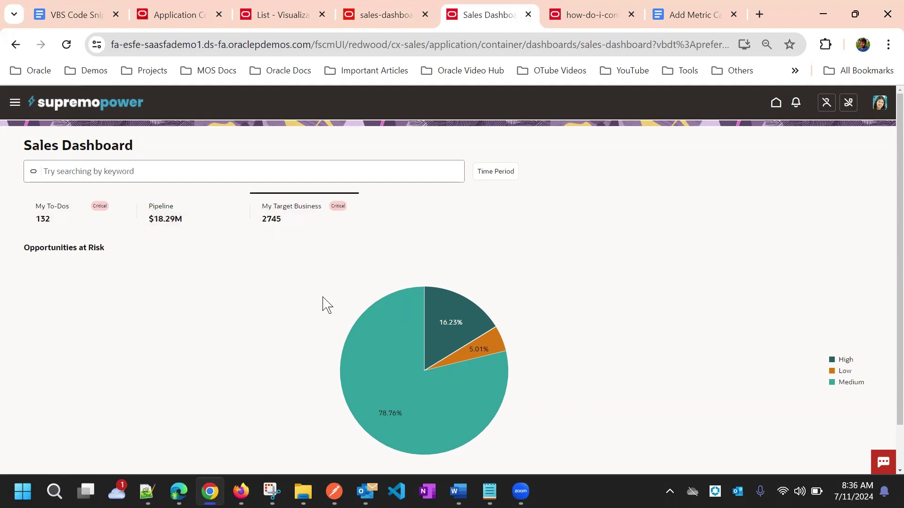
Step: Back in the sales-dashboard page designer, open the Expression Editor for the My Target Business case's condition
click(369, 13)
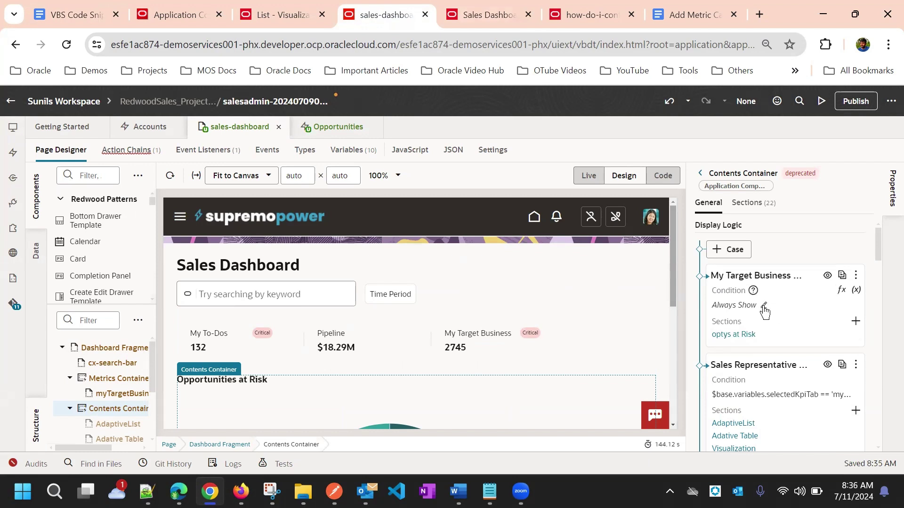
scroll(561, 318, down, 5)
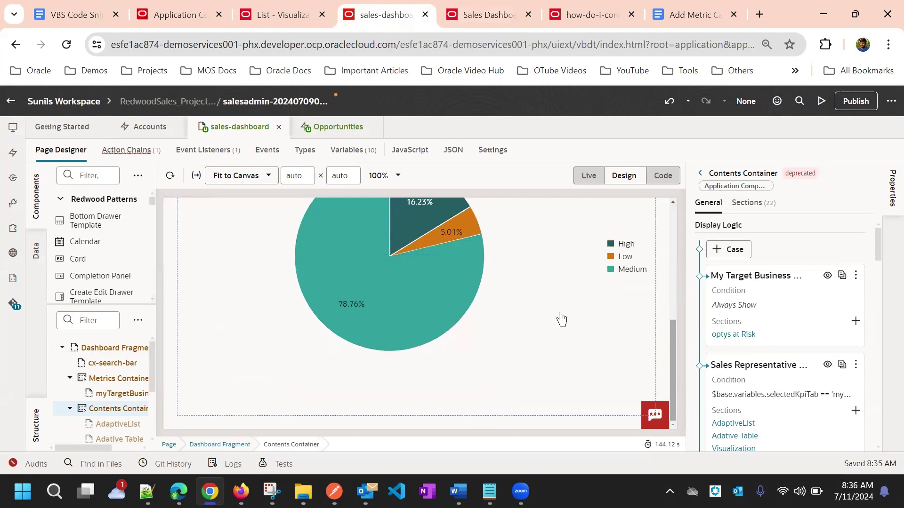
scroll(561, 319, up, 5)
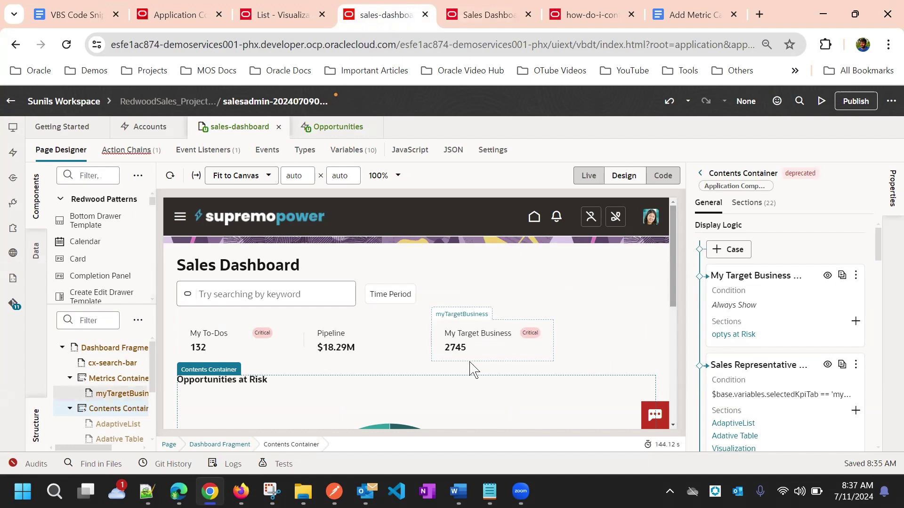
scroll(468, 383, down, 3)
scroll(504, 357, up, 3)
scroll(520, 351, down, 3)
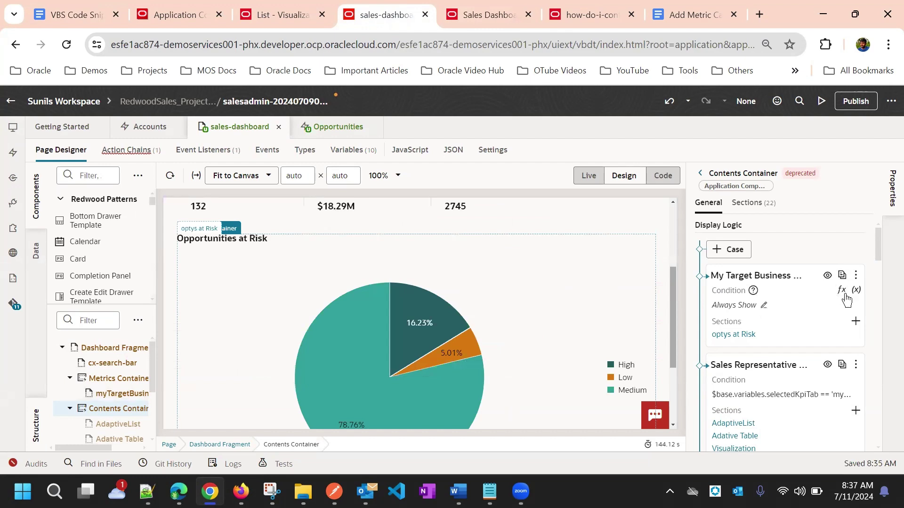
click(764, 305)
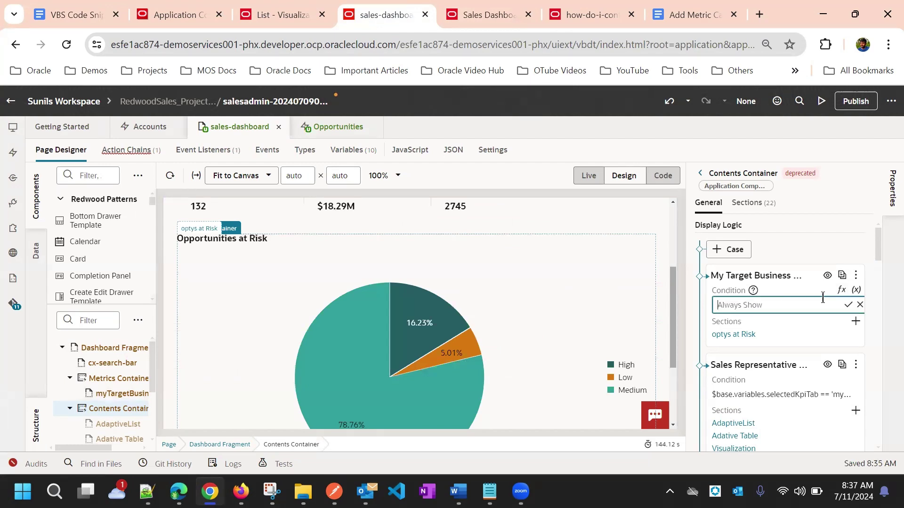
click(842, 290)
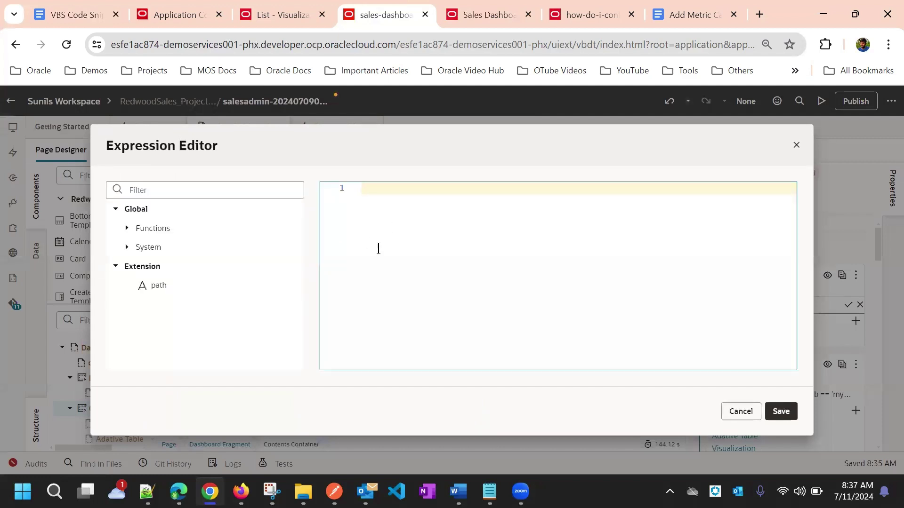
Step: Browse the Expression Editor's Global functions and System entries, including currentPage, deployment and info, for a usable variable
click(128, 228)
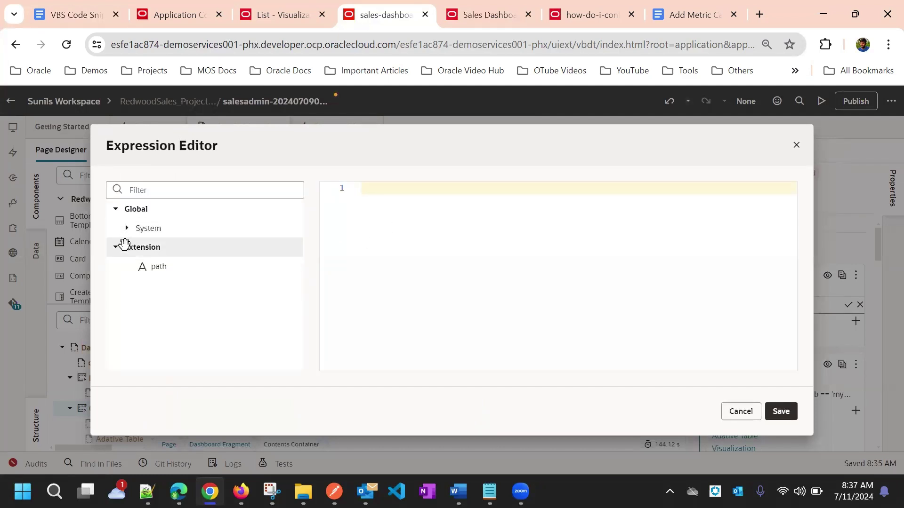
click(130, 234)
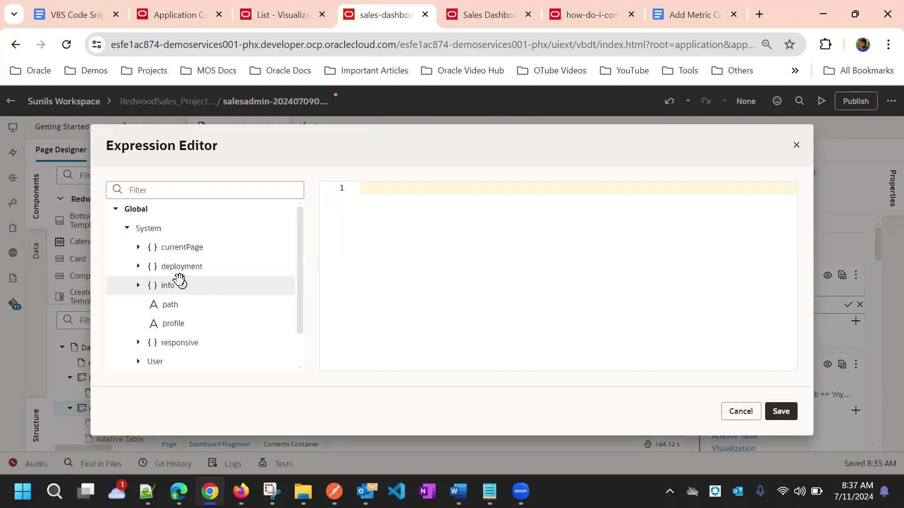
click(138, 248)
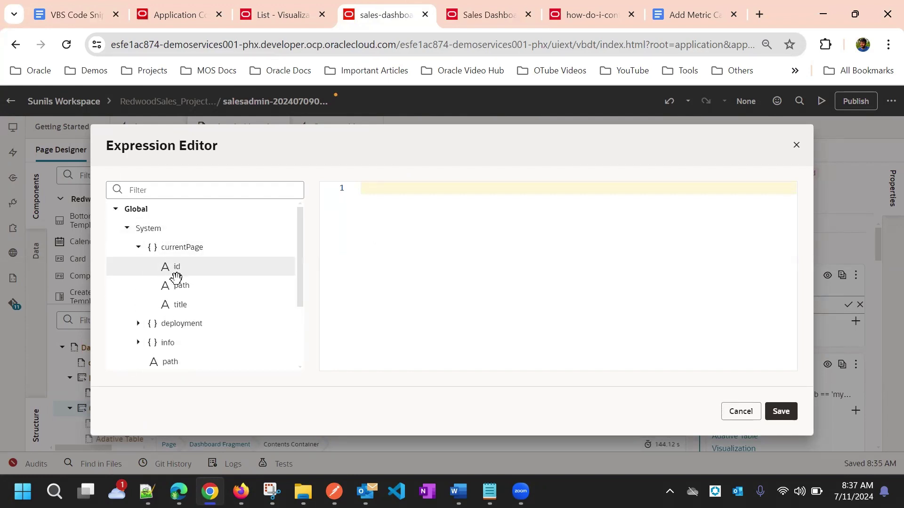
click(140, 324)
scroll(151, 322, down, 3)
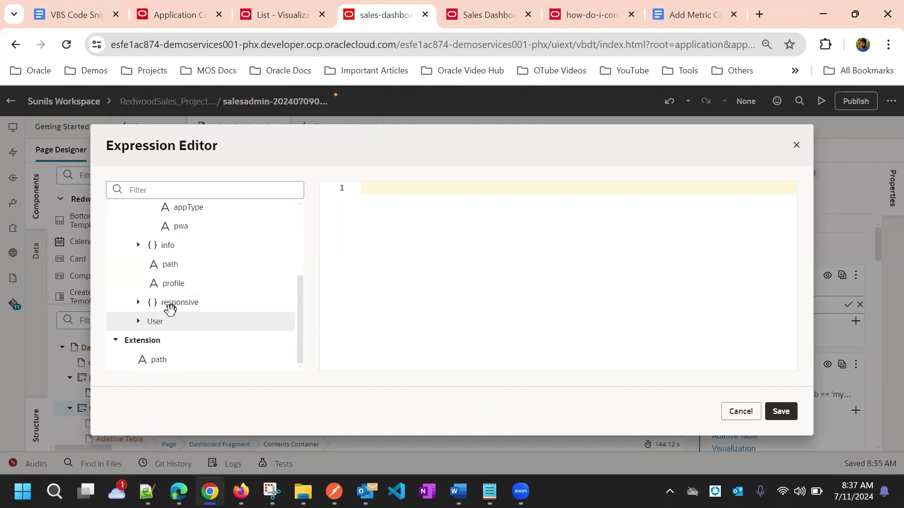
click(138, 245)
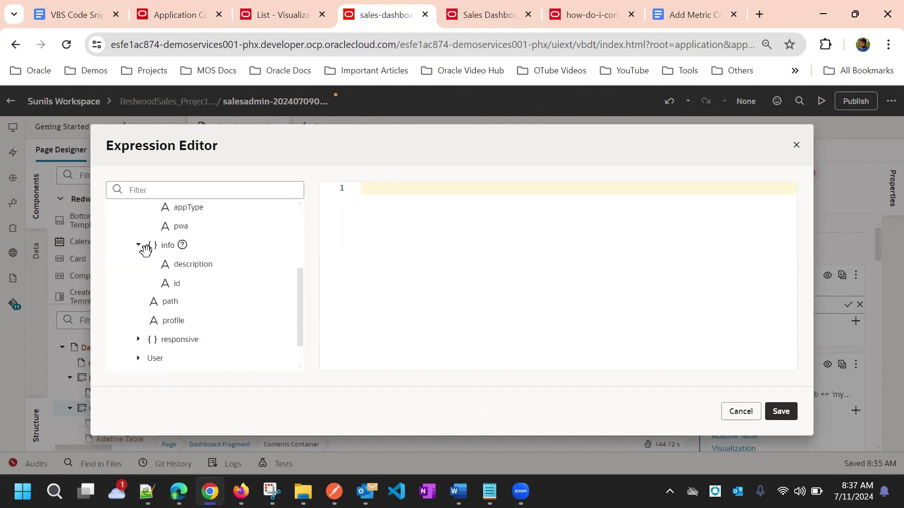
scroll(163, 322, down, 1)
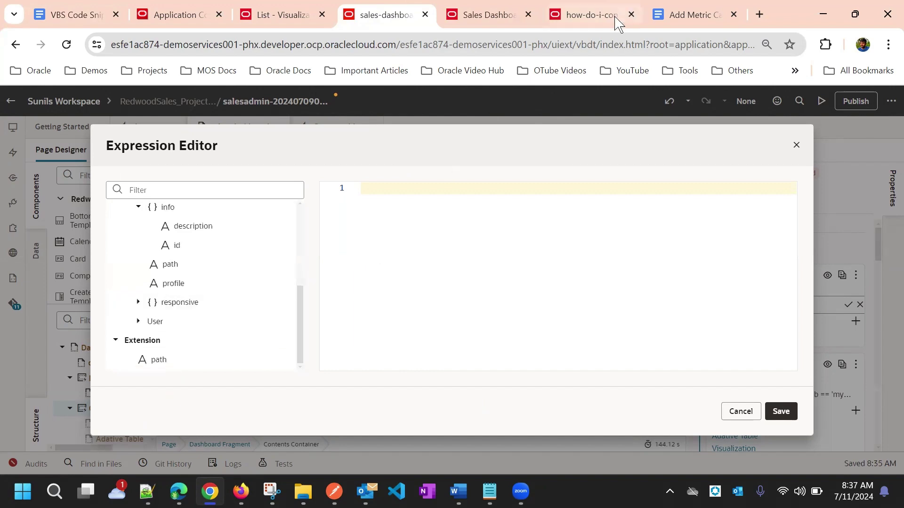
Step: Switch to the Add Metric Card guide in Google Docs and review its input parameter value and content container condition instructions
click(697, 12)
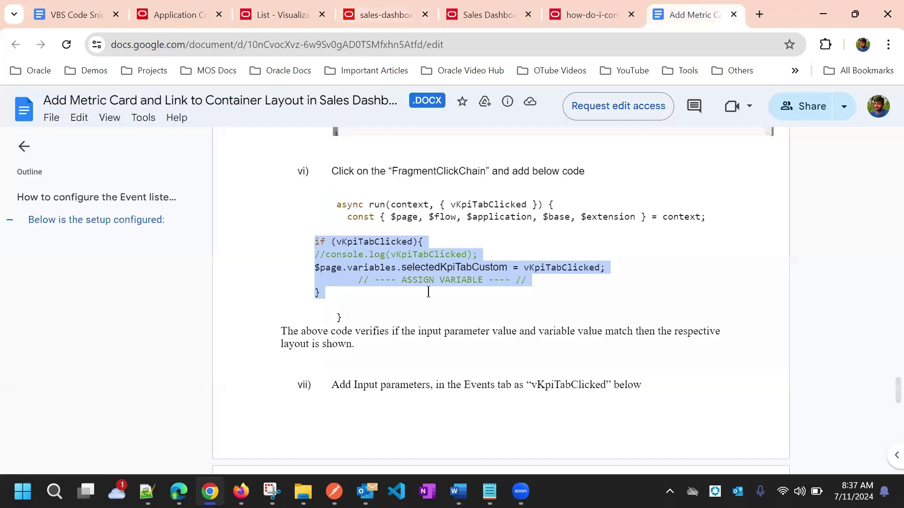
scroll(425, 290, down, 3)
scroll(518, 296, down, 10)
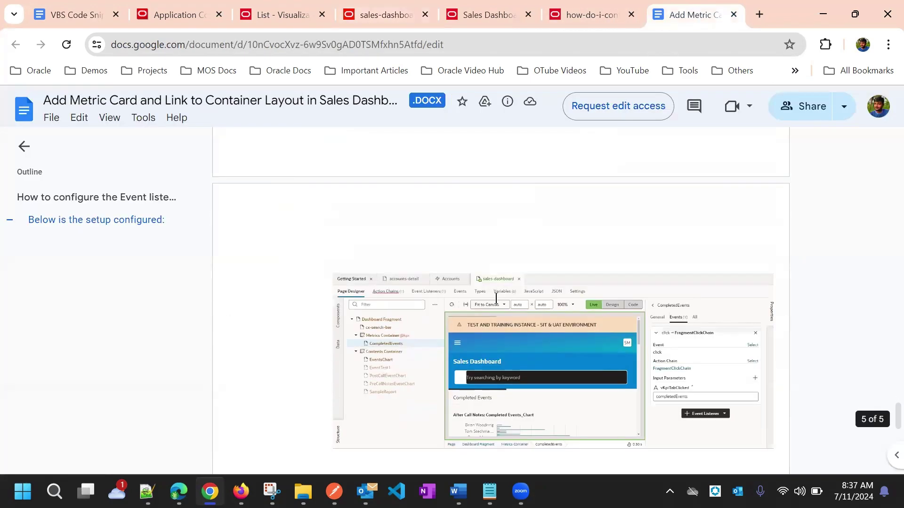
scroll(519, 214, down, 4)
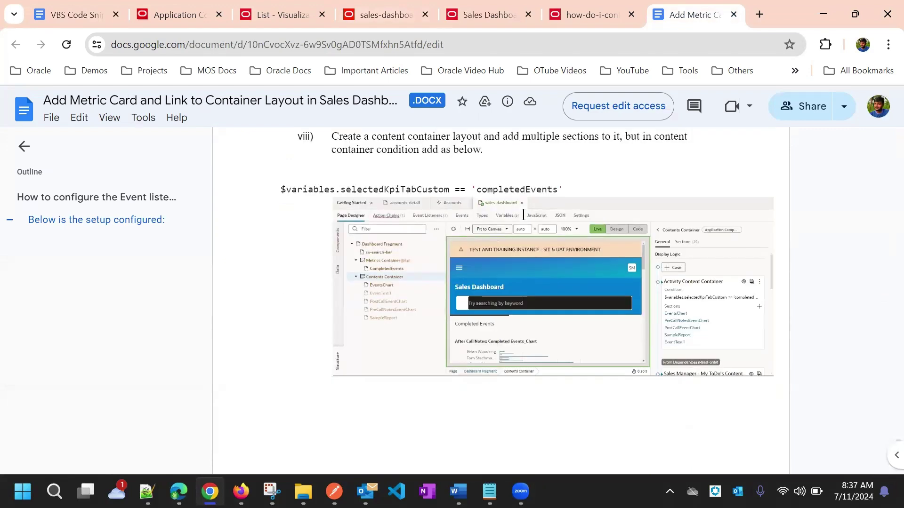
scroll(520, 281, up, 8)
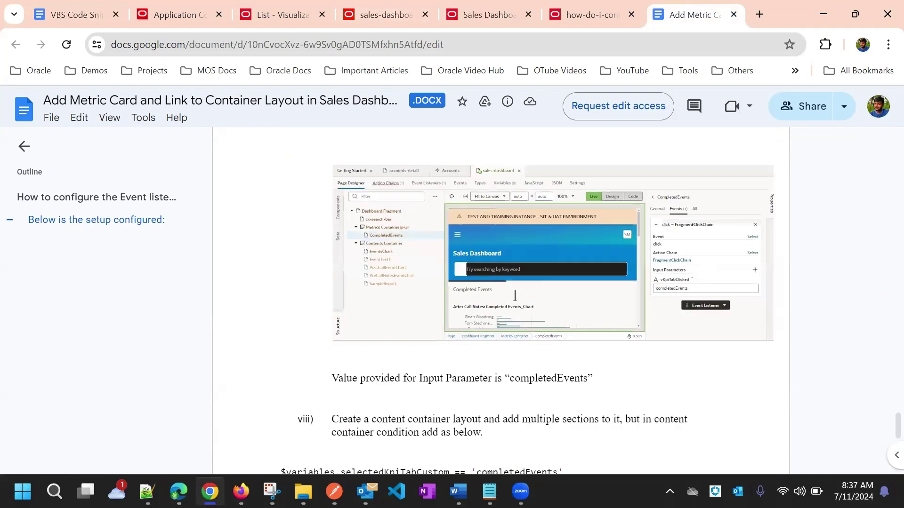
scroll(514, 324, up, 2)
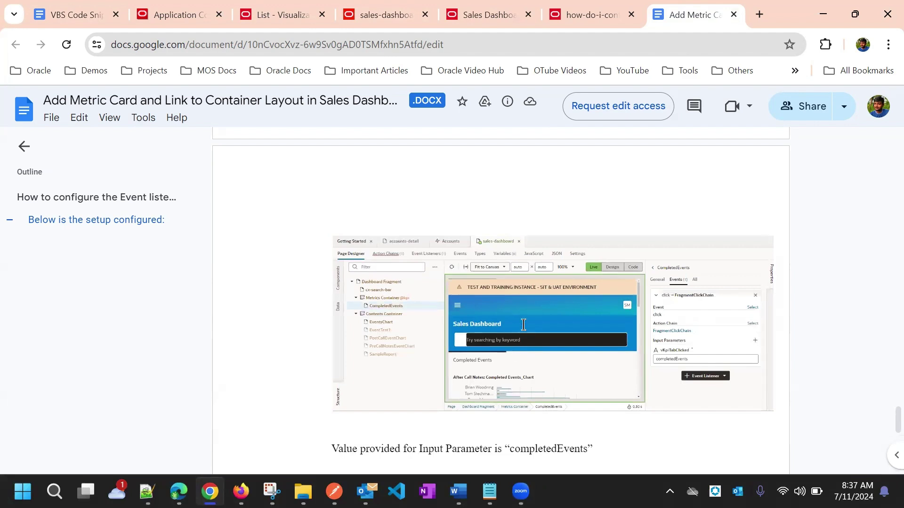
scroll(526, 321, down, 3)
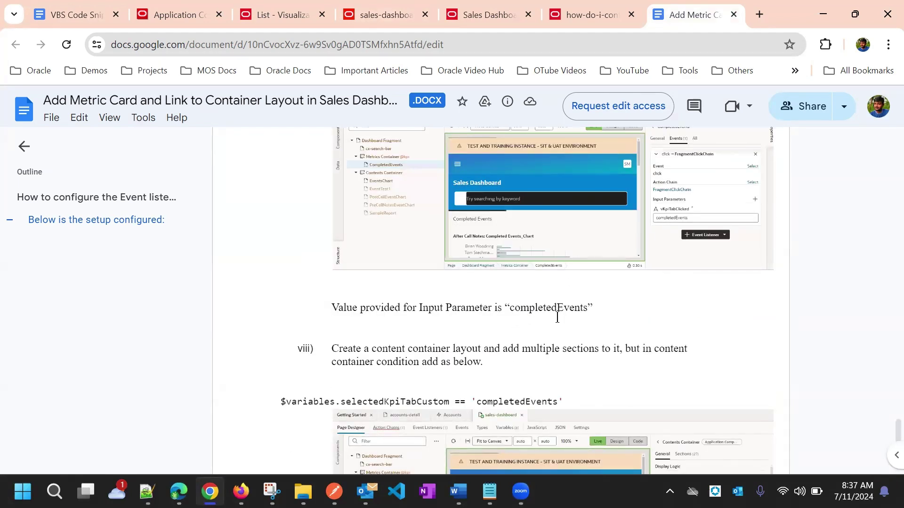
scroll(558, 317, down, 2)
scroll(555, 317, up, 3)
scroll(552, 320, down, 8)
scroll(551, 319, up, 15)
scroll(522, 299, down, 4)
scroll(522, 299, down, 7)
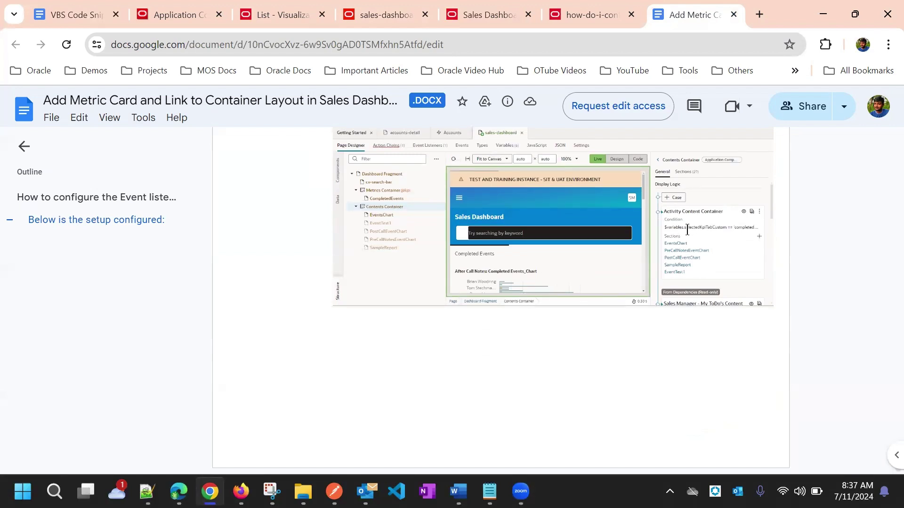
scroll(683, 233, up, 2)
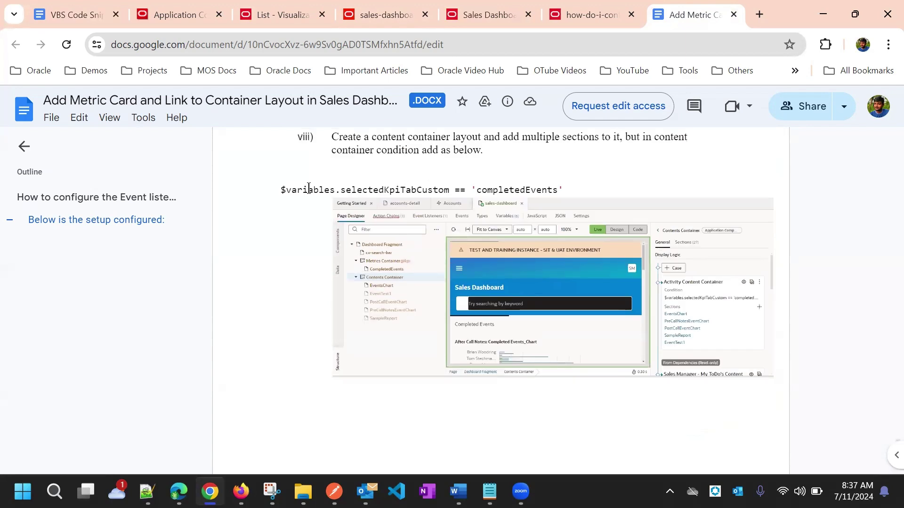
Step: Copy $variables.selectedKpiTabCustom == 'completedEvents' from the guide into the My Target Business case's Expression Editor in the page designer
drag(280, 190, 450, 193)
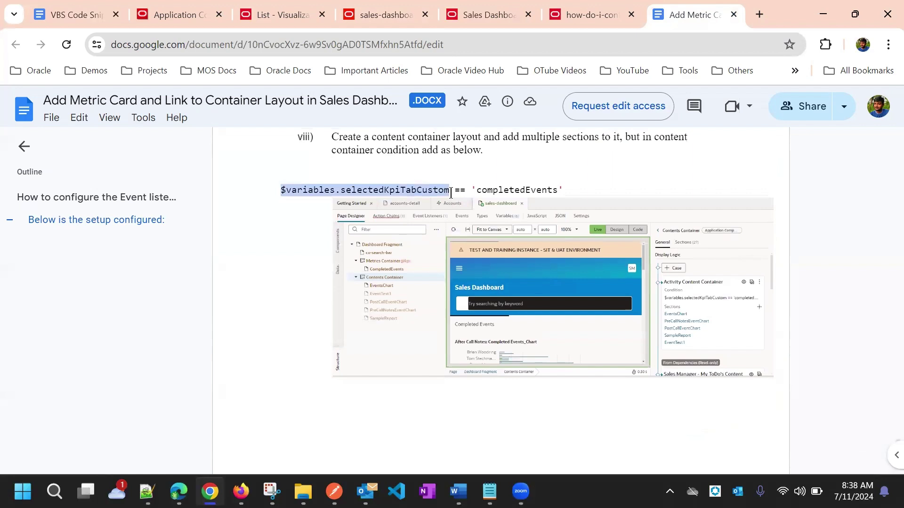
drag(451, 192, 565, 190)
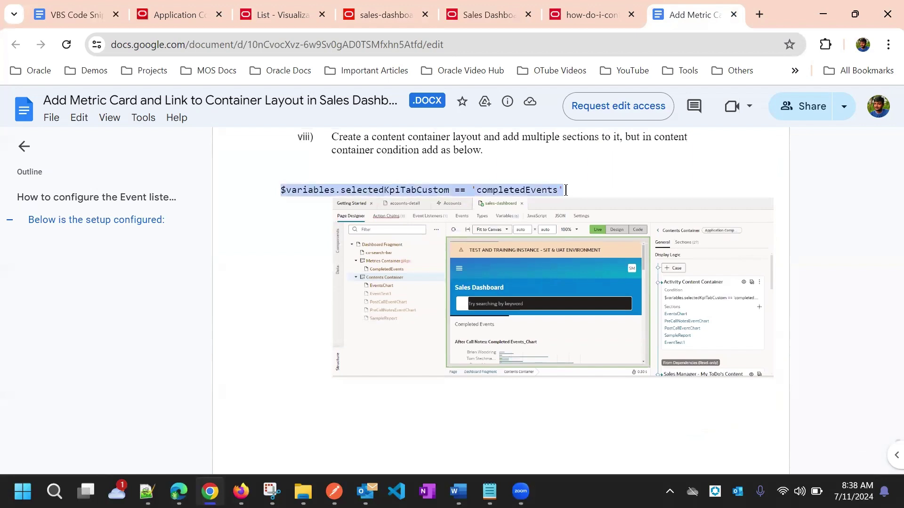
click(406, 15)
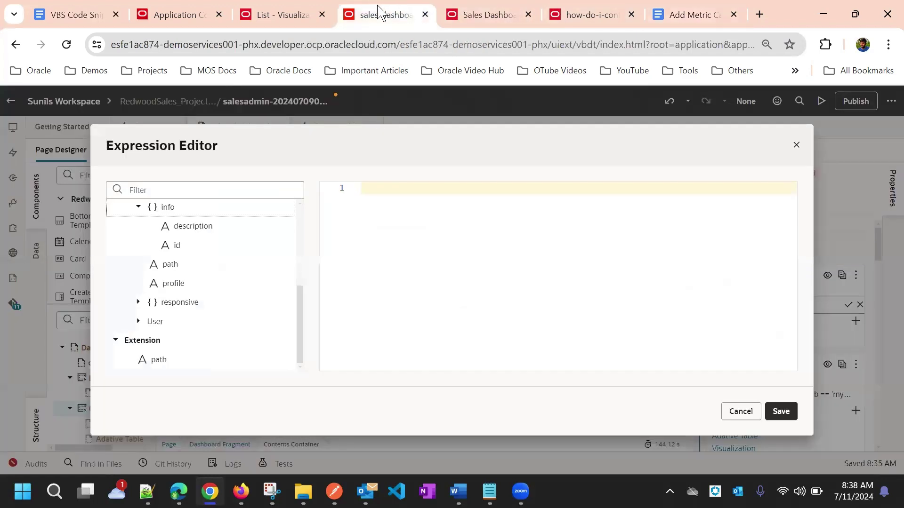
click(441, 190)
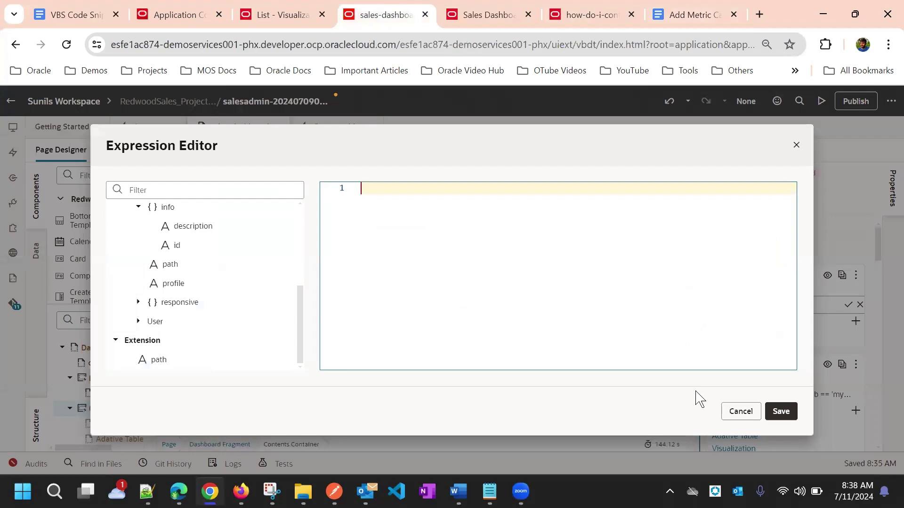
text($variables.selectedKpiTabCustom == 'completedEvents')
double_click(580, 188)
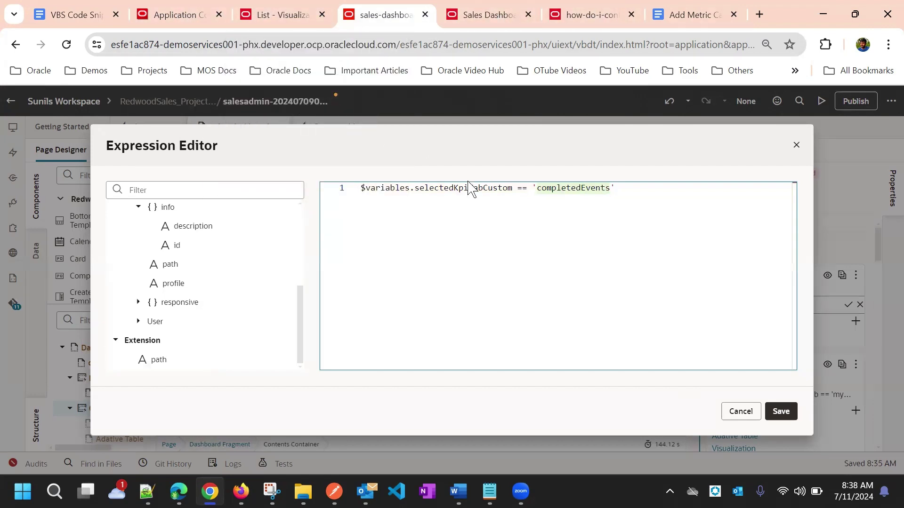
Step: Switch to the Notepad++ notes and move the showmyTargetBusinessReports line below vKpiTabClicked, separated by a blank line
click(147, 492)
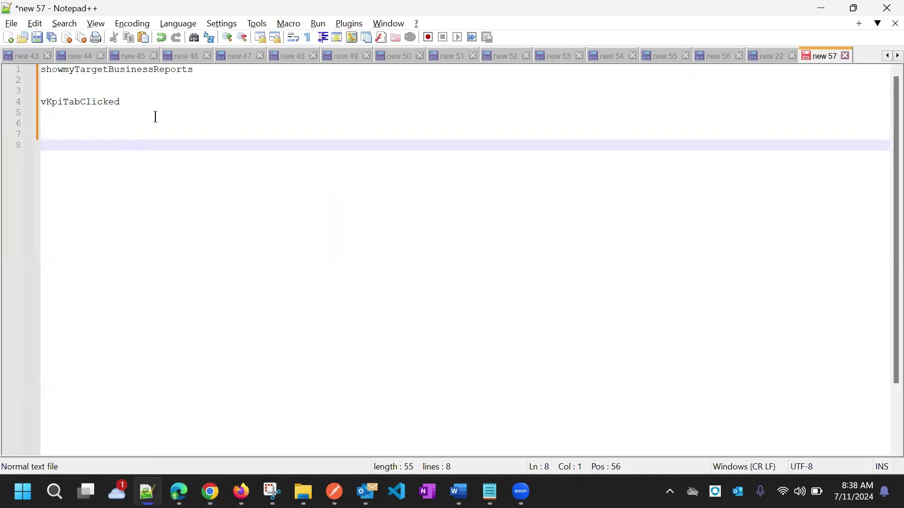
double_click(134, 75)
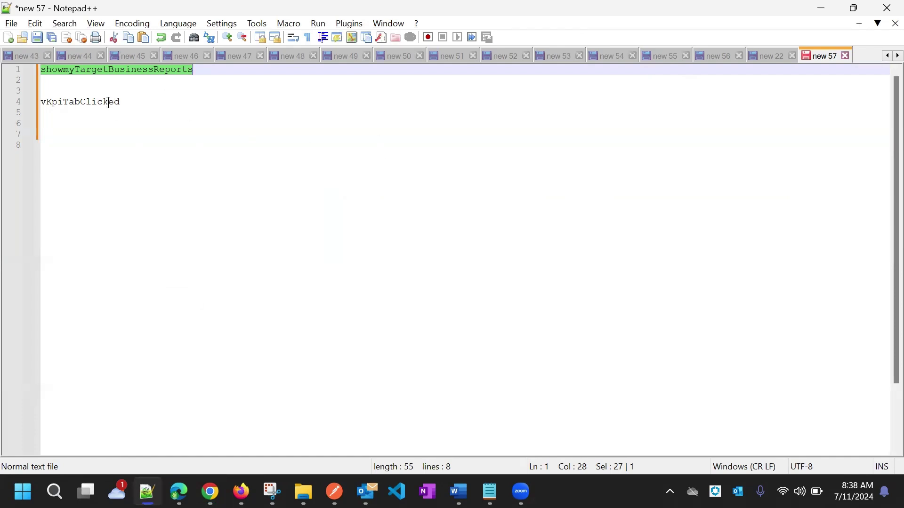
click(135, 102)
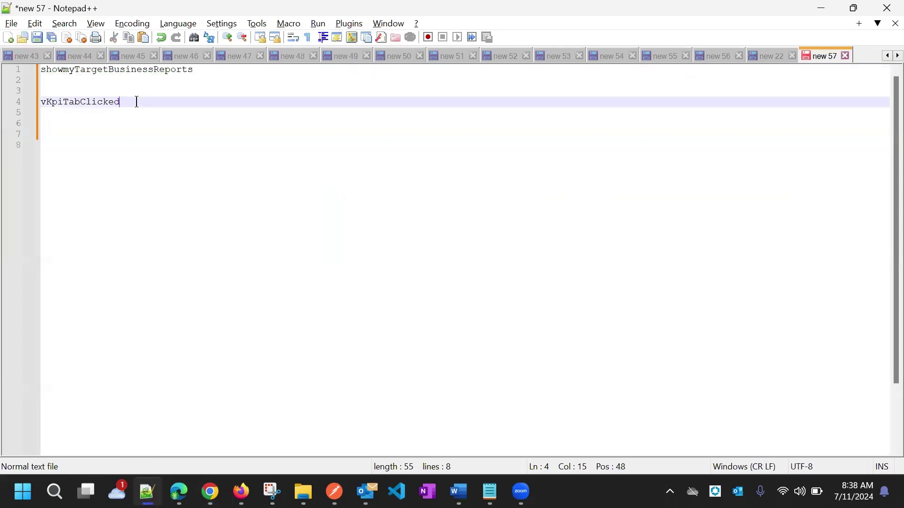
click(93, 79)
double_click(139, 70)
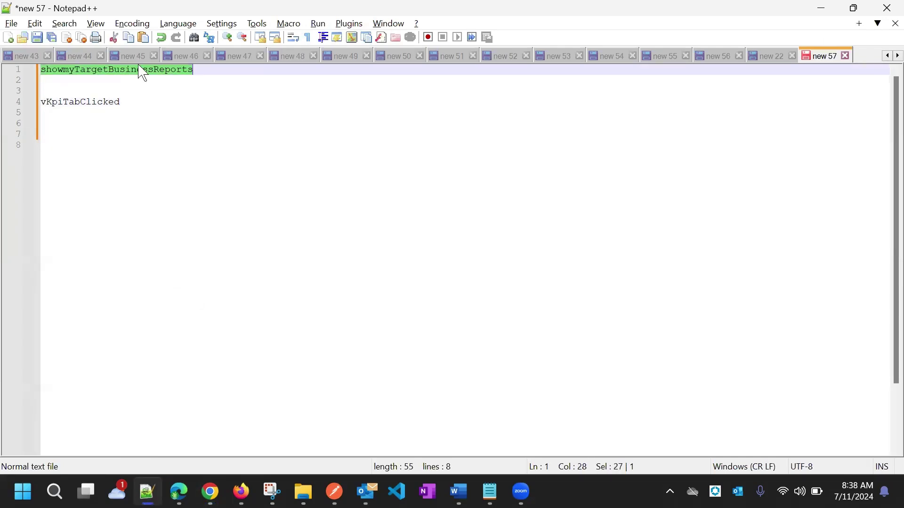
key(ctrl+x)
click(134, 101)
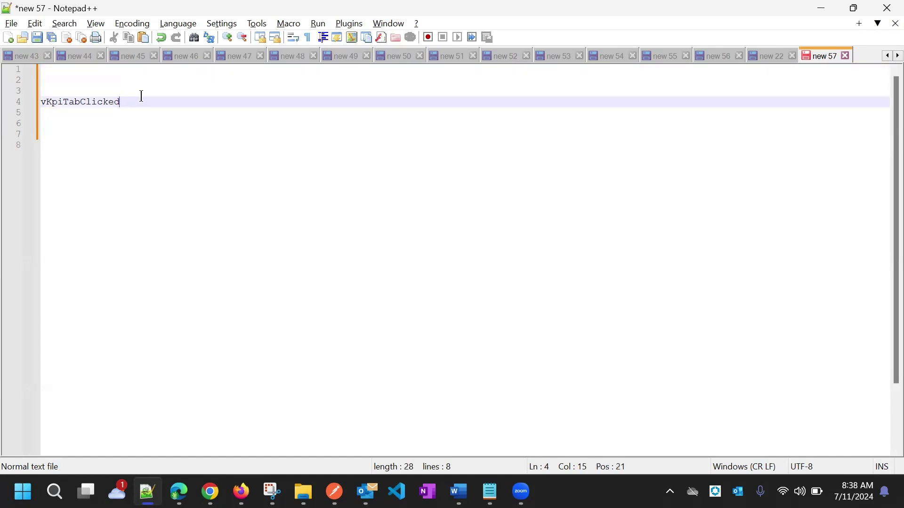
key(Return)
key(Return)
key(ctrl+v)
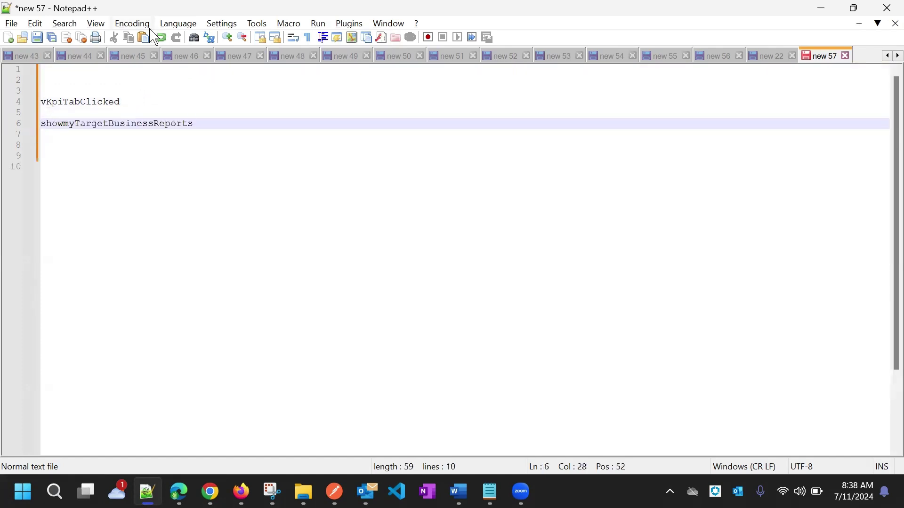
Step: Add the line "Dashboar Variable" below showmyTargetBusinessReports in the notes, followed by blank lines
double_click(92, 101)
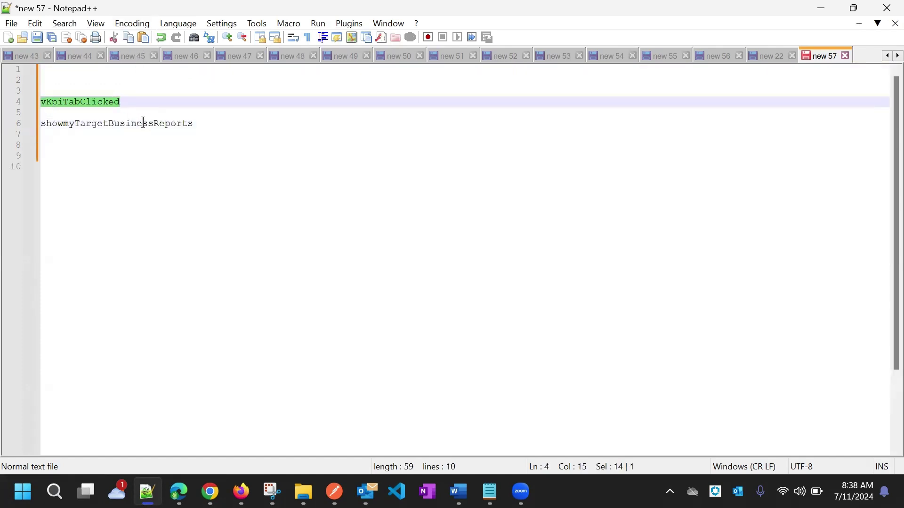
click(212, 138)
key(Return)
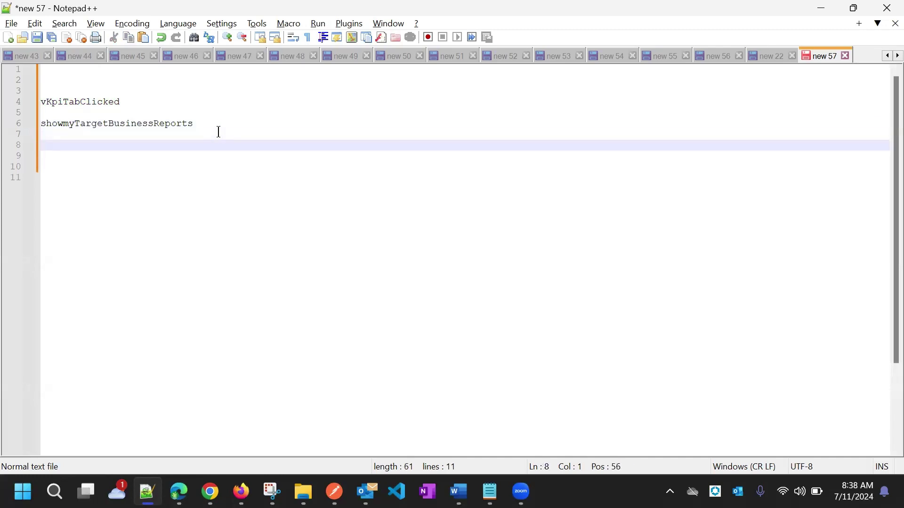
text(Dahs)
text(boar V)
text(ariabl)
key(Return)
key(Return)
key(Return)
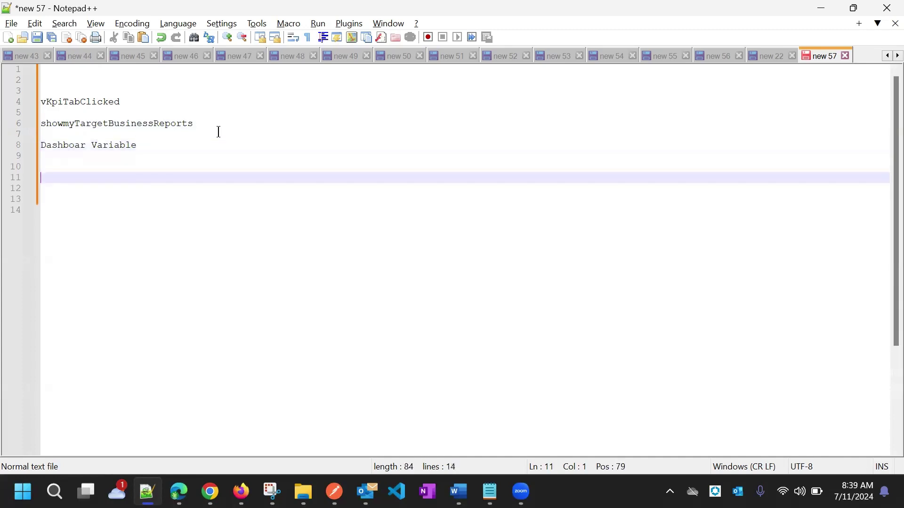
Step: Back in the Expression Editor, replace completedEvents with showmyTargetBusinessReports from the notes and save the condition
double_click(137, 127)
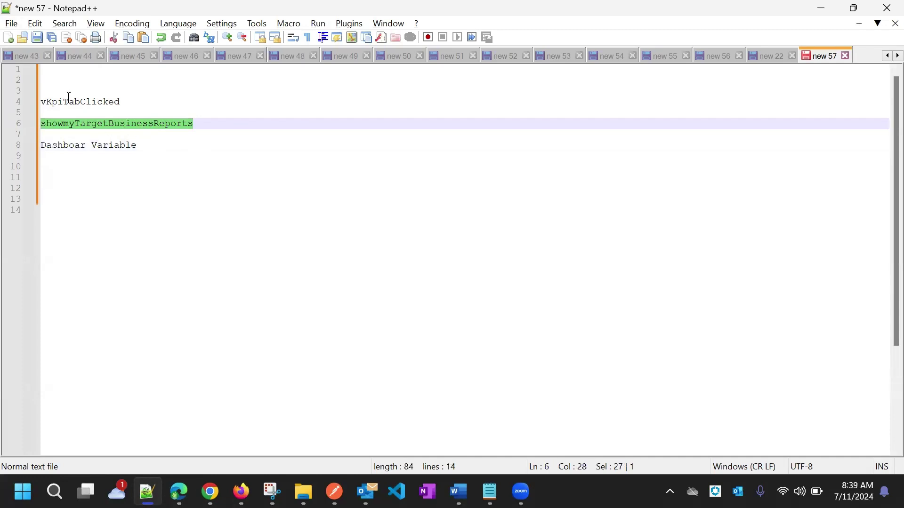
key(alt+Tab)
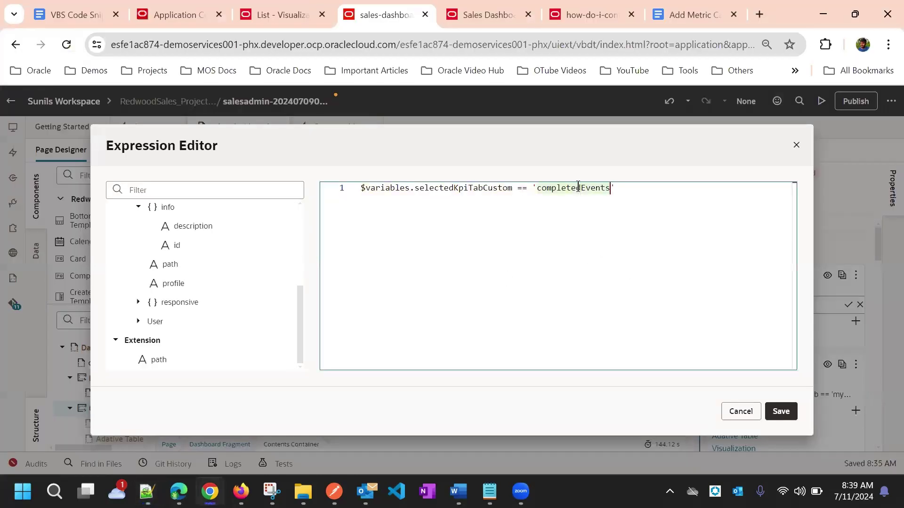
key(ctrl+v)
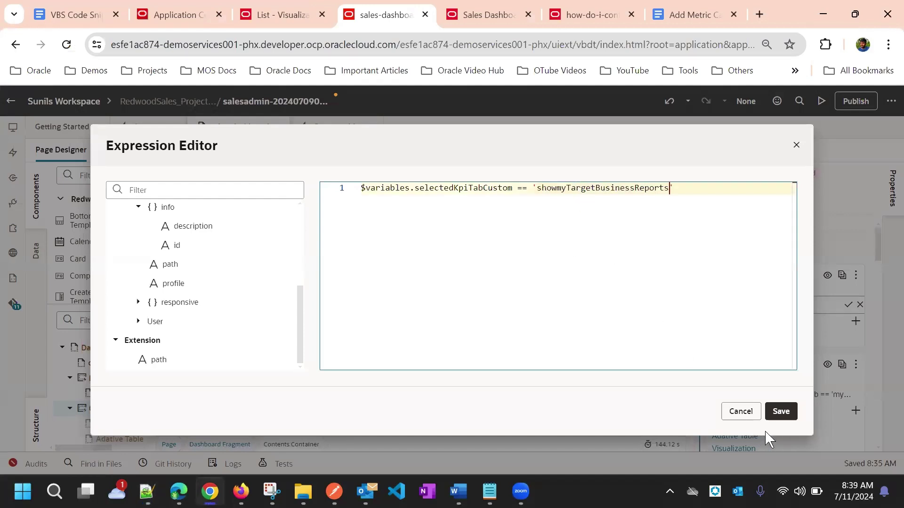
click(779, 411)
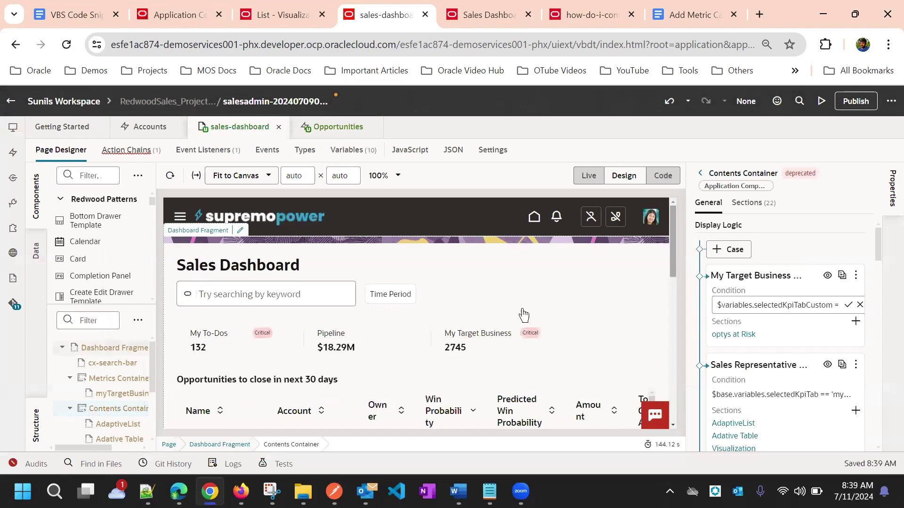
Step: Put the page canvas in Live mode, select the My Target Business card and examine the content shown below it
scroll(549, 294, down, 2)
scroll(550, 297, up, 2)
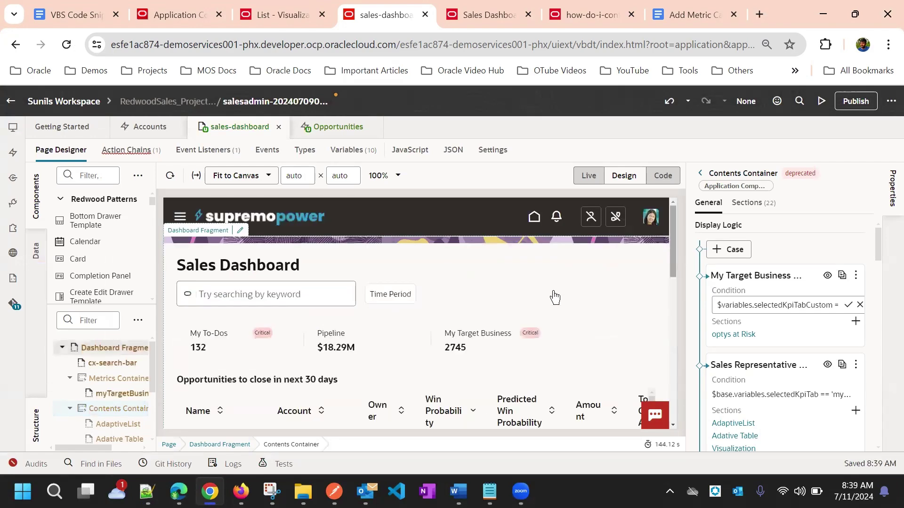
scroll(557, 296, down, 3)
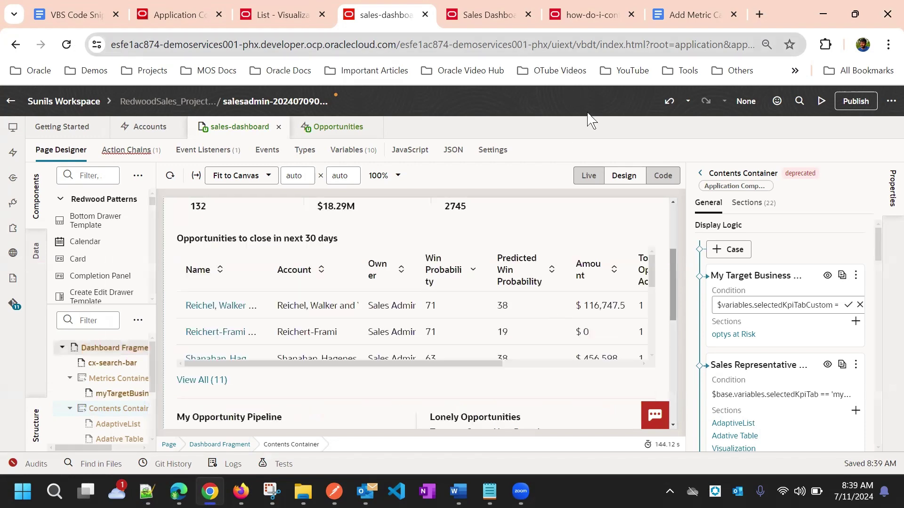
scroll(651, 253, up, 3)
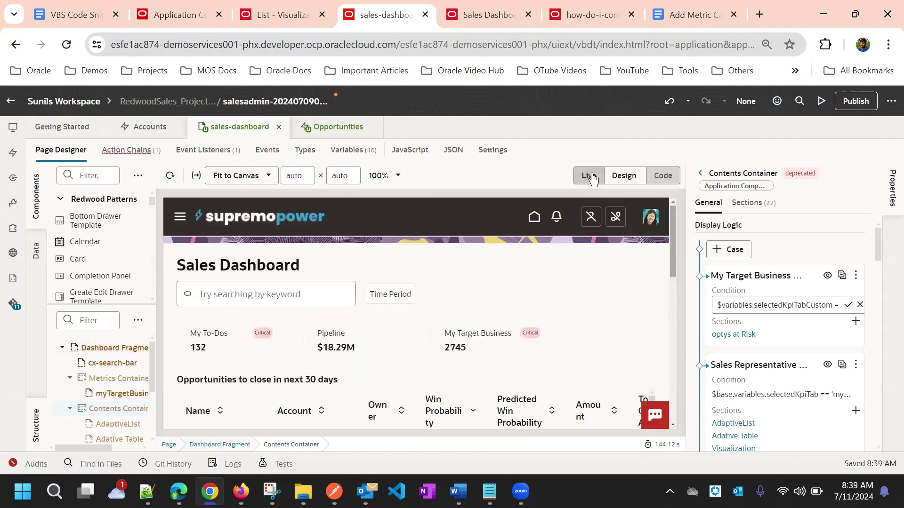
click(589, 175)
click(457, 341)
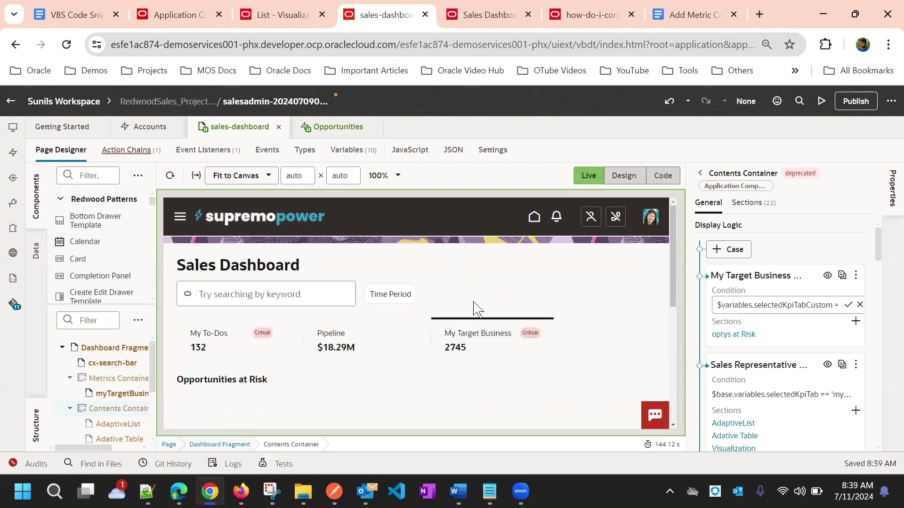
scroll(478, 306, down, 3)
scroll(477, 292, up, 2)
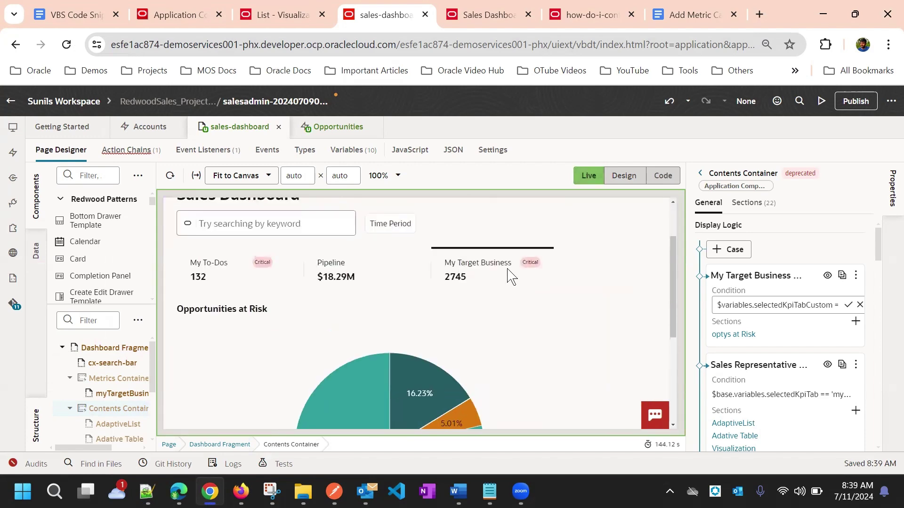
scroll(480, 324, down, 2)
scroll(473, 330, up, 4)
Step: Check the content shown for the Pipeline and My To-Dos cards on the live canvas
click(339, 309)
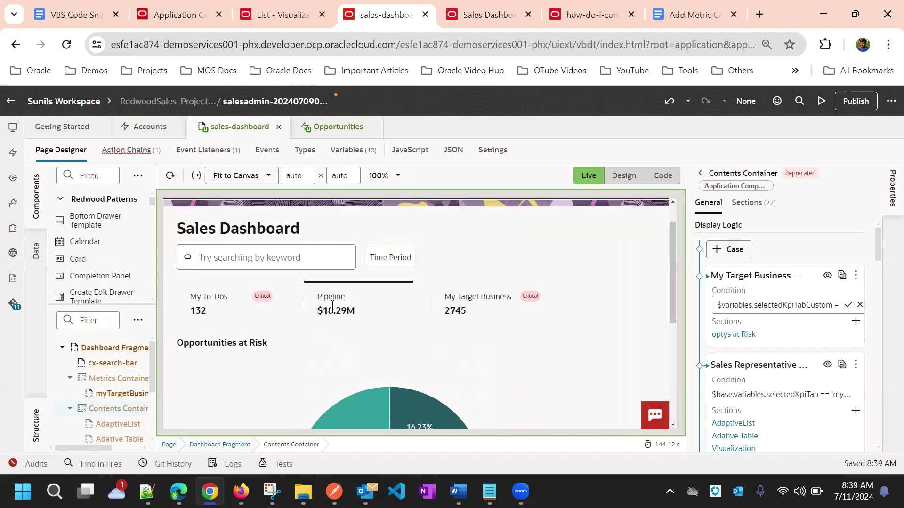
scroll(398, 309, down, 3)
scroll(398, 311, up, 3)
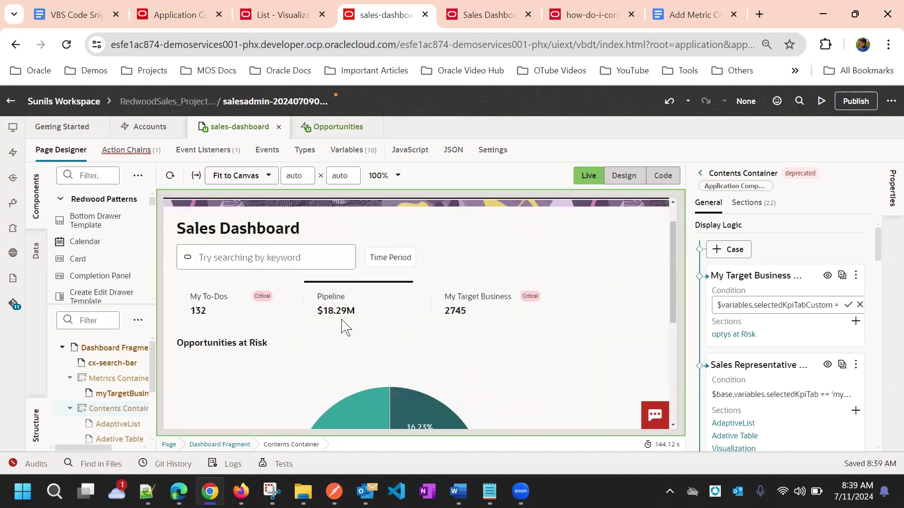
click(227, 310)
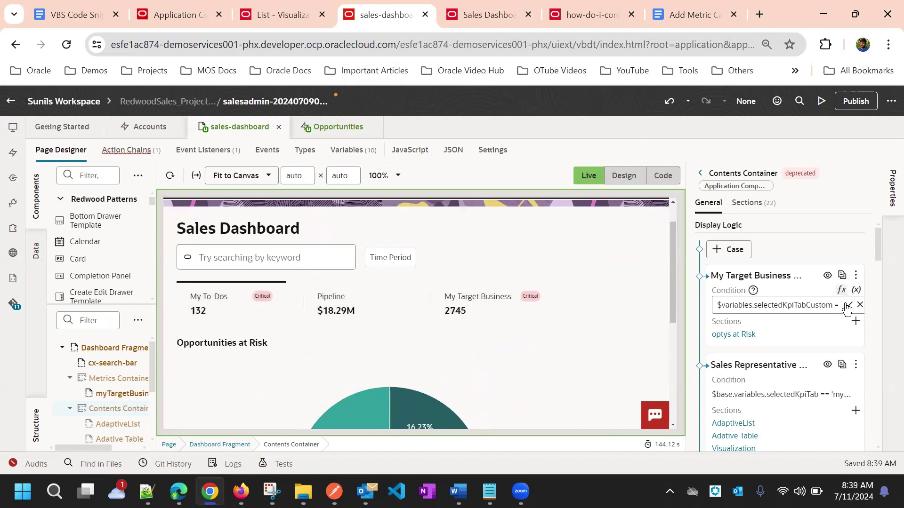
click(339, 293)
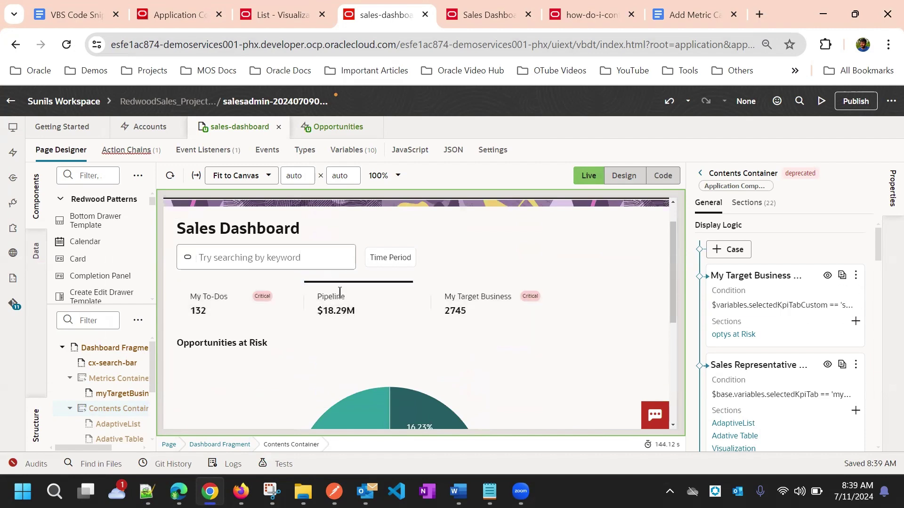
Step: Check the My Target Business card on the live canvas, and inspect the definition of the selectedKpiTabCustom page variable
click(464, 295)
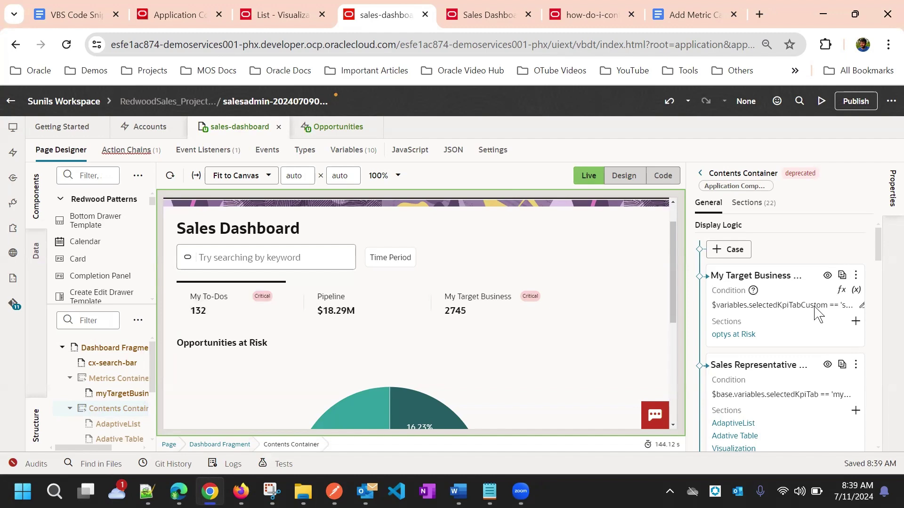
click(369, 150)
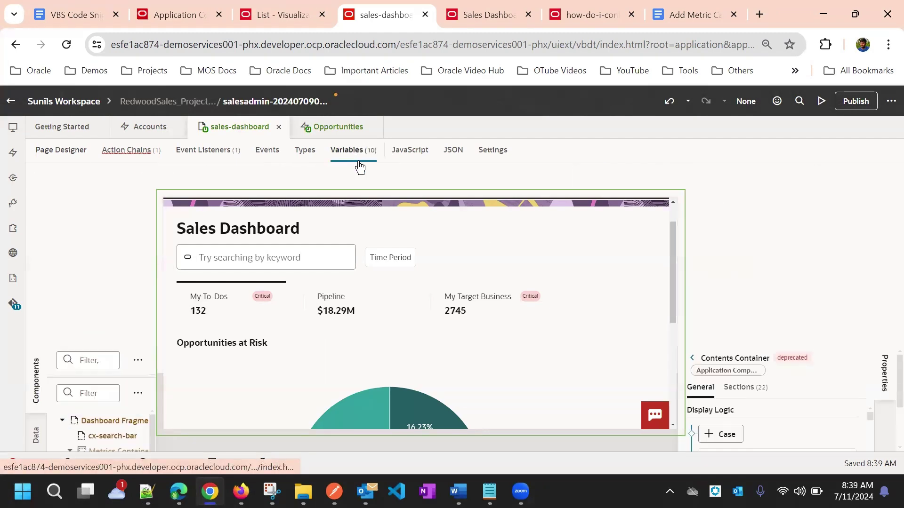
click(233, 431)
double_click(757, 239)
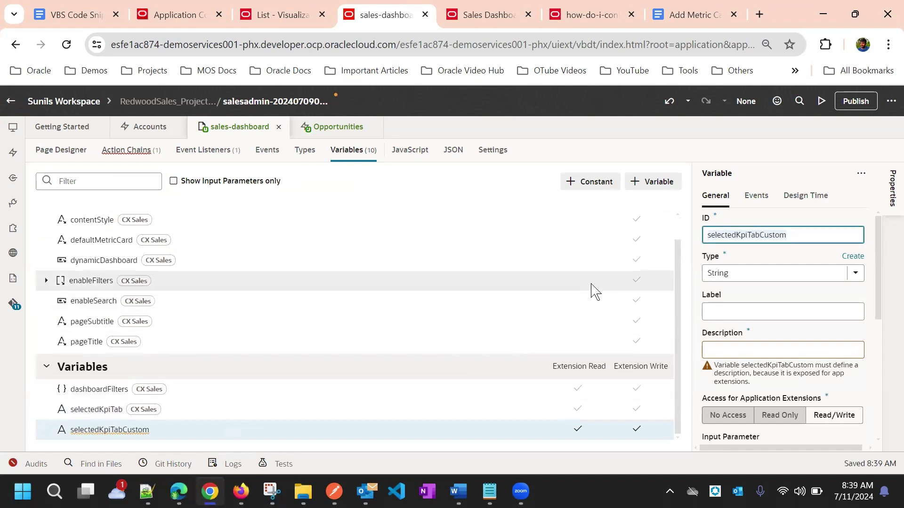
Step: Open the FragmentClickChain action chain and review its code assigning vKpiTabClicked to selectedKpiTabCustom, along with its parameters and usages
click(118, 151)
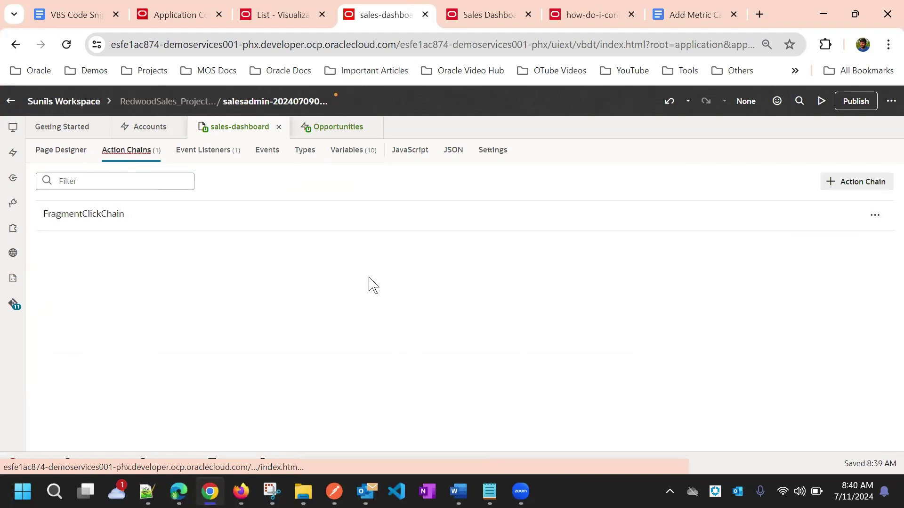
click(816, 221)
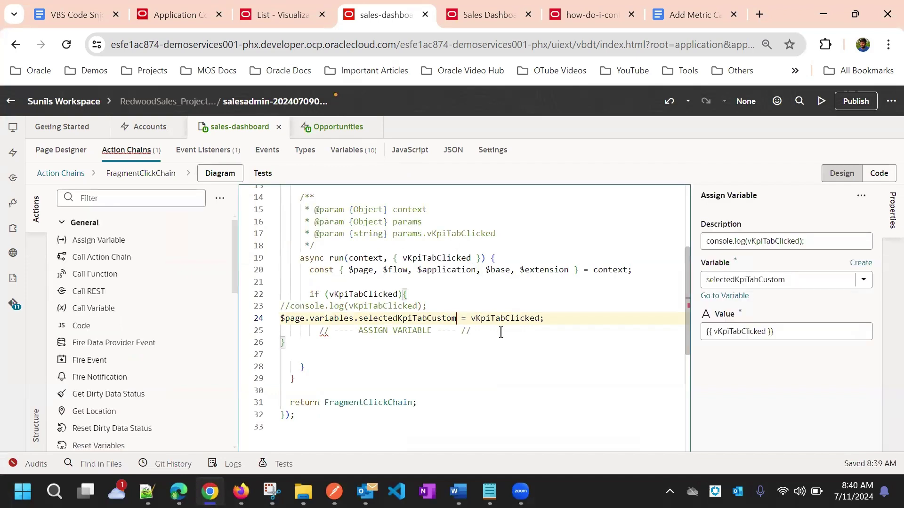
click(456, 378)
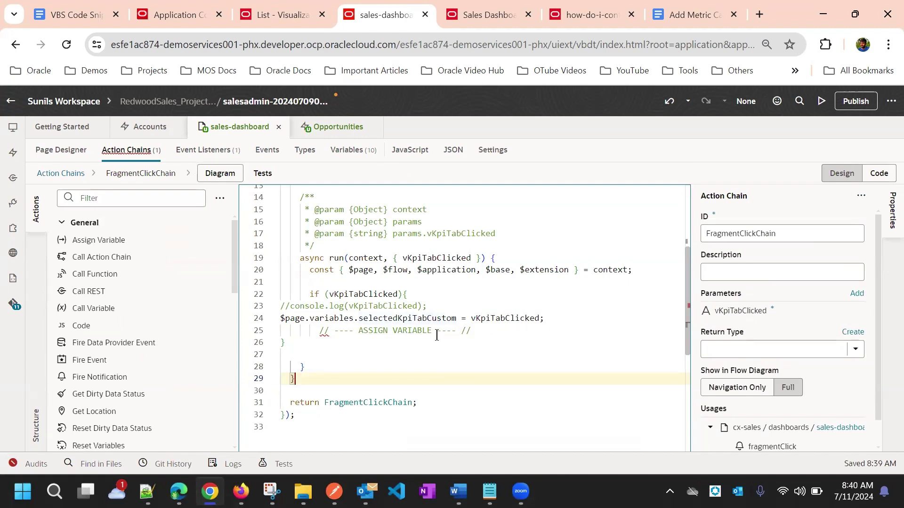
scroll(517, 306, down, 2)
scroll(668, 313, up, 3)
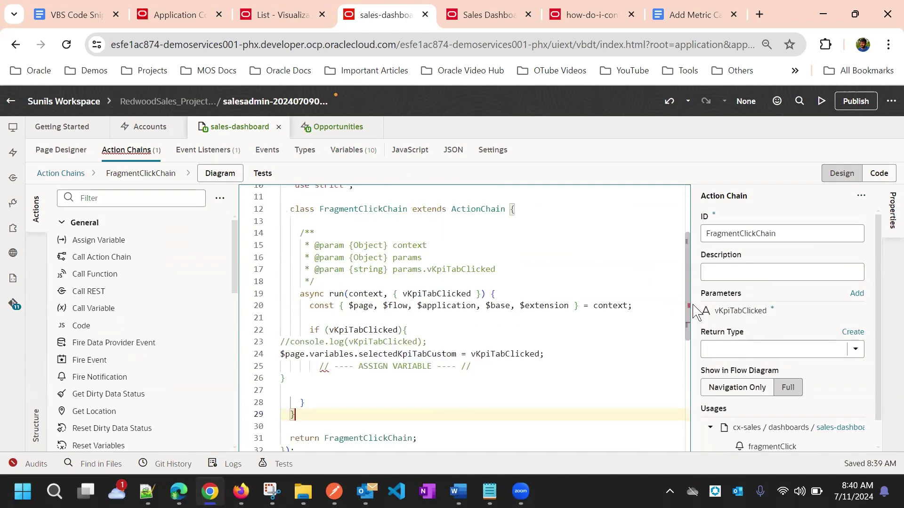
scroll(793, 315, down, 1)
scroll(793, 315, up, 1)
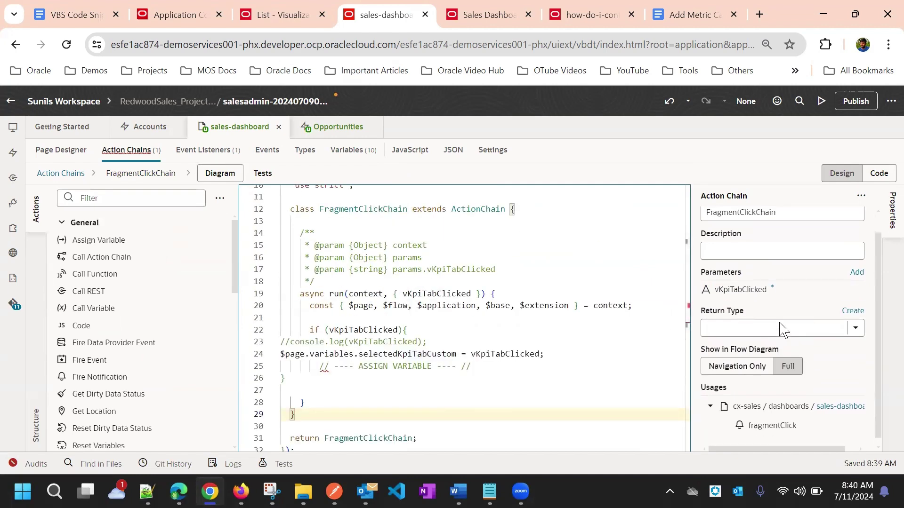
Step: Go back to the page layout in the designer, switch to the previewed Sales Dashboard in the other browser tab and reload it
click(68, 154)
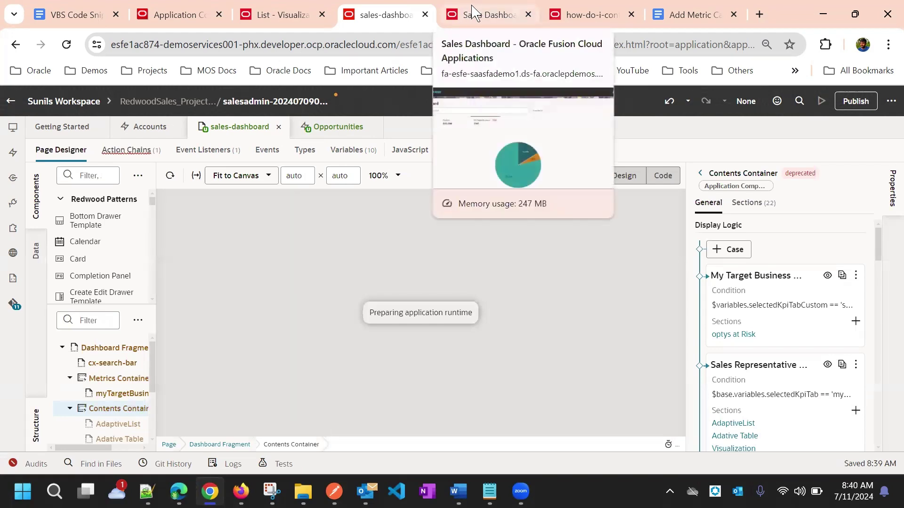
click(474, 14)
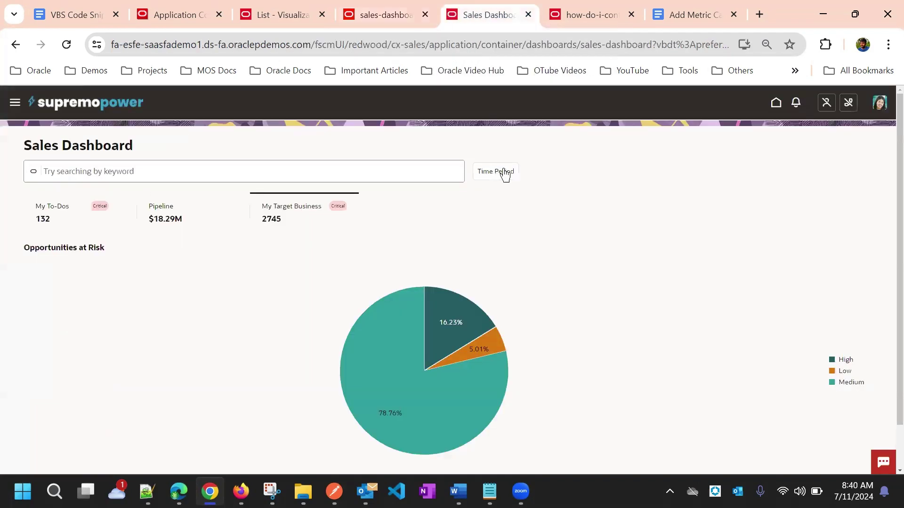
key(F5)
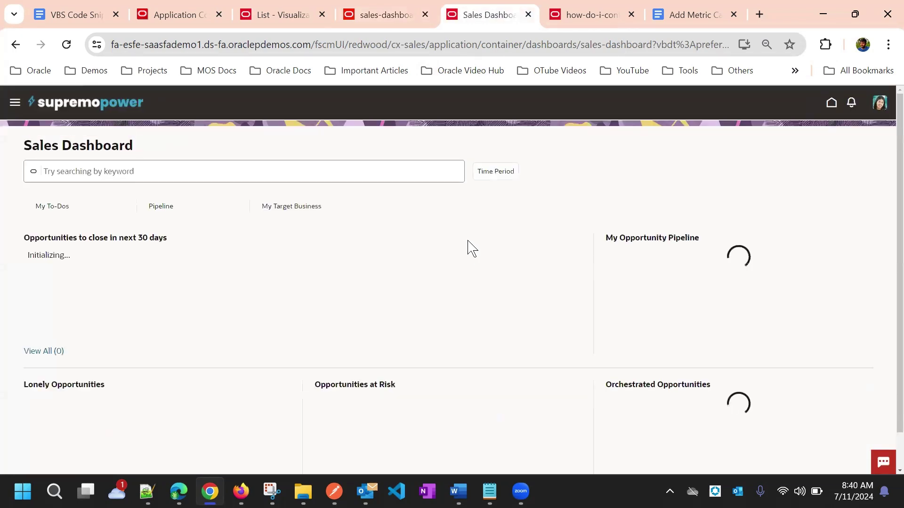
Step: Check the content shown for the My To-Dos, Pipeline and My Target Business cards in the preview, and return to the page designer
click(85, 216)
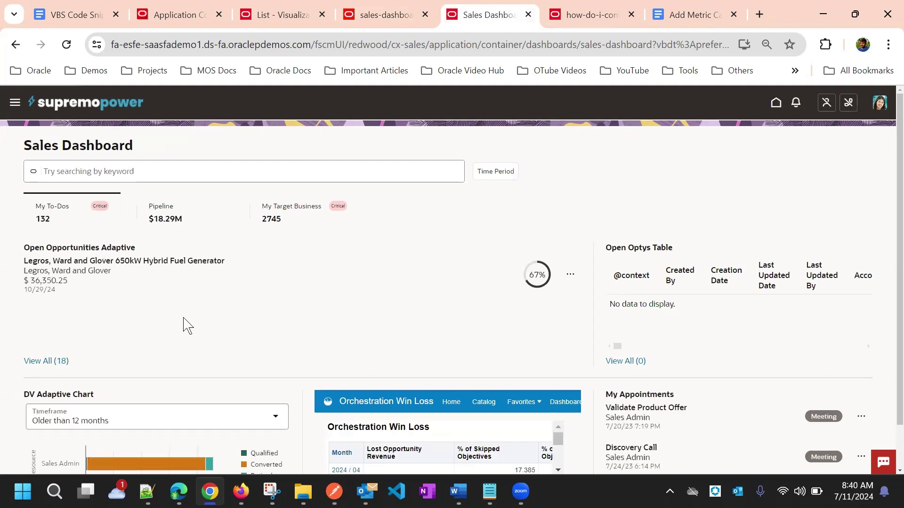
click(177, 215)
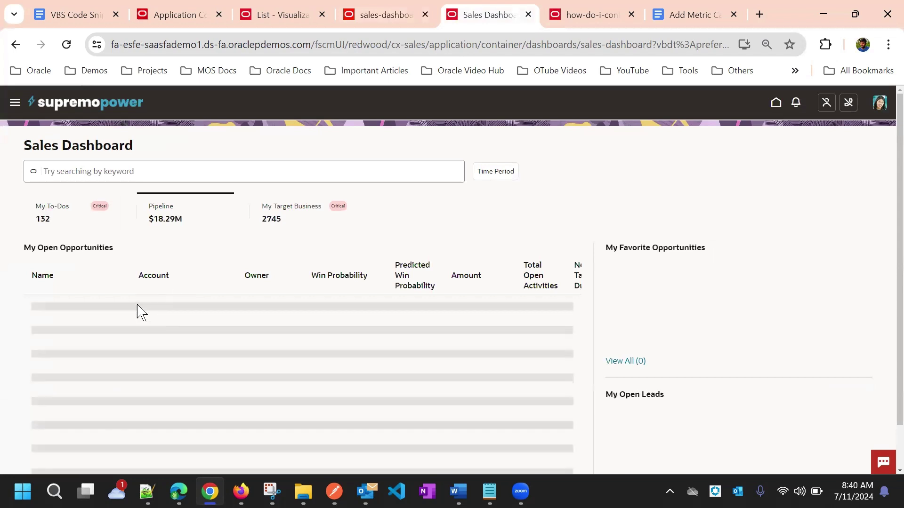
click(287, 204)
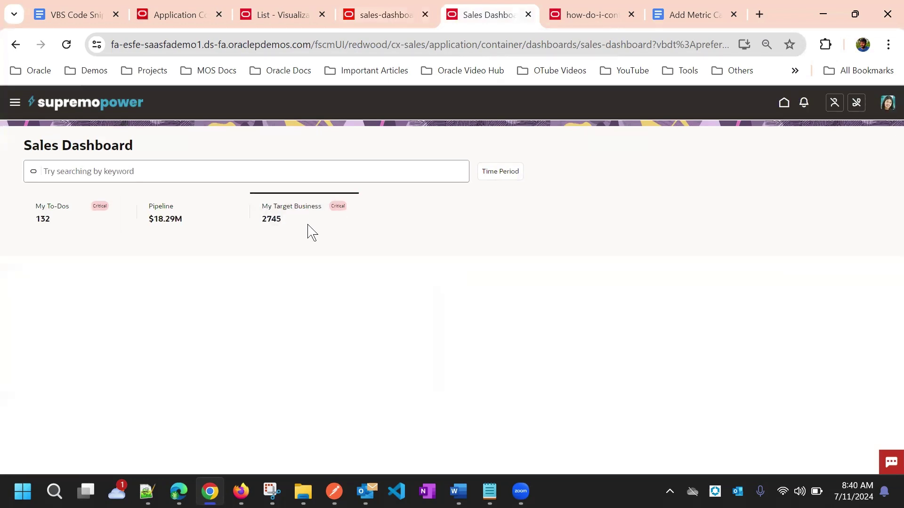
scroll(268, 339, down, 2)
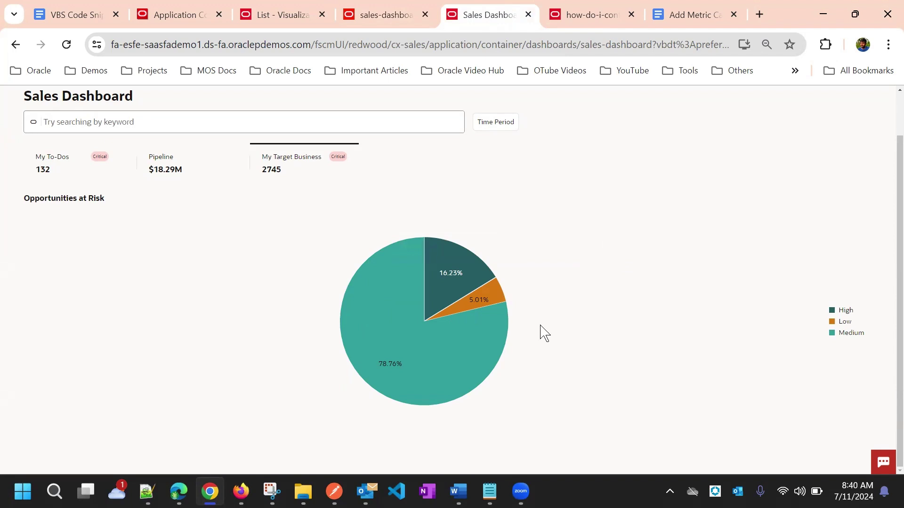
scroll(571, 289, up, 2)
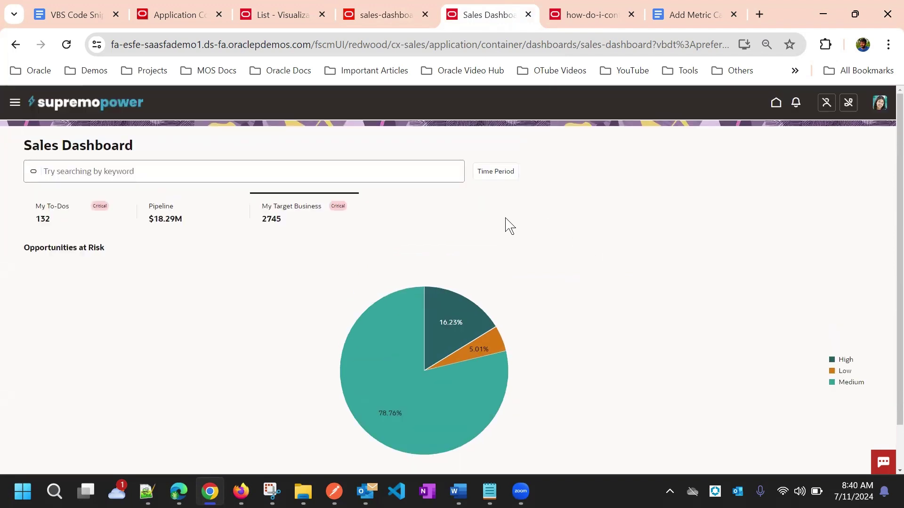
click(387, 11)
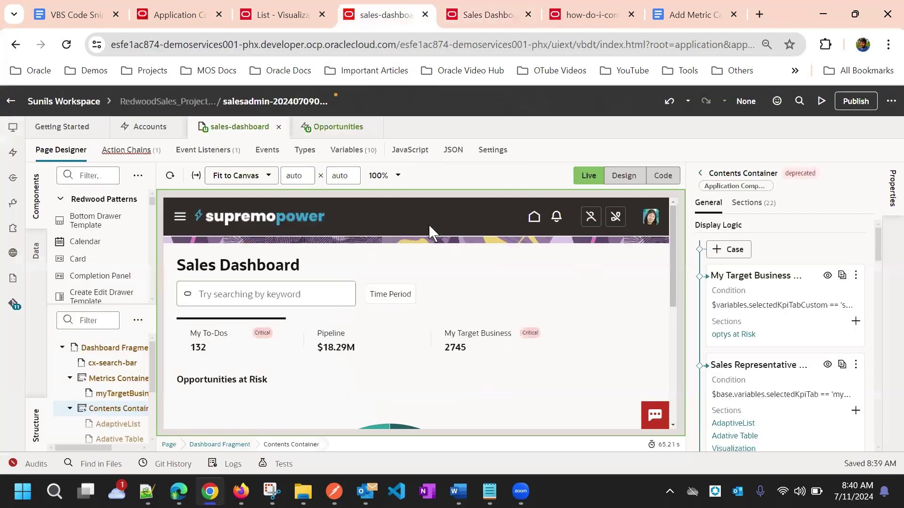